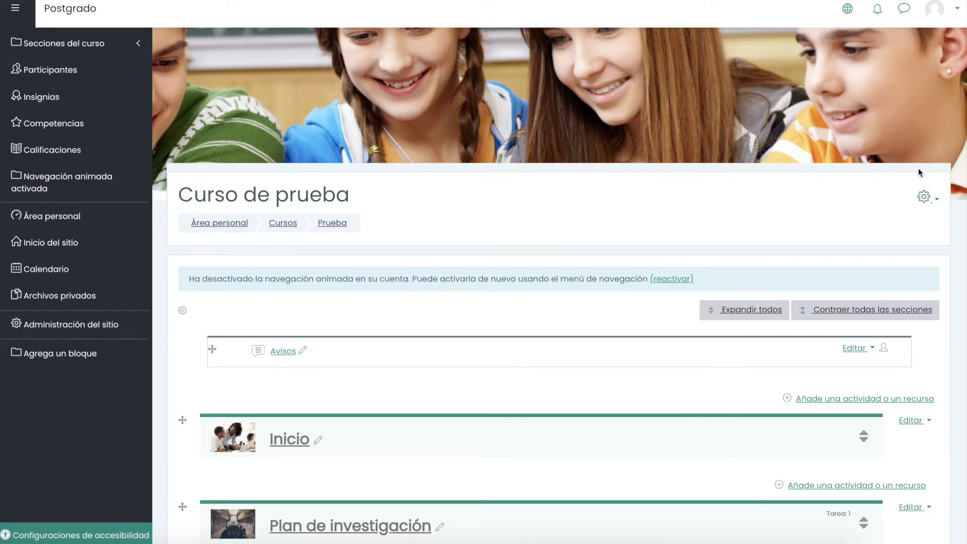
- Look over the administration options and the section list of the course Curso de prueba
click(926, 199)
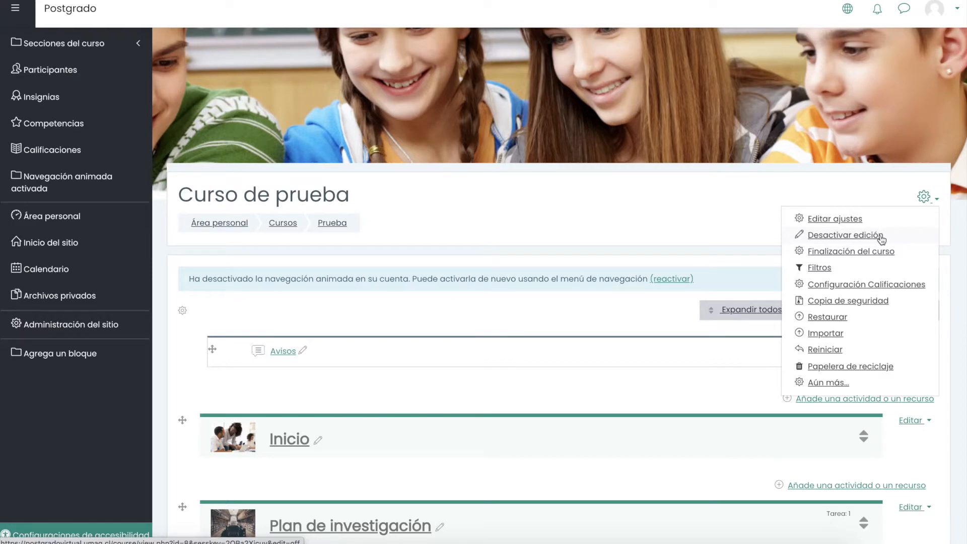
click(622, 320)
scroll(624, 317, down, 5)
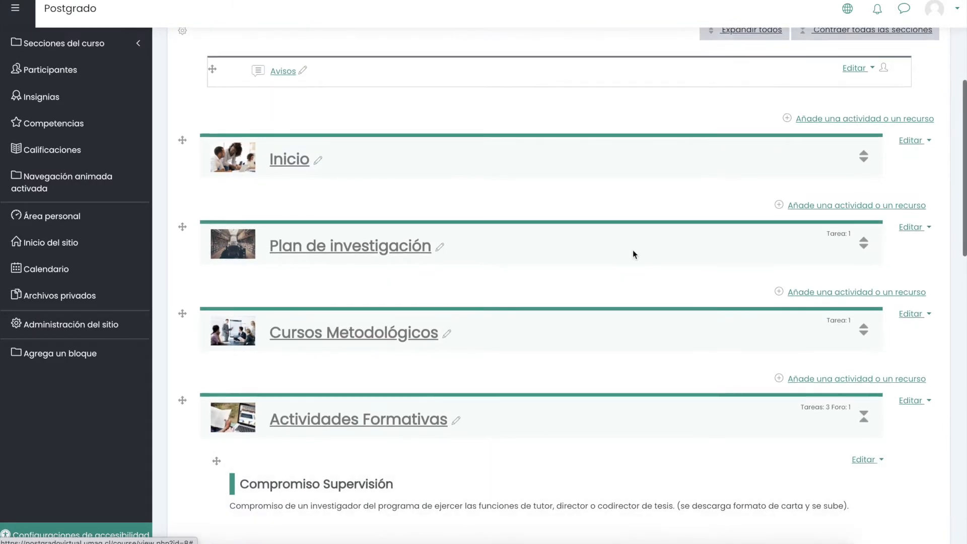
scroll(419, 384, down, 1)
scroll(419, 382, down, 10)
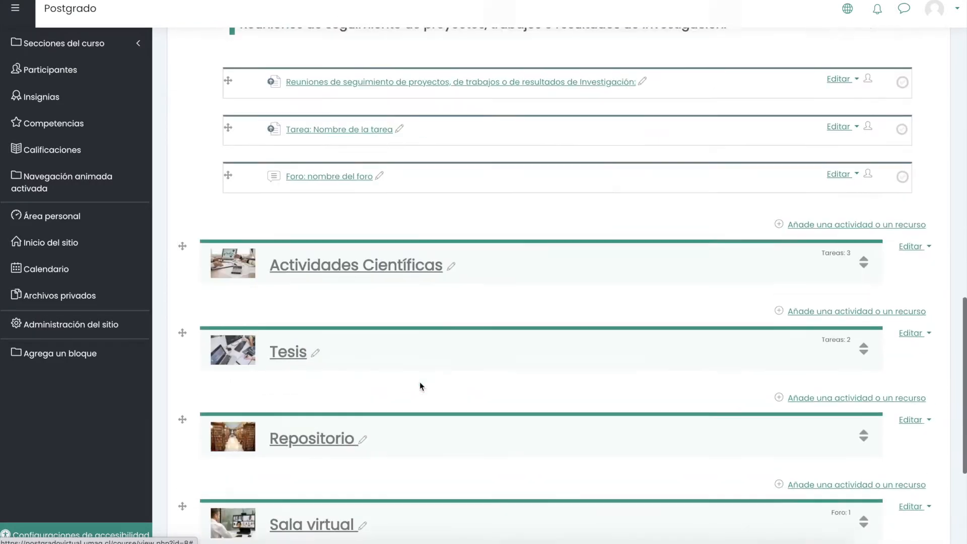
scroll(420, 385, down, 4)
scroll(419, 385, up, 12)
scroll(419, 381, up, 3)
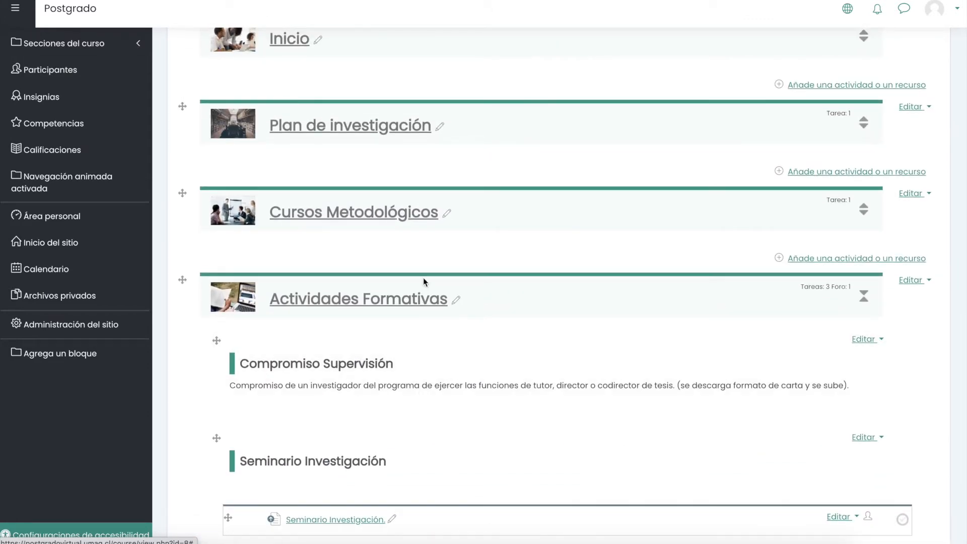
- Add a new Cuestionario activity to the Cursos Metodológicos section
click(376, 214)
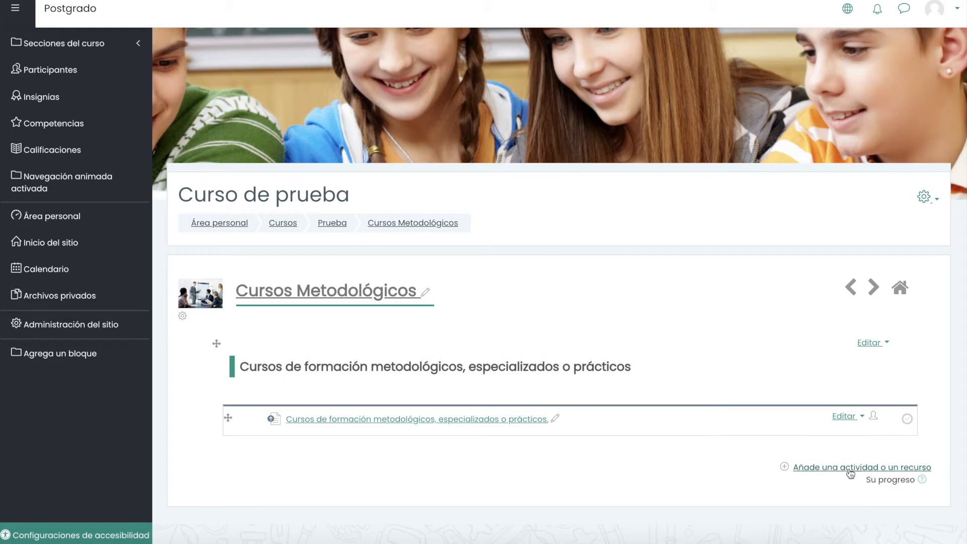
click(808, 468)
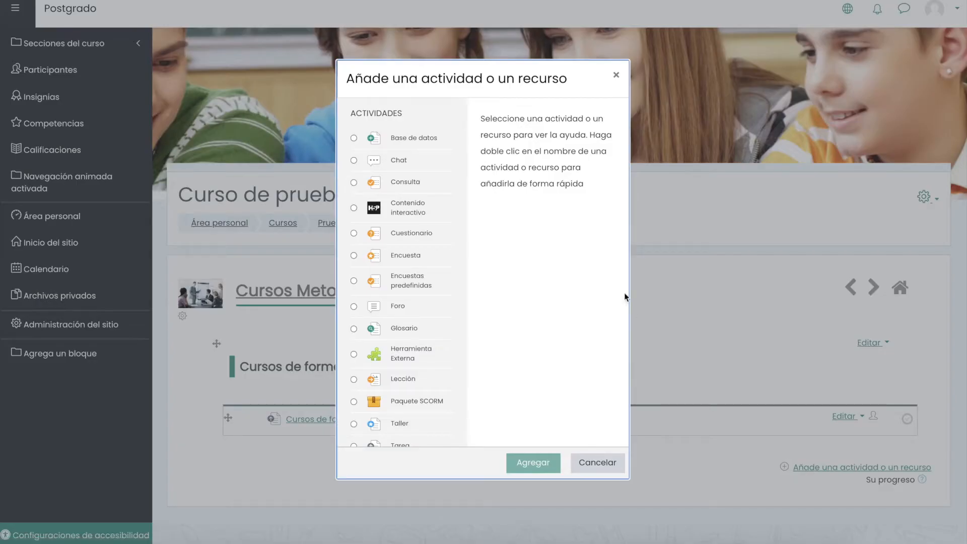
click(354, 233)
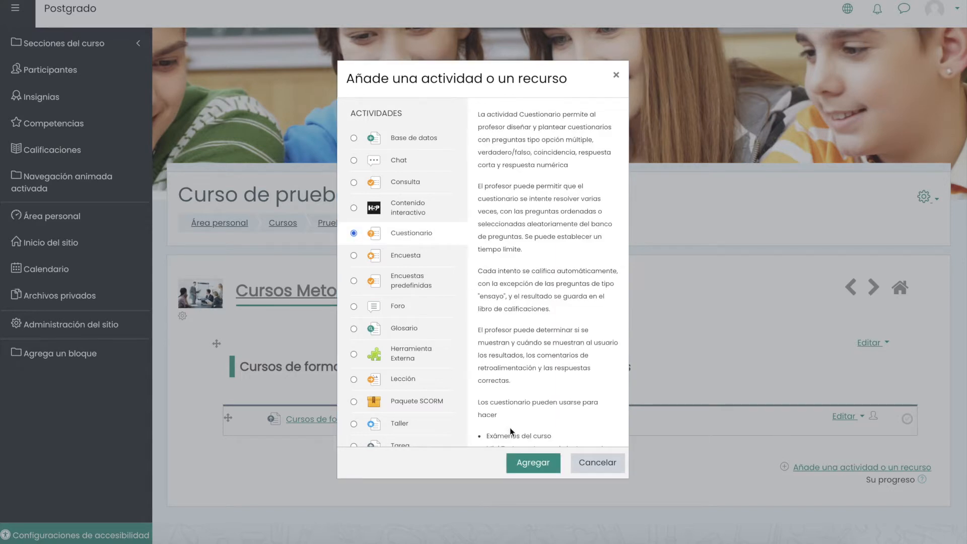
click(525, 464)
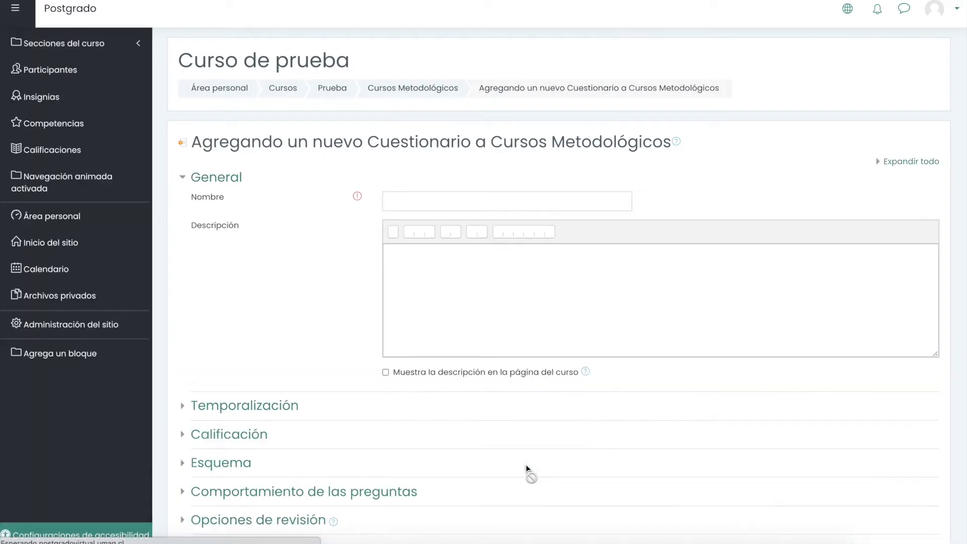
- Name the quiz "Prueba : nombre de la prueba"
click(447, 207)
text(C)
key(BackSpace)
text(Prueba )
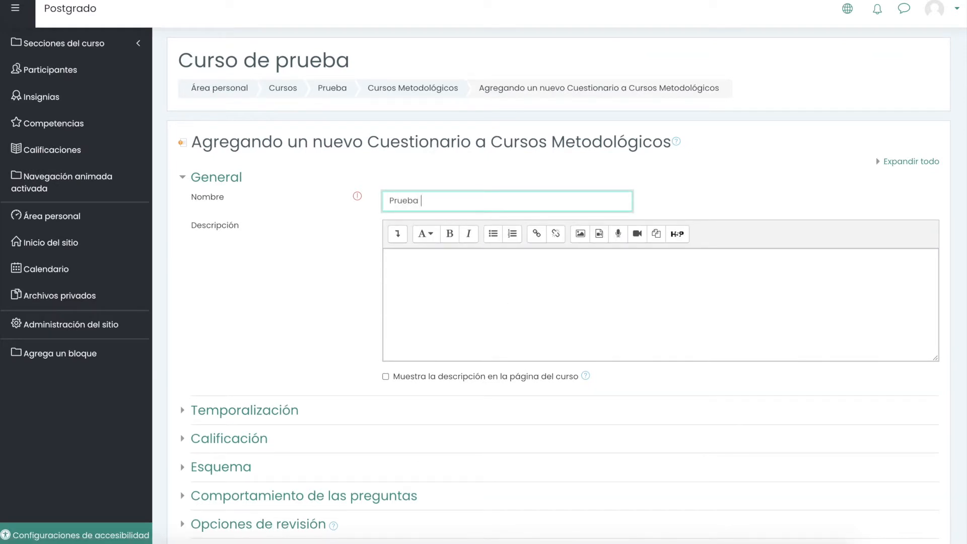
text(: nombre de la prueba)
click(486, 262)
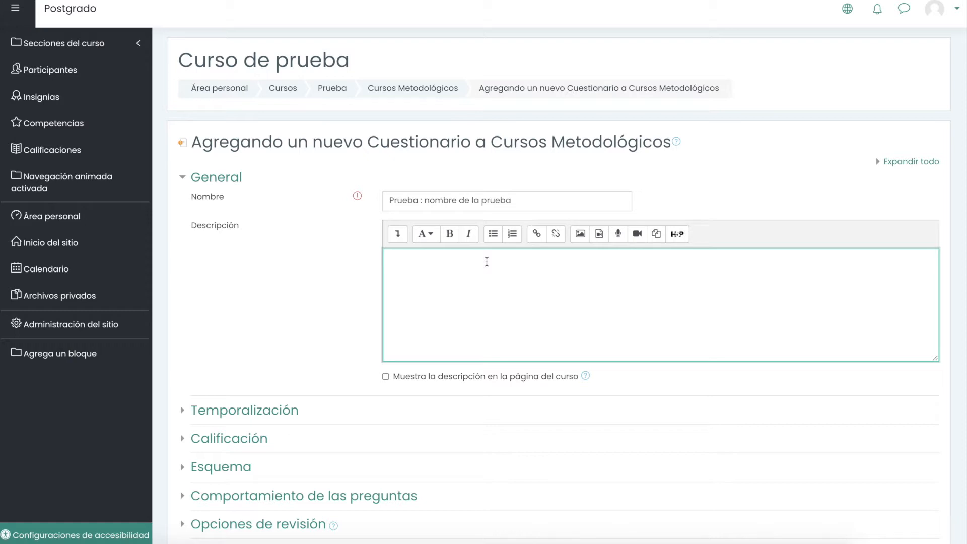
- Enable the quiz's opening and closing dates under Temporalización and set the closing hour to 15
scroll(300, 419, down, 2)
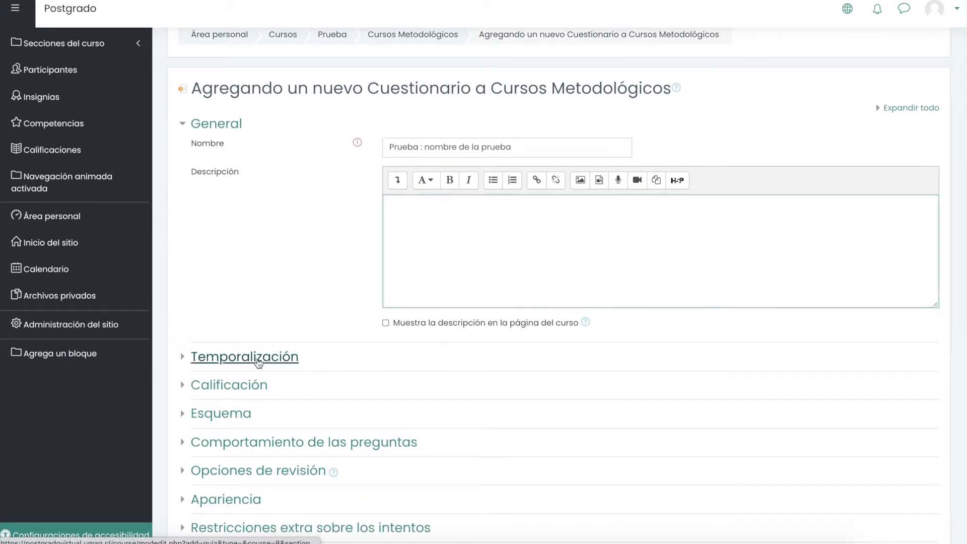
click(258, 362)
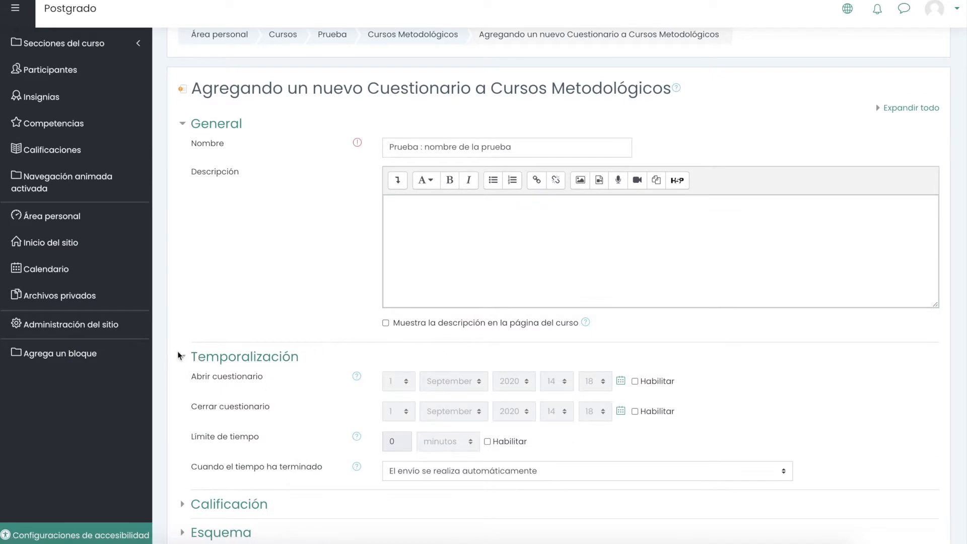
scroll(702, 285, down, 3)
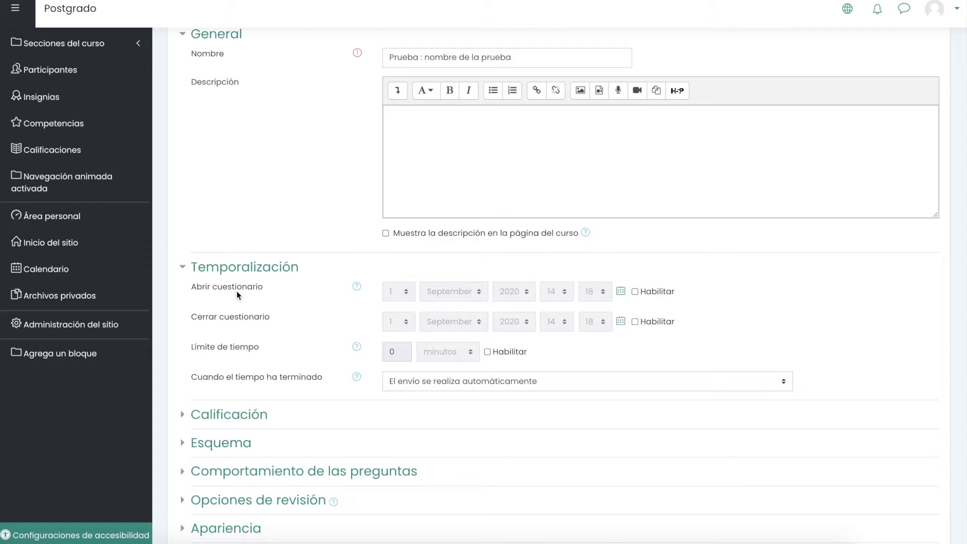
click(634, 293)
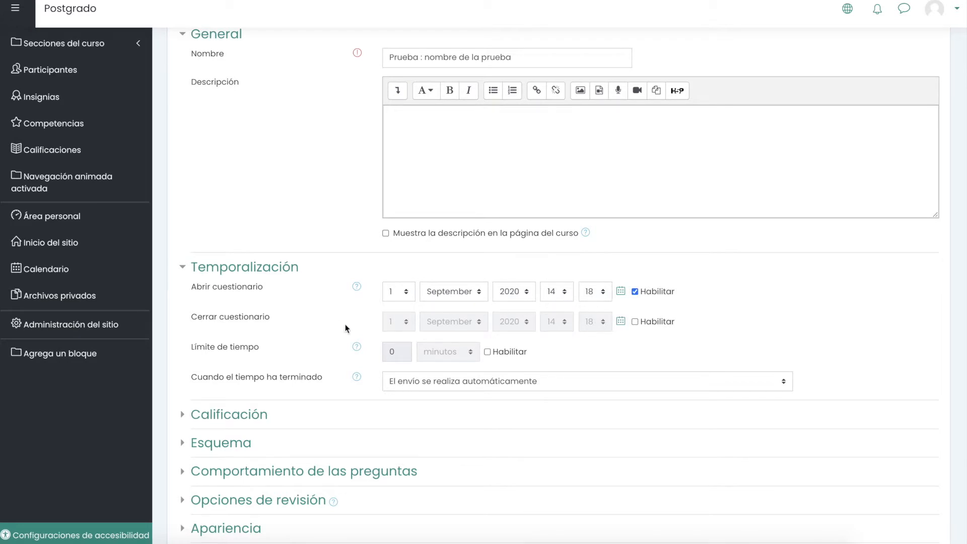
click(635, 322)
click(554, 325)
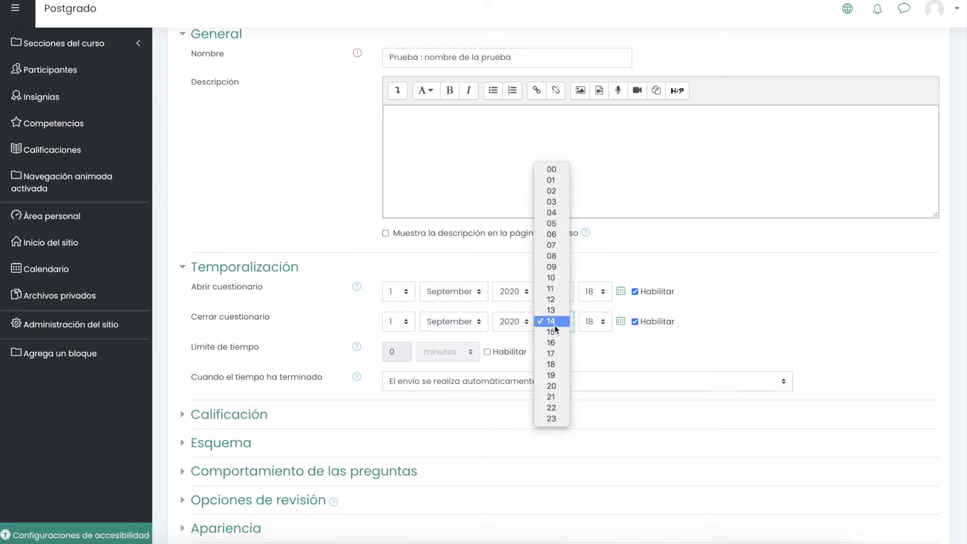
click(556, 333)
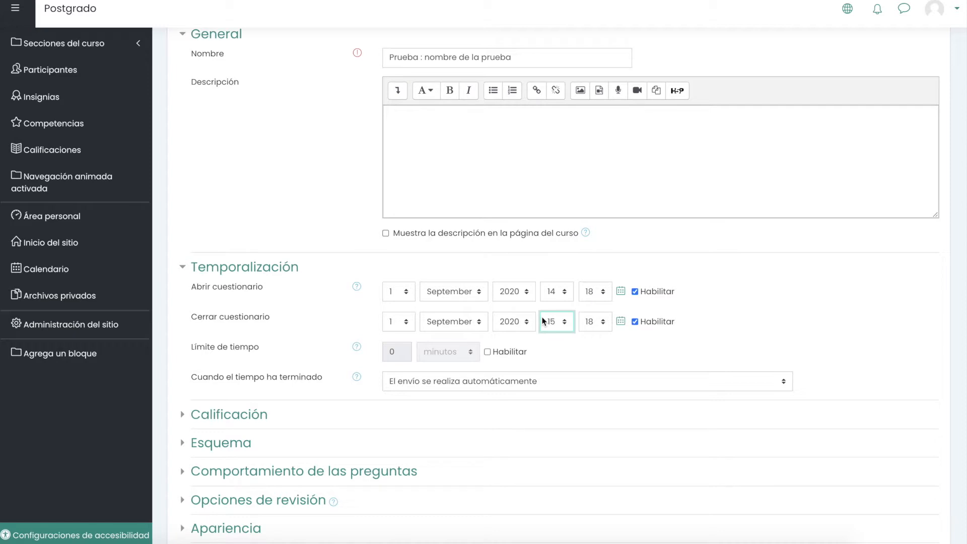
- Try a time limit of 30 minutes for the quiz
click(486, 352)
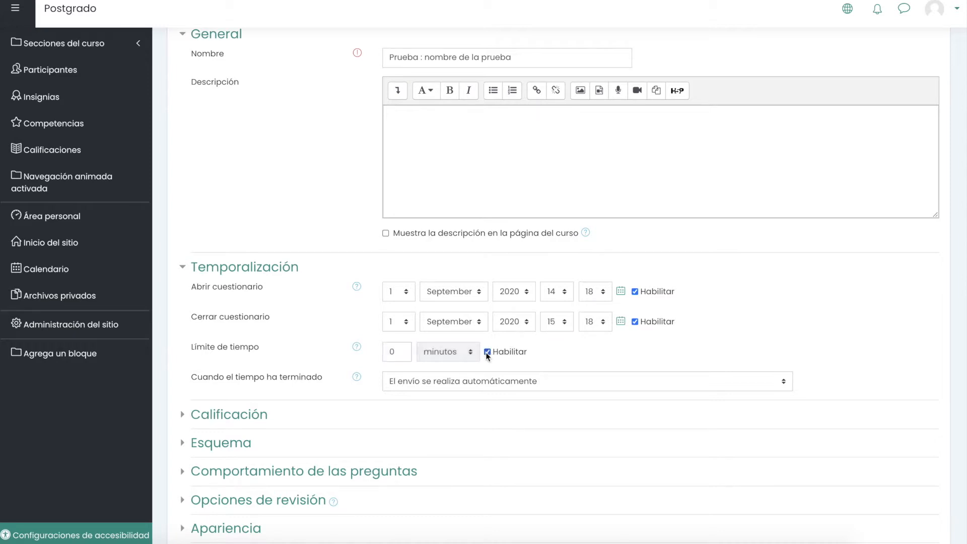
click(391, 351)
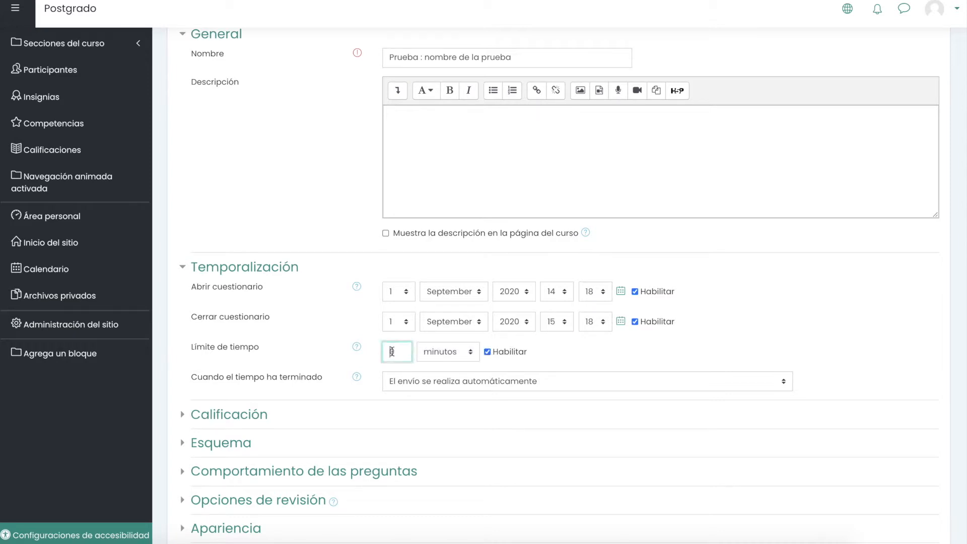
text(3)
click(487, 351)
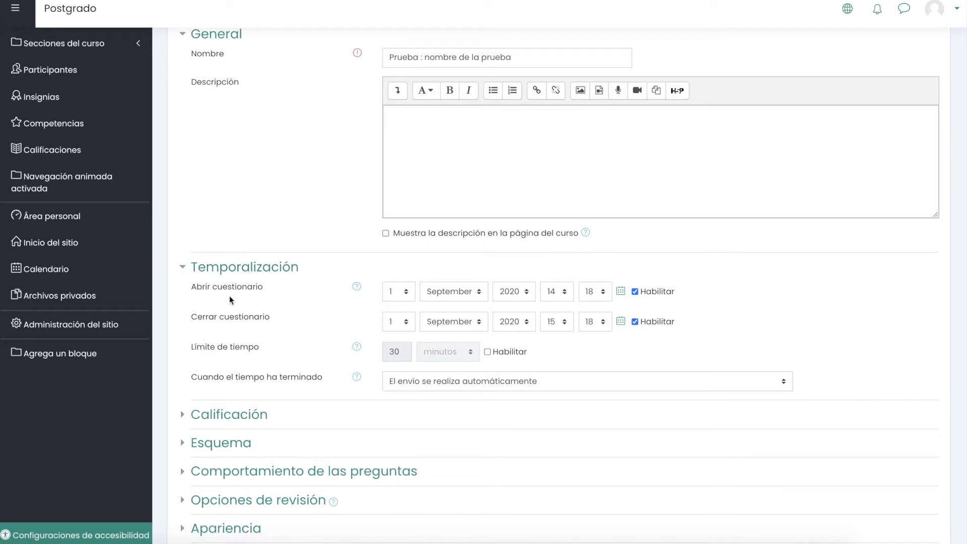
- Examine the quiz's grading, layout and question behaviour settings, including the choices for new pages and navigation method
scroll(532, 308, down, 3)
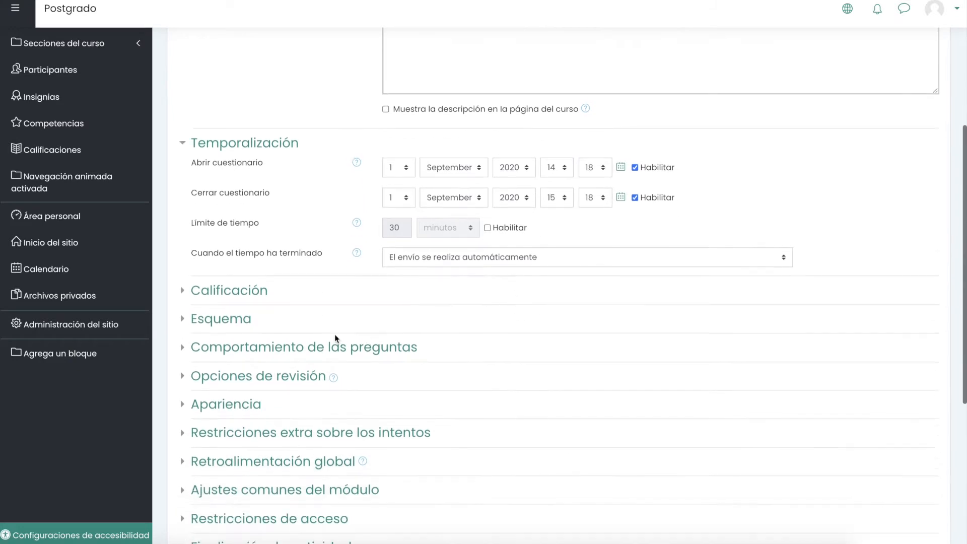
click(219, 254)
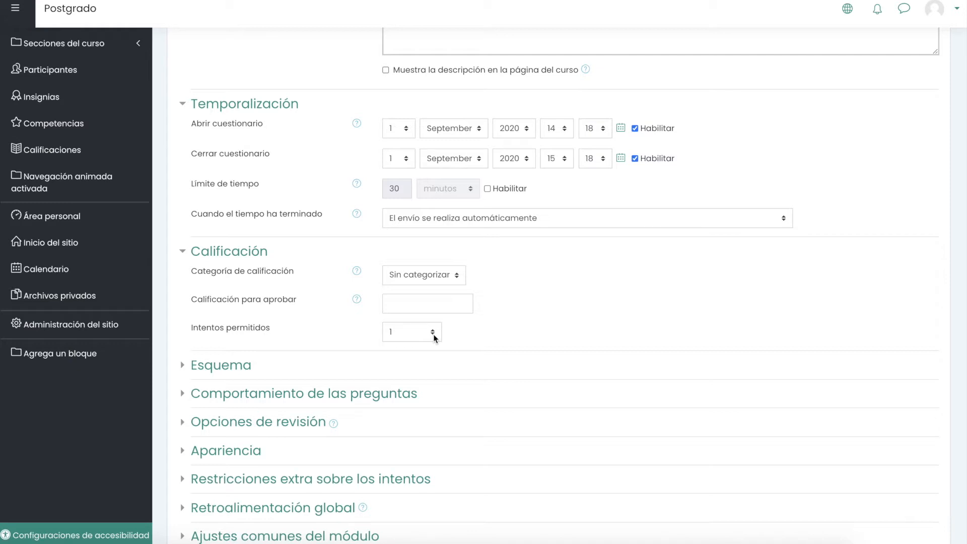
click(245, 367)
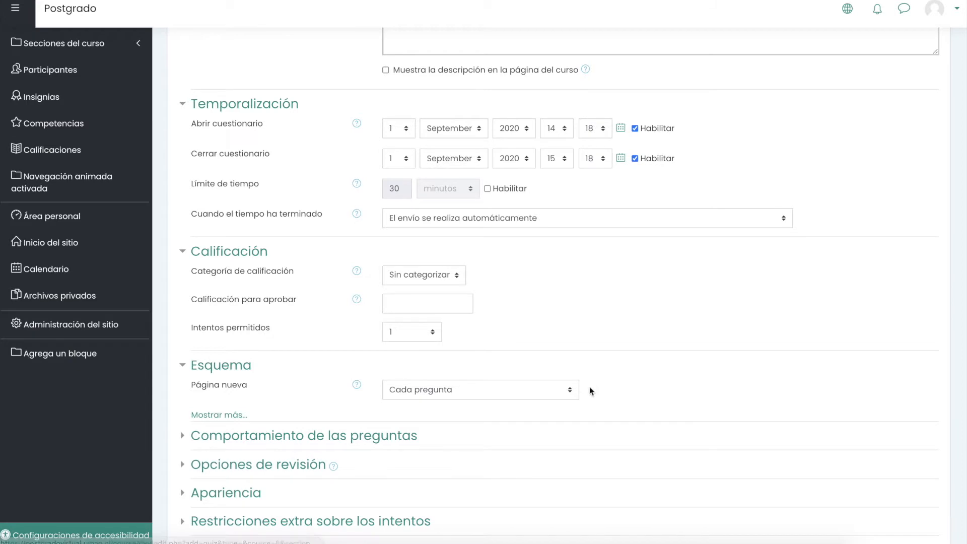
click(218, 415)
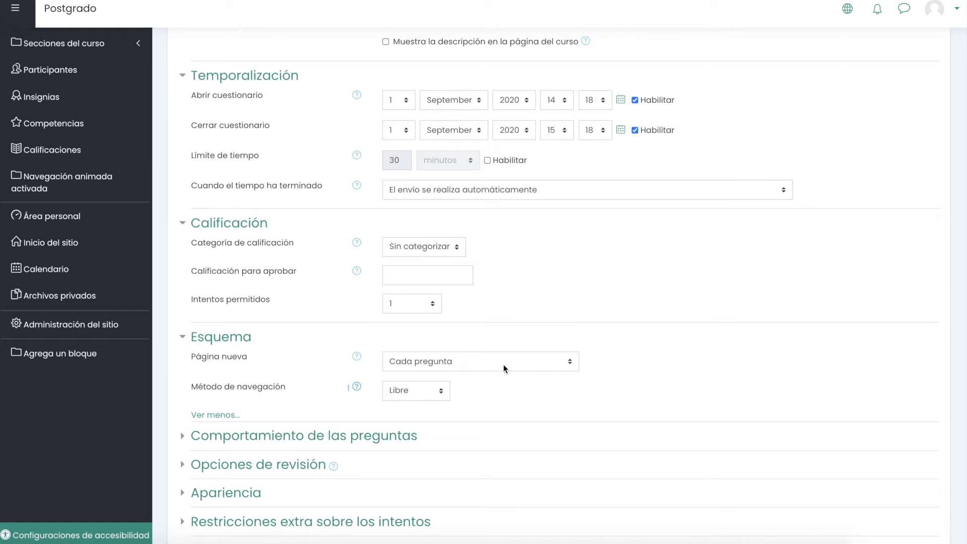
click(448, 398)
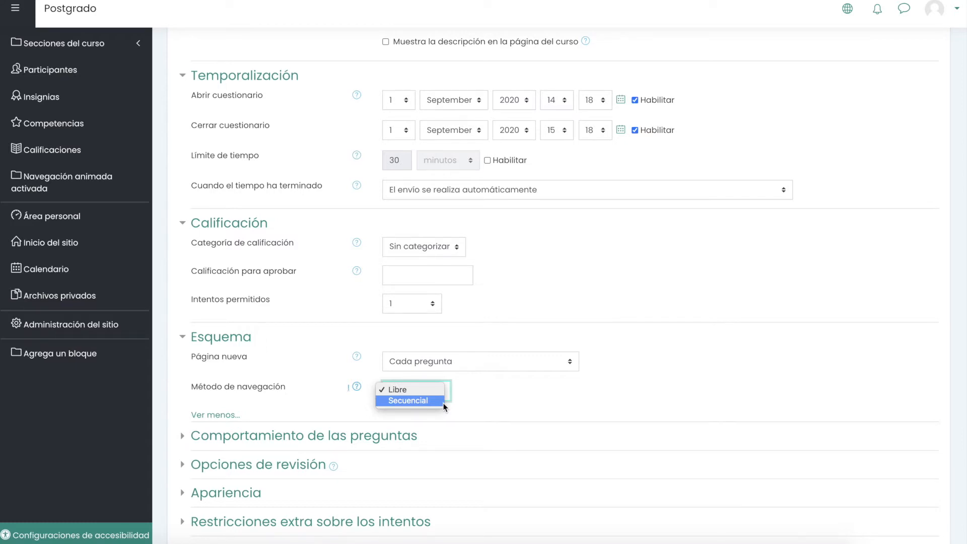
click(472, 396)
click(437, 363)
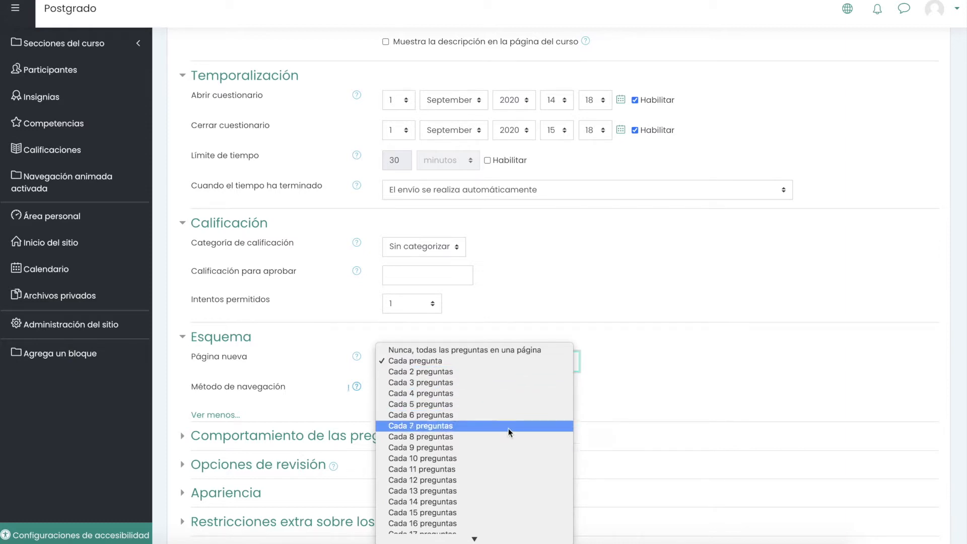
scroll(507, 430, down, 10)
click(643, 358)
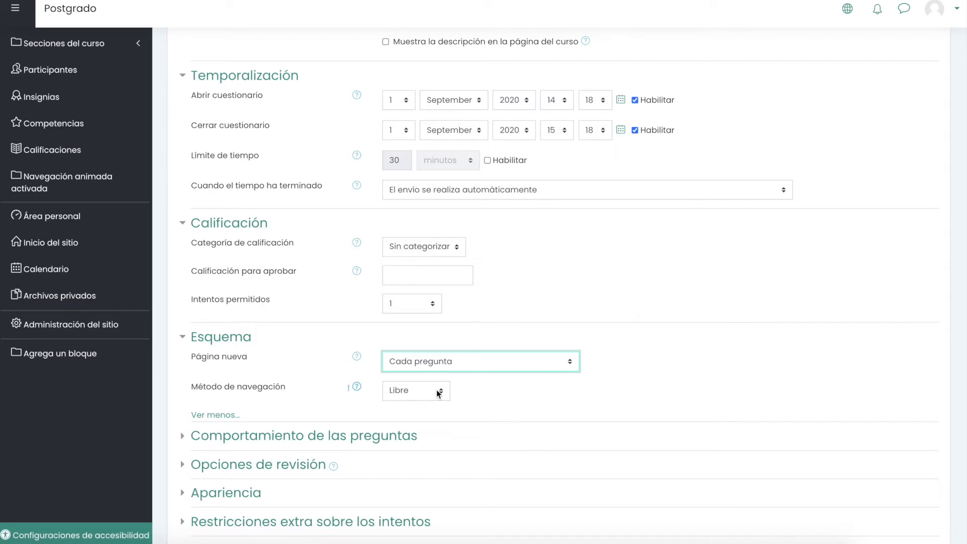
scroll(438, 393, down, 3)
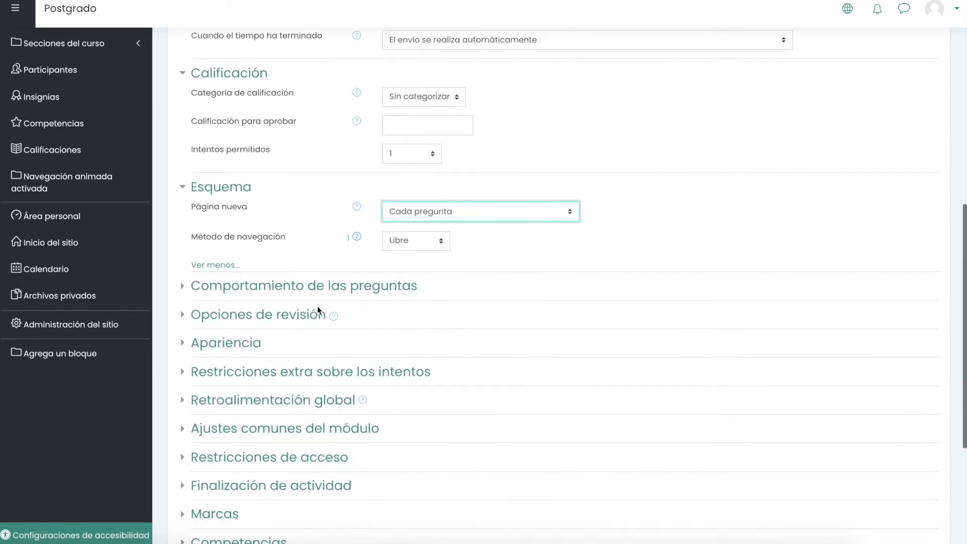
click(268, 288)
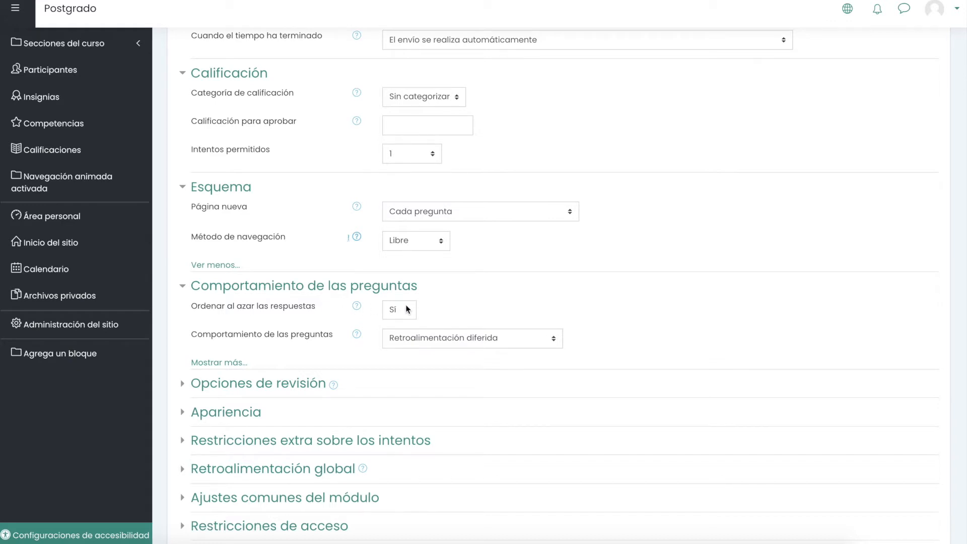
- Disable El intento, Puntos and Retroalimentación global in the review options both immediately after each attempt and while the quiz is still open
click(187, 389)
scroll(457, 391, down, 3)
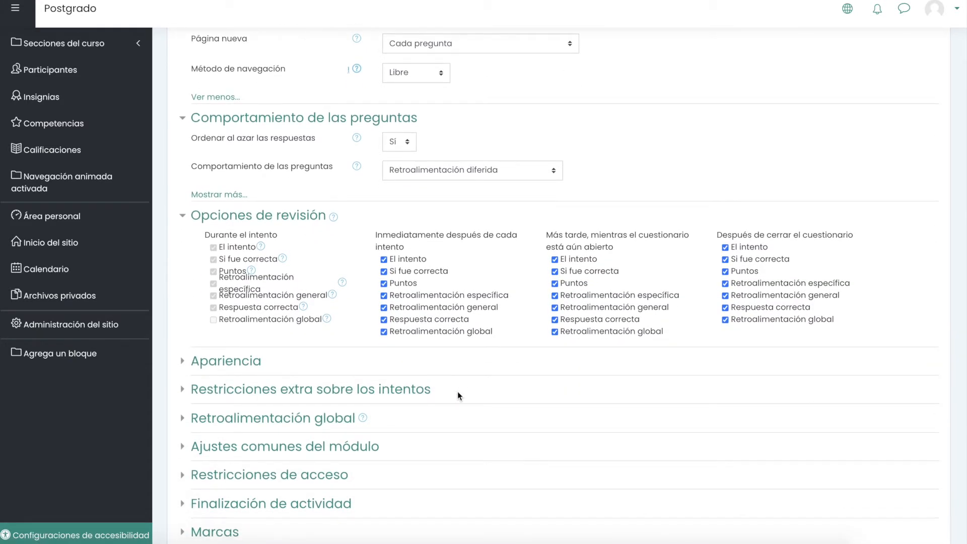
click(384, 260)
click(554, 259)
click(554, 283)
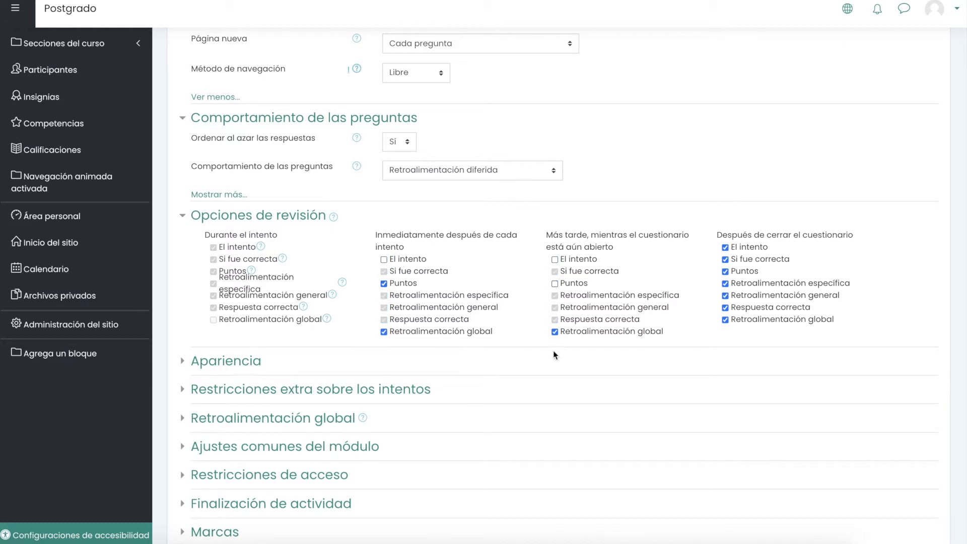
click(554, 333)
click(384, 283)
- Check the quiz's timing settings against its review options and look over the remaining settings sections
scroll(635, 249, up, 20)
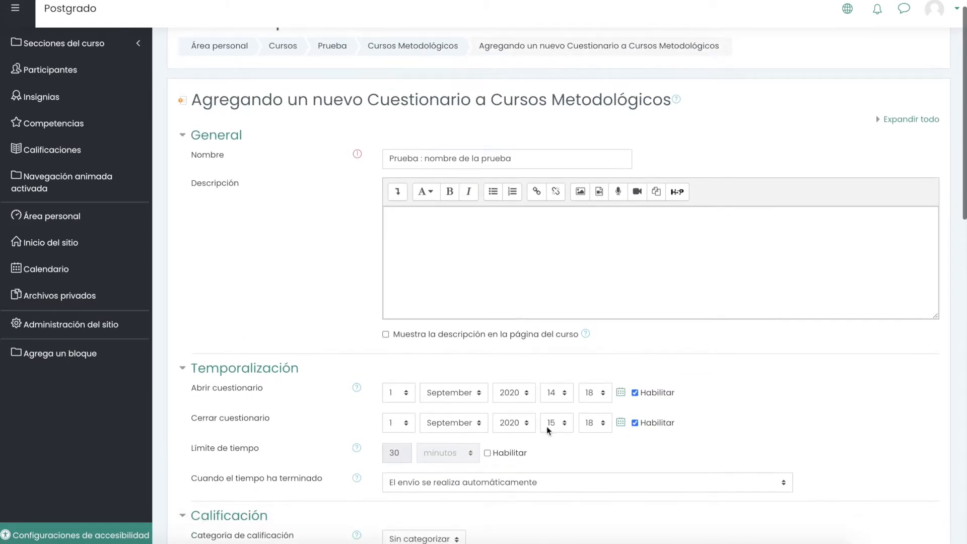
scroll(599, 425, down, 4)
scroll(599, 430, down, 6)
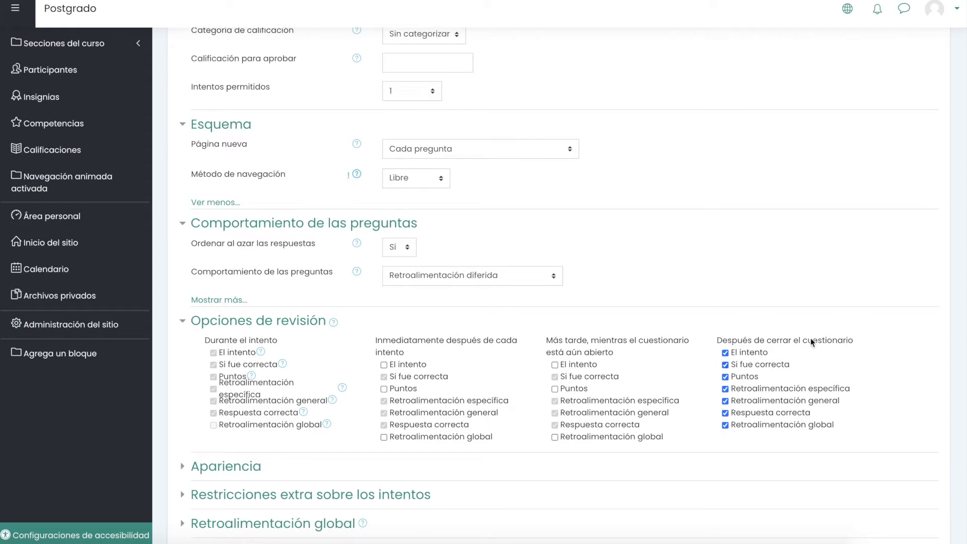
scroll(791, 366, up, 1)
scroll(796, 367, up, 7)
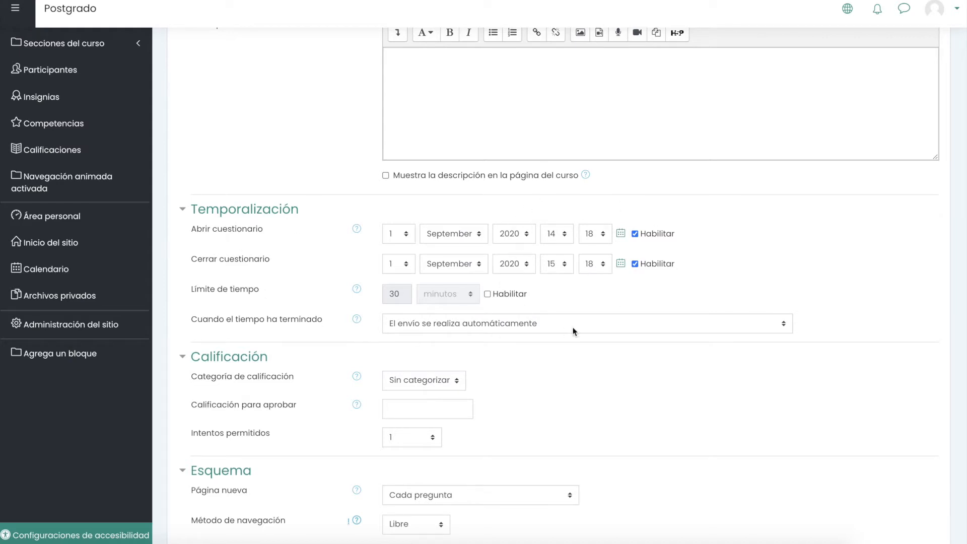
scroll(682, 381, down, 11)
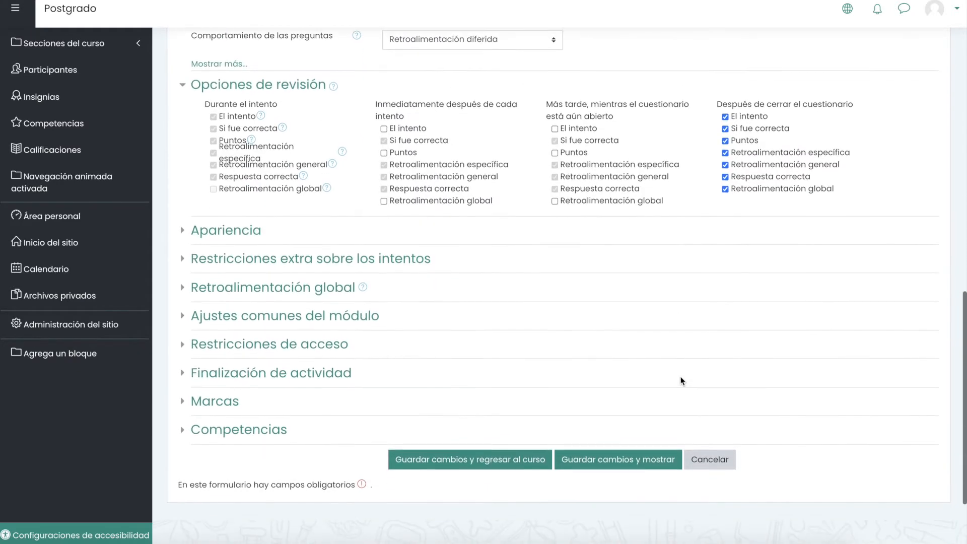
scroll(681, 381, up, 1)
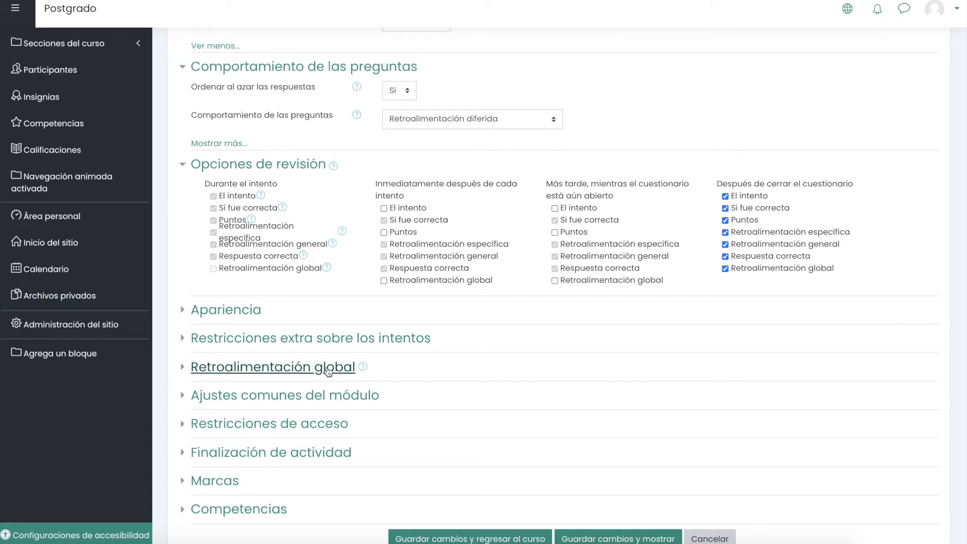
- Collapse the review options and examine the Apariencia choices for the user image and the decimals in grades
drag(376, 366, 154, 365)
click(468, 368)
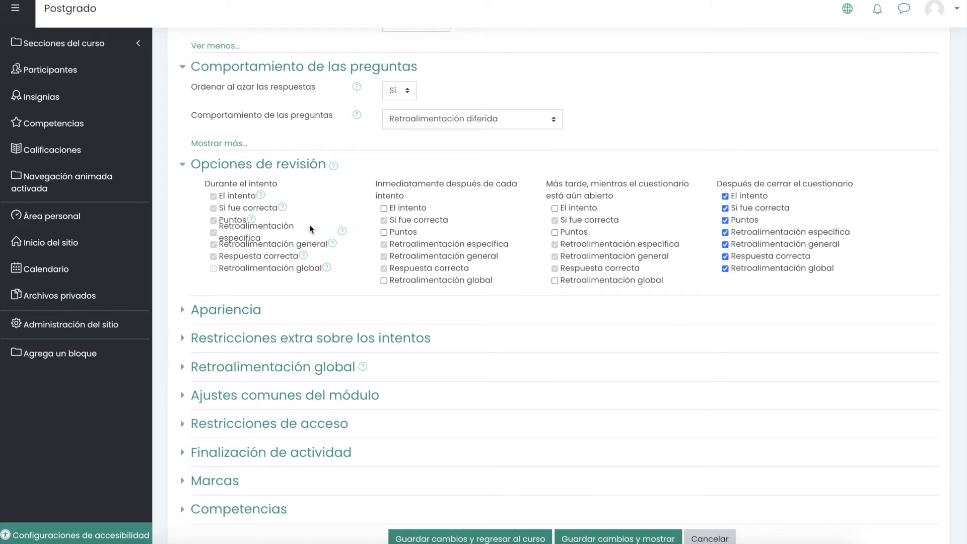
click(180, 171)
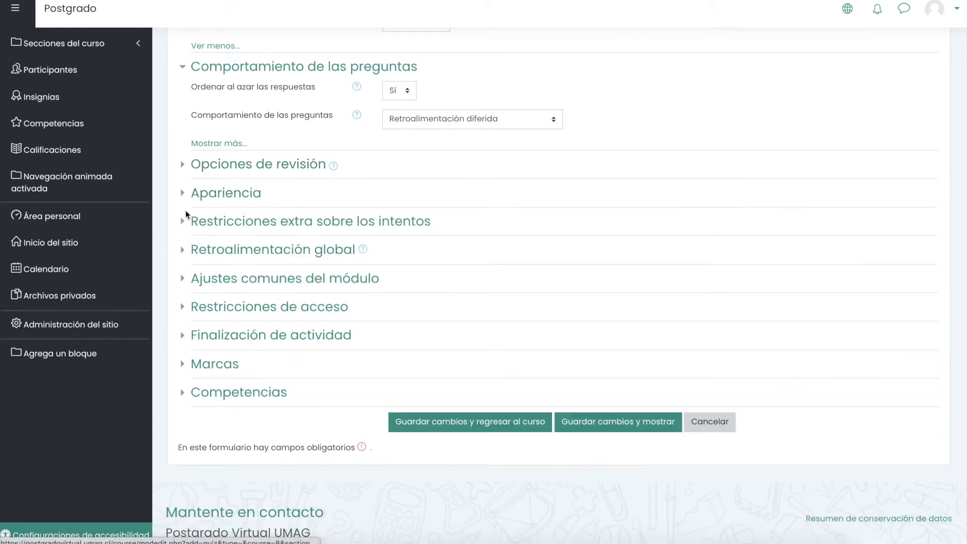
click(183, 193)
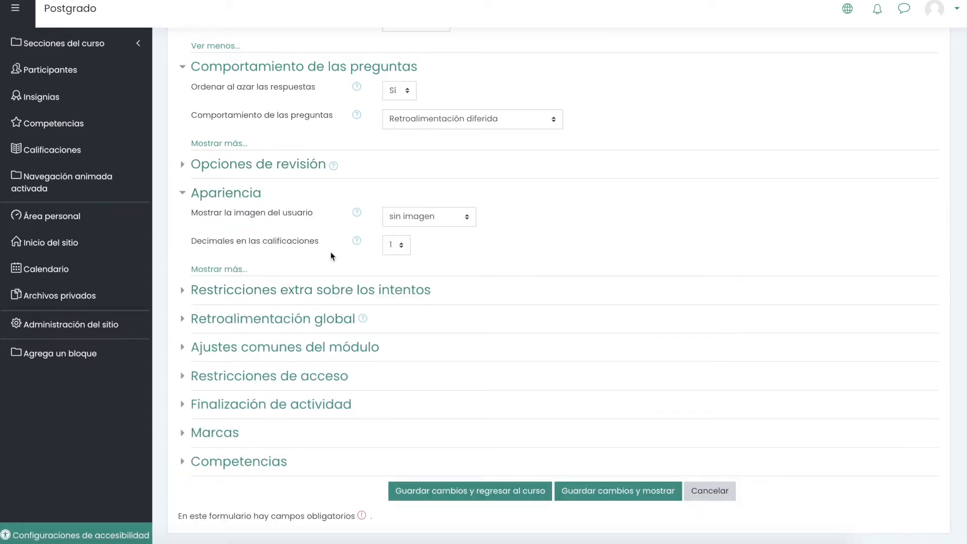
click(420, 222)
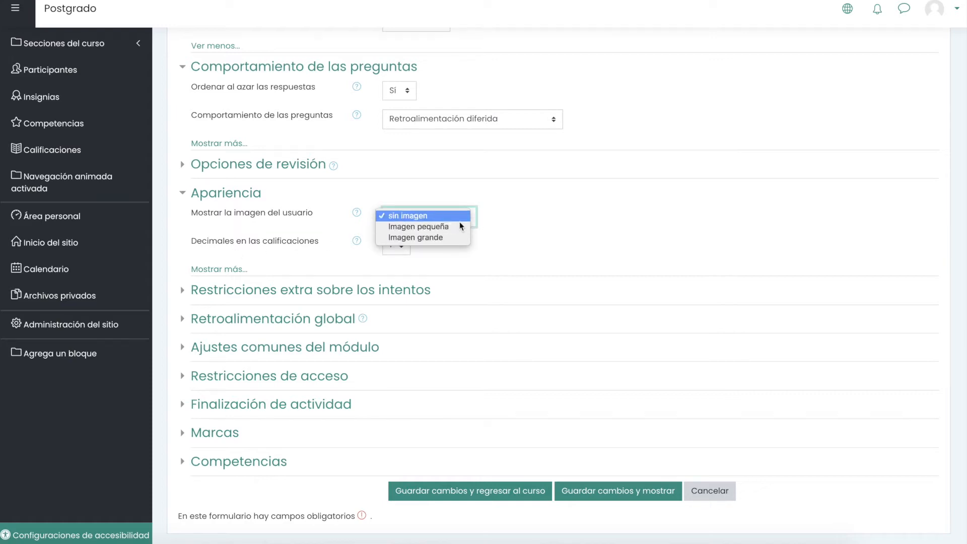
click(498, 200)
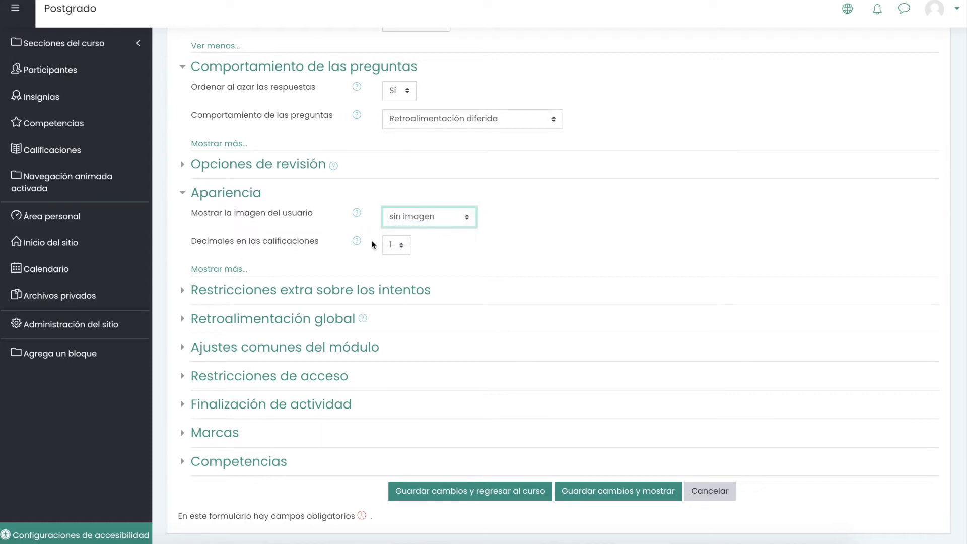
click(402, 245)
click(402, 244)
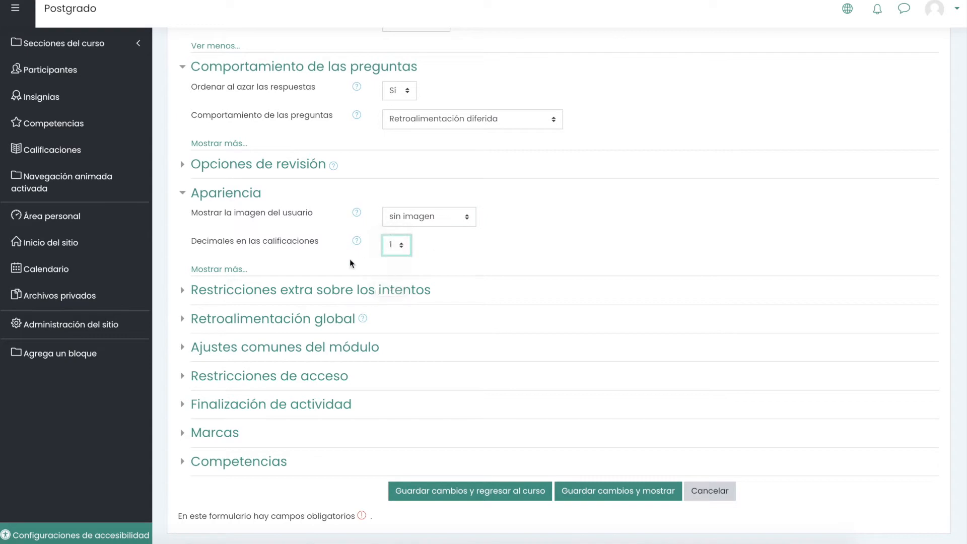
click(183, 194)
- Check the quiz's extra restrictions on attempts, including the password requirement
click(184, 222)
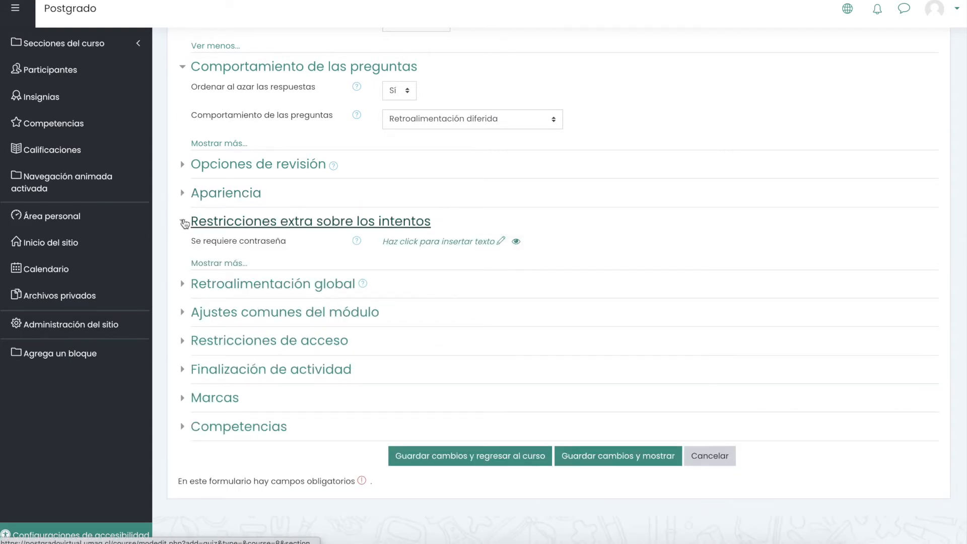
click(184, 222)
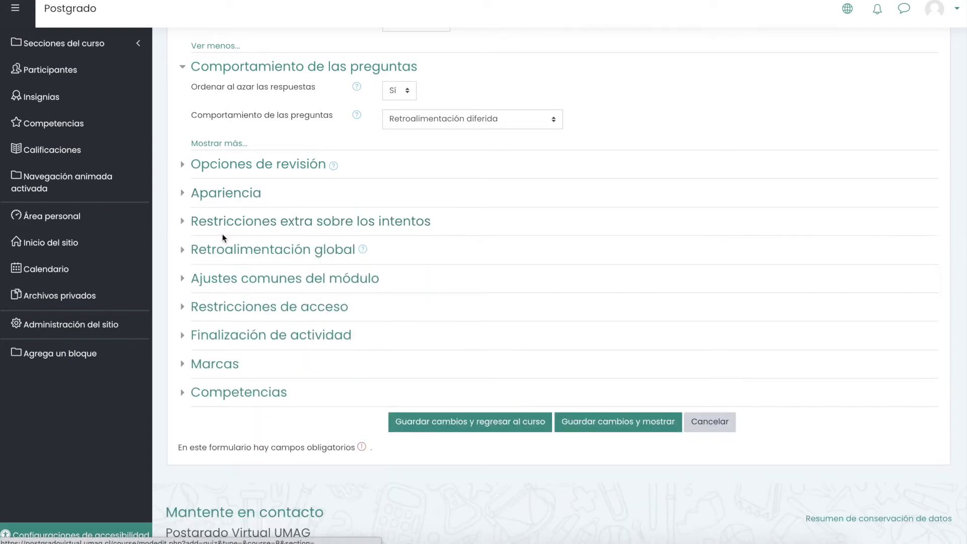
click(183, 221)
click(183, 221)
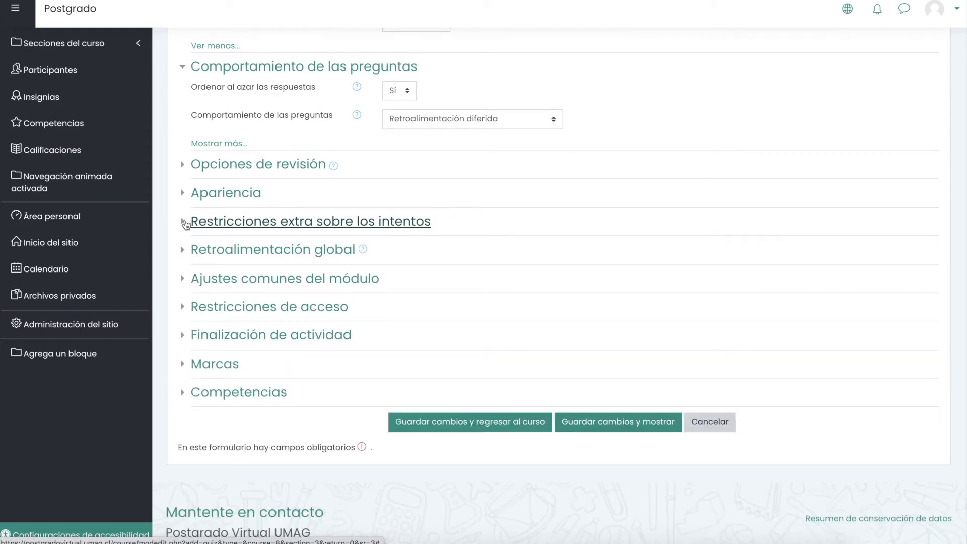
- Set the editable grade boundary in Retroalimentación global to 50%, leaving the comments empty, and collapse the section
click(182, 252)
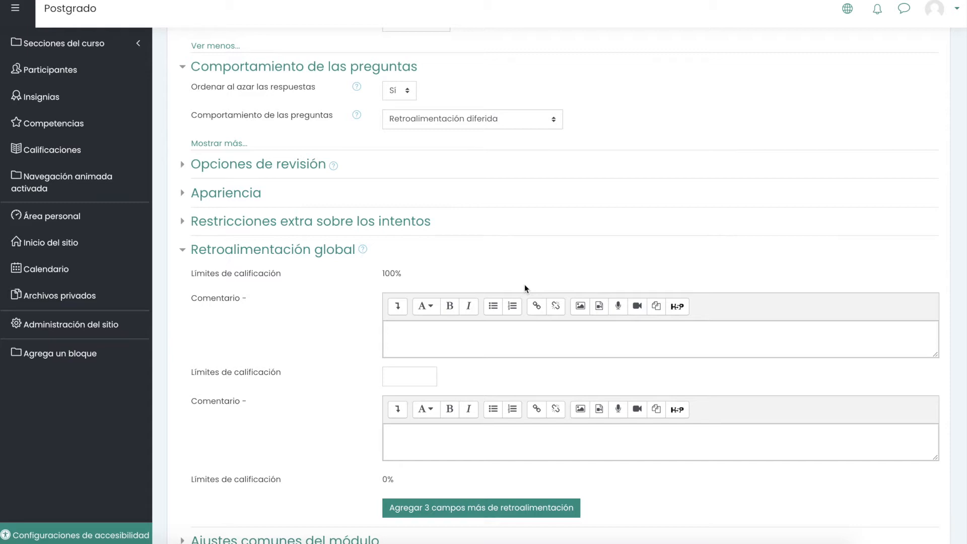
click(415, 375)
text(50%)
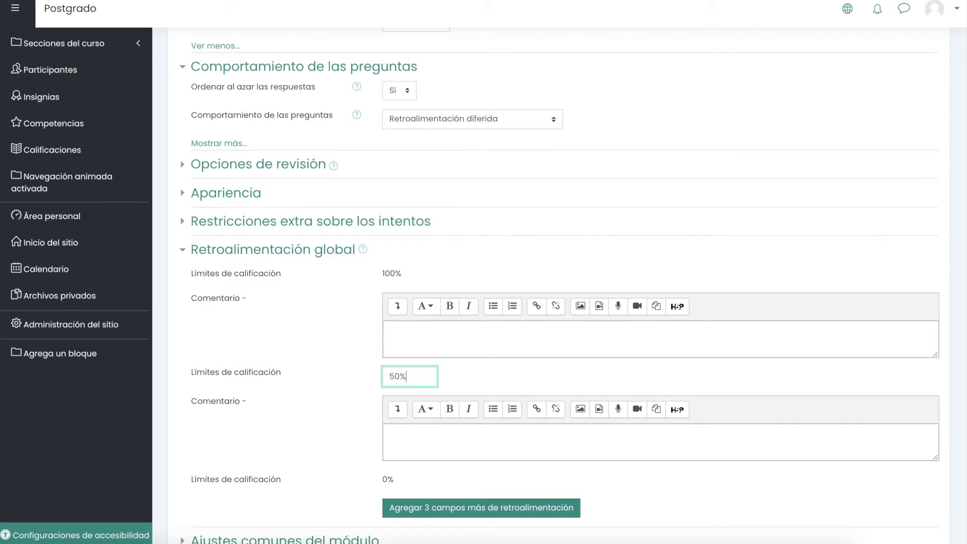
scroll(427, 458, down, 1)
click(438, 386)
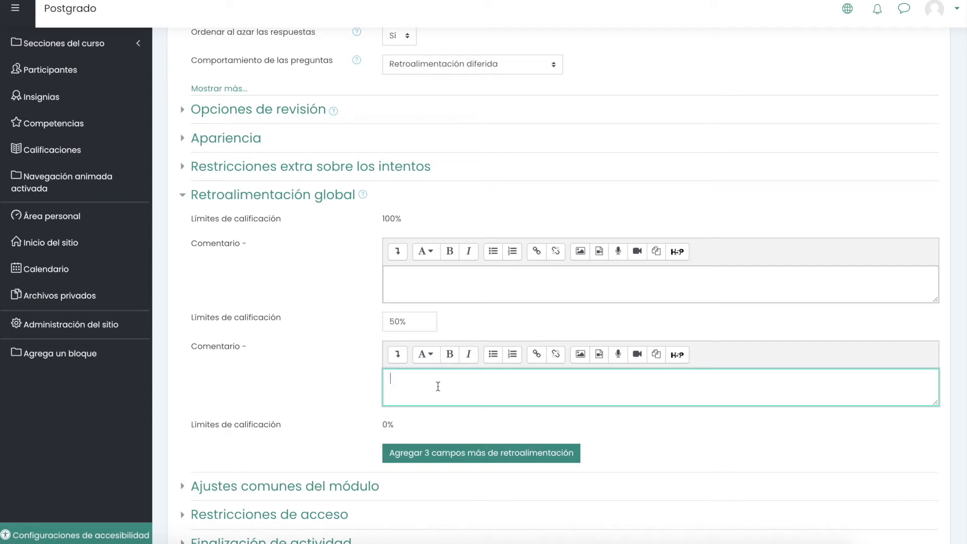
scroll(483, 302, down, 1)
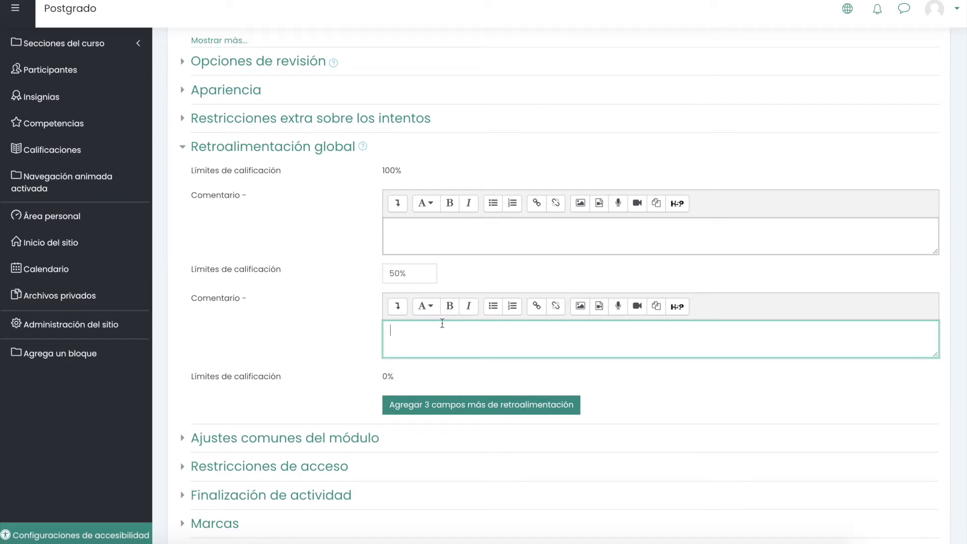
click(194, 150)
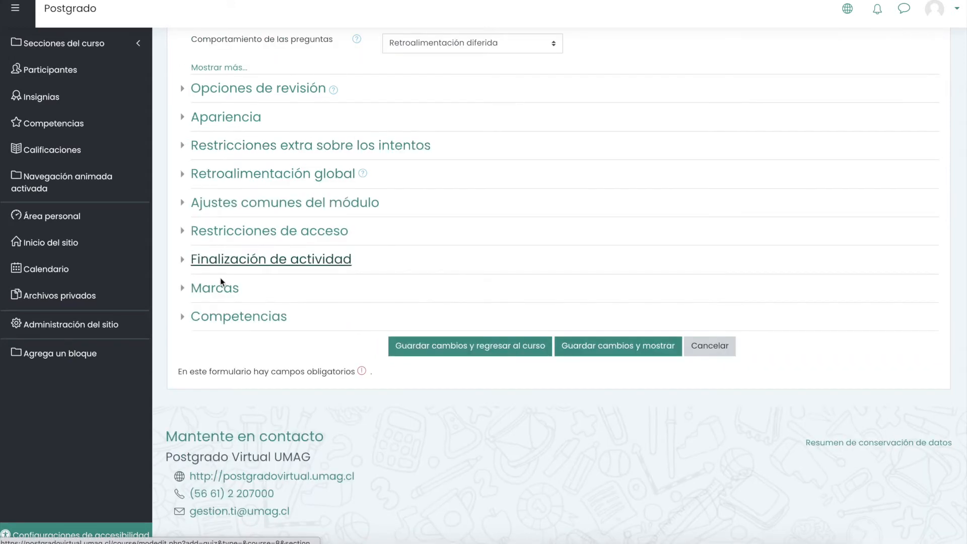
- Examine the quiz's common module settings and its access restrictions
click(189, 202)
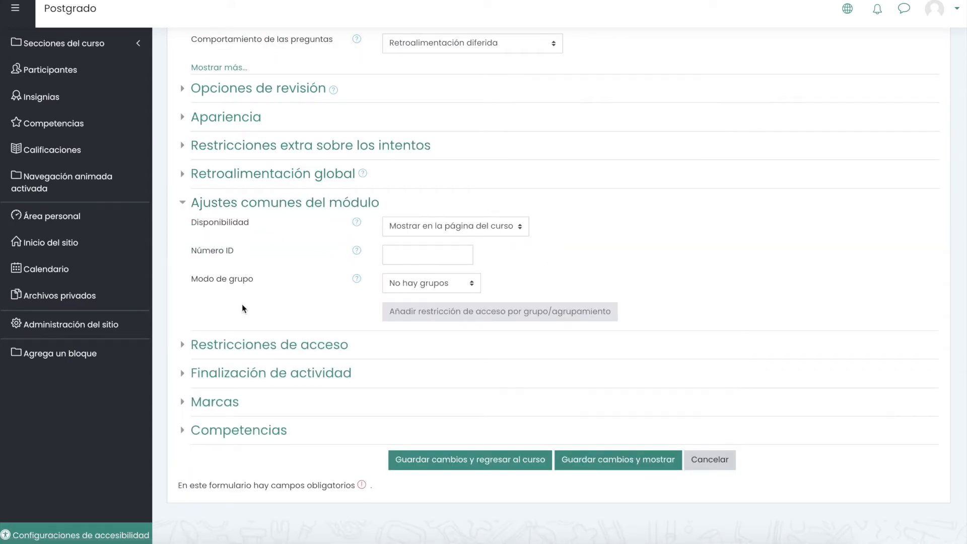
click(186, 344)
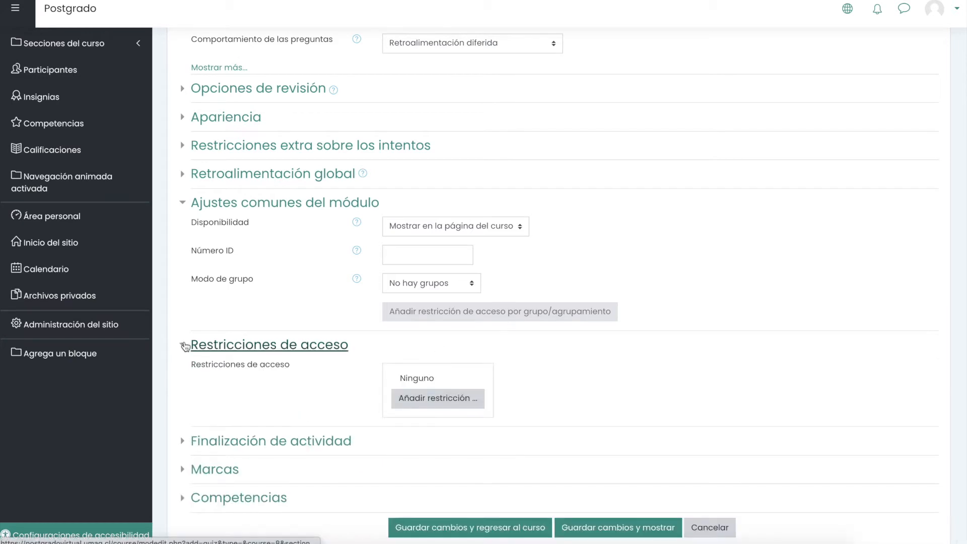
scroll(327, 415, down, 1)
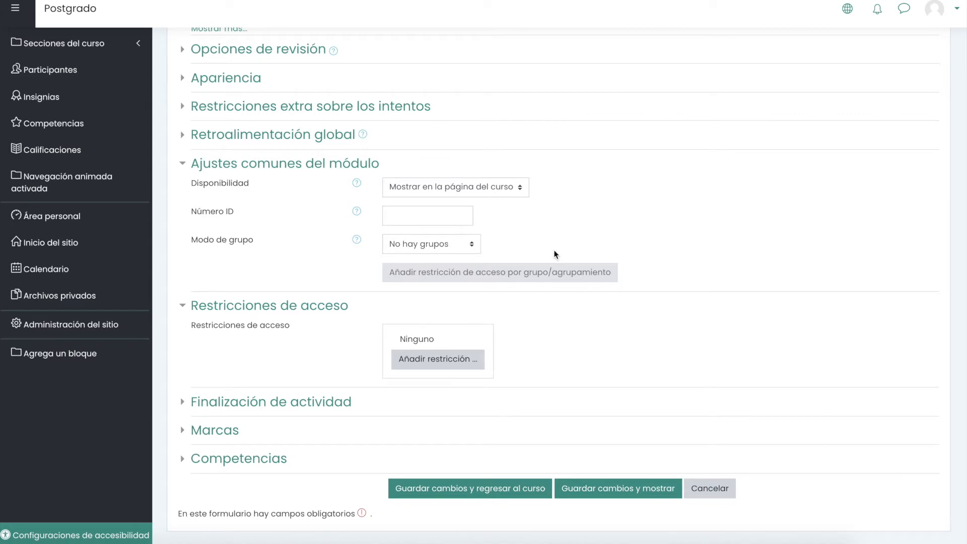
- Go over the quiz's name and description, and enable showing the description on the course page
scroll(430, 300, up, 15)
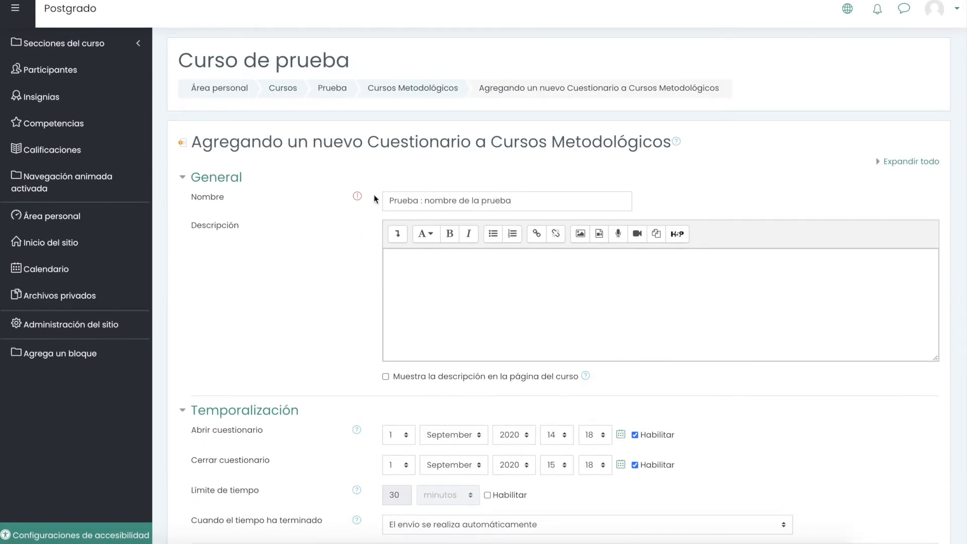
drag(388, 198, 544, 209)
click(433, 280)
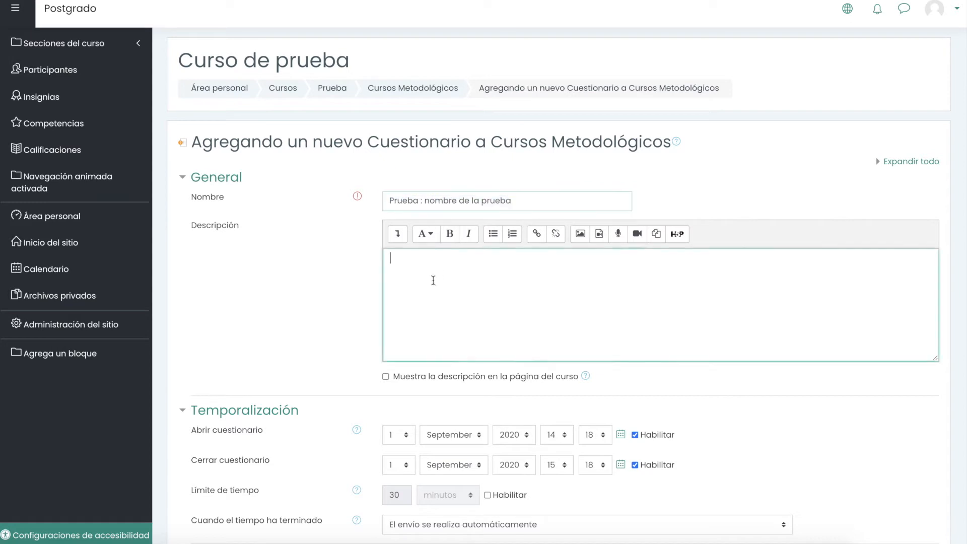
scroll(433, 279, down, 1)
click(385, 316)
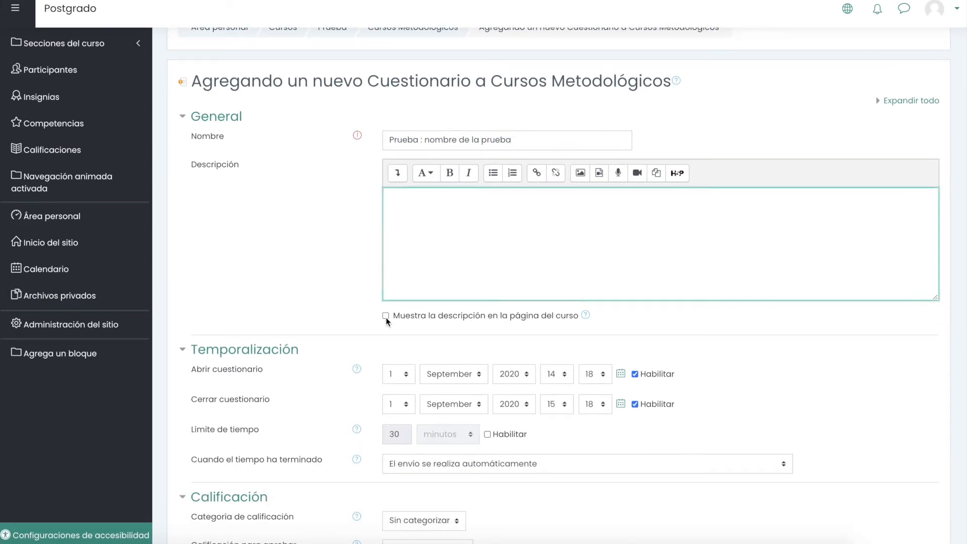
- Review the quiz settings and collapse the grading, layout, question behaviour, common module and access restriction sections
scroll(687, 305, down, 3)
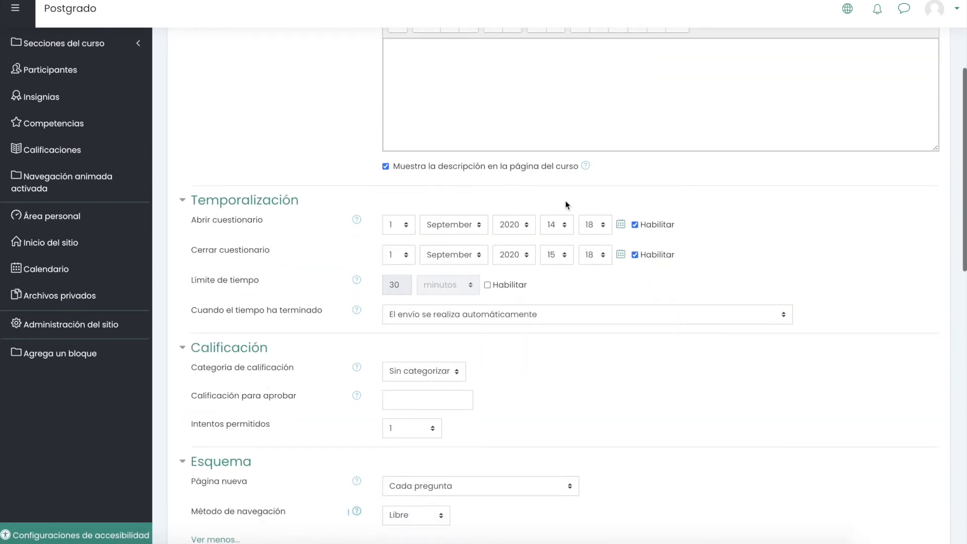
scroll(463, 294, down, 2)
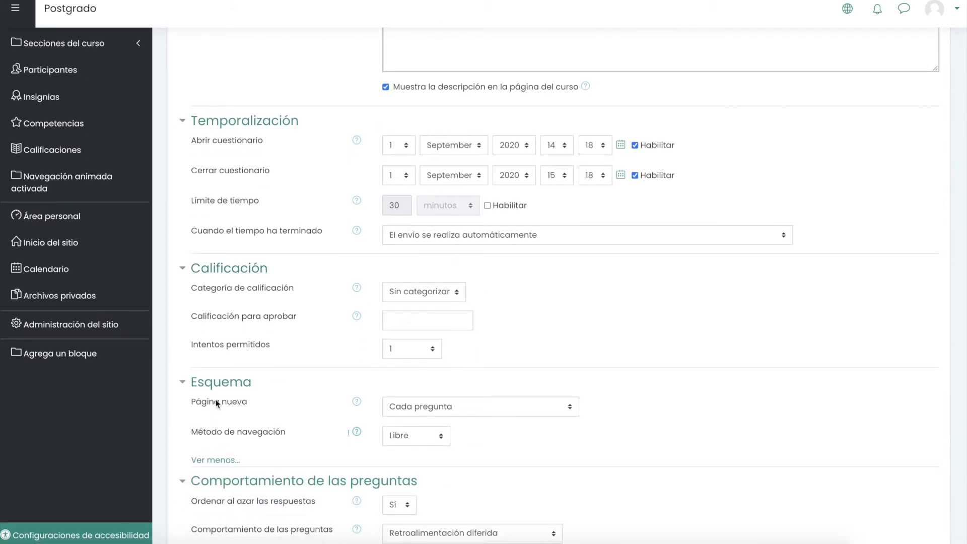
scroll(233, 382, down, 2)
scroll(506, 321, down, 5)
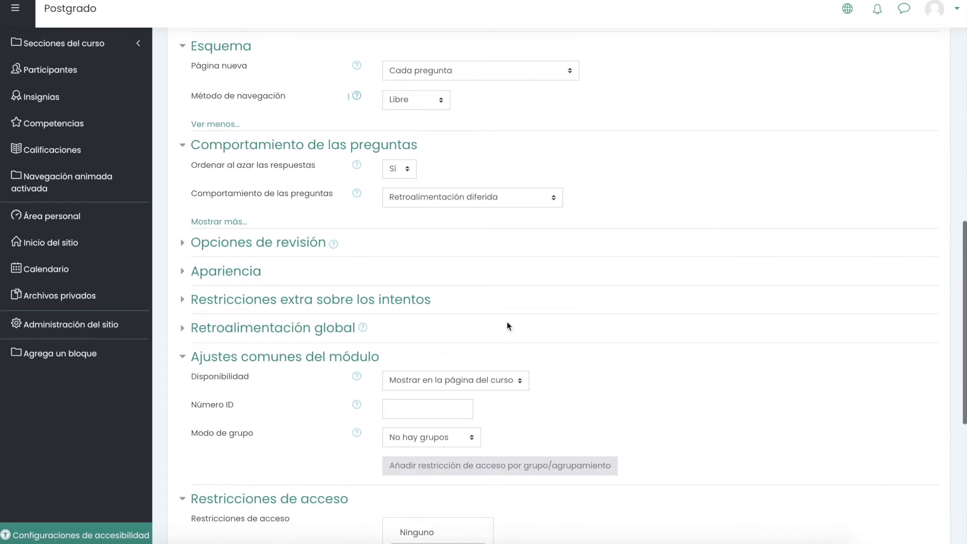
scroll(488, 318, up, 1)
scroll(488, 318, up, 3)
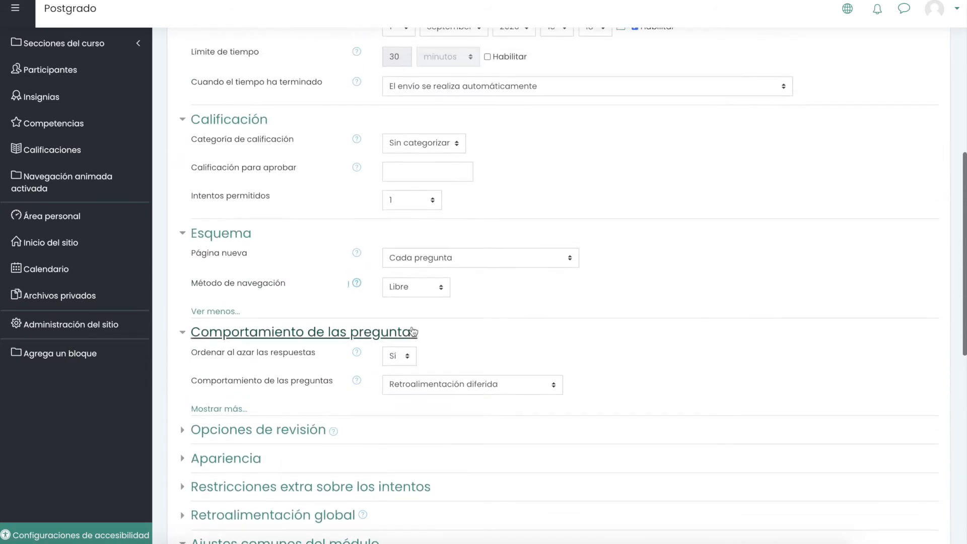
click(193, 121)
click(183, 157)
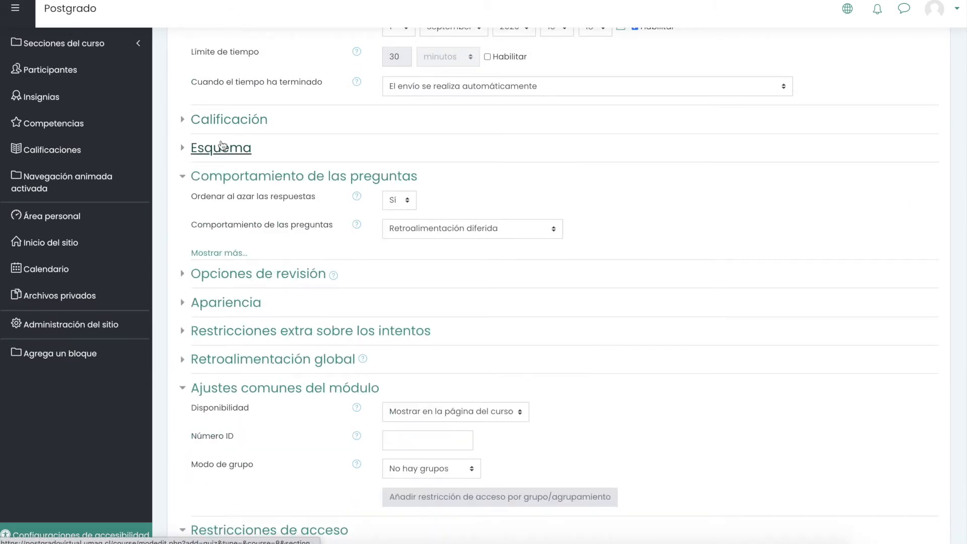
click(185, 182)
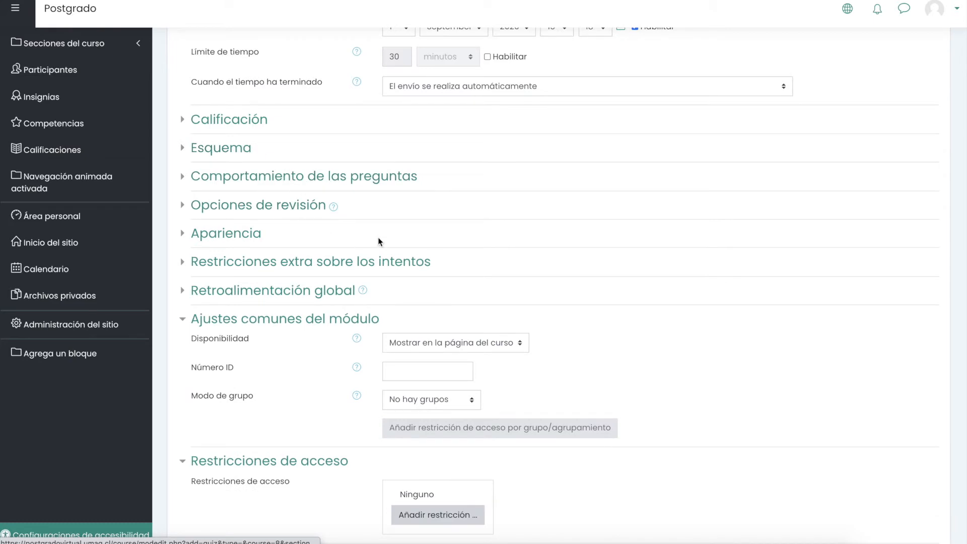
click(189, 321)
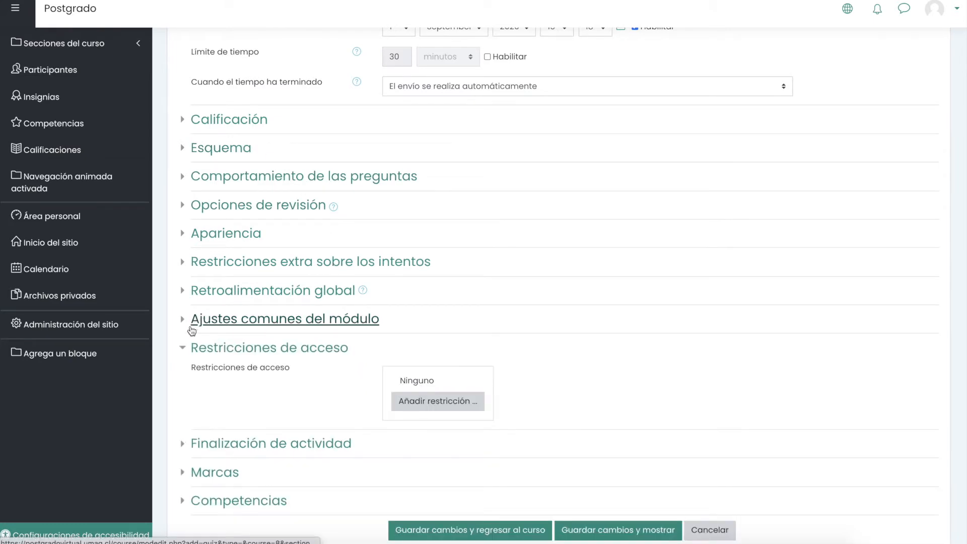
click(192, 347)
scroll(204, 302, up, 1)
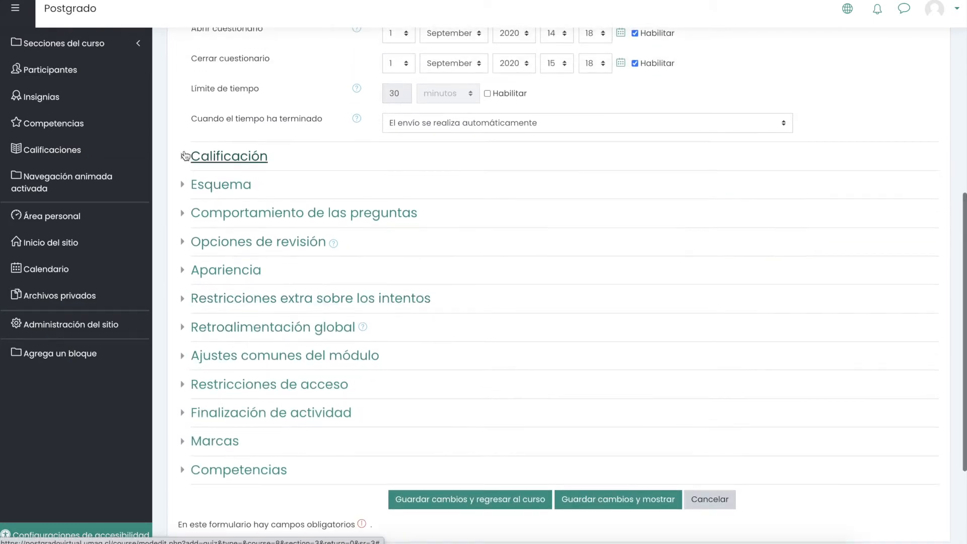
- Expand Calificación and Esquema to check the allowed attempts and the navigation method choices
click(207, 157)
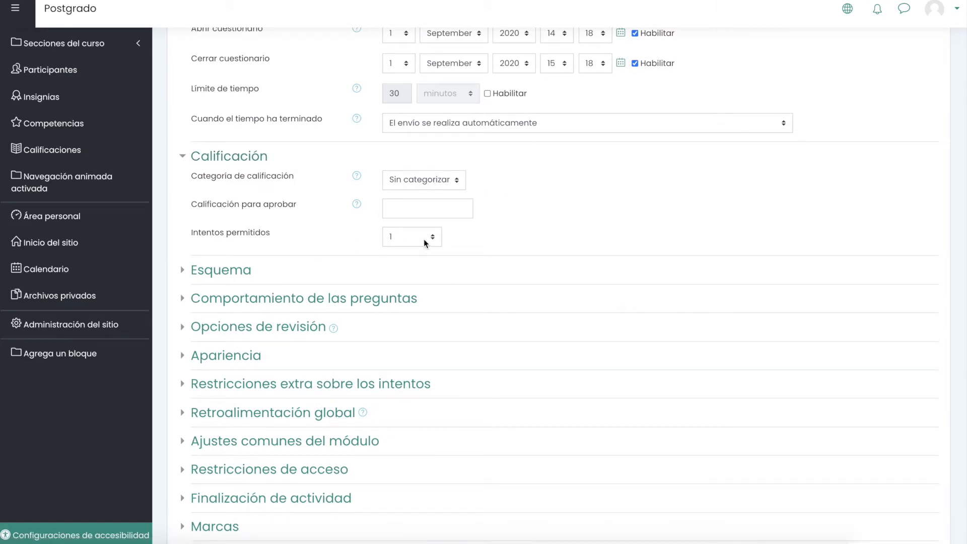
click(185, 272)
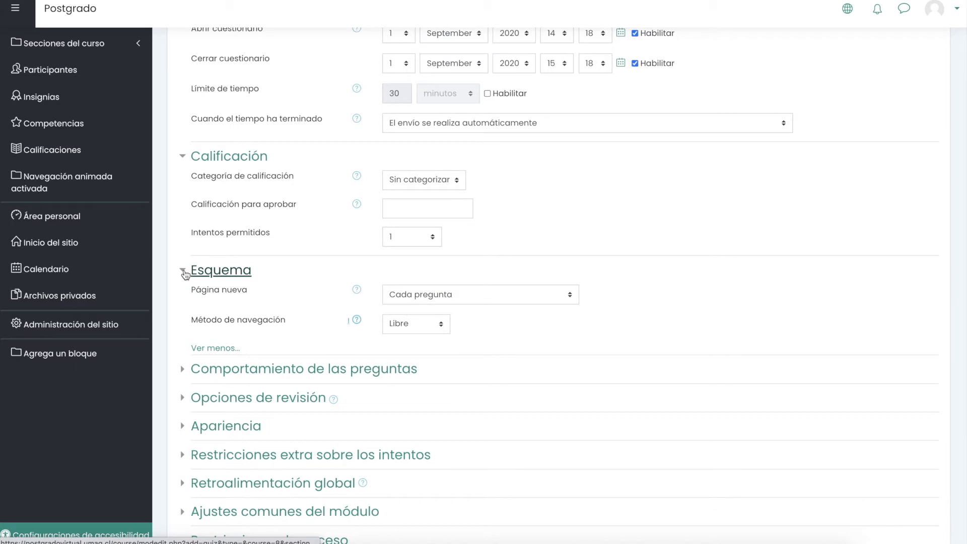
click(437, 328)
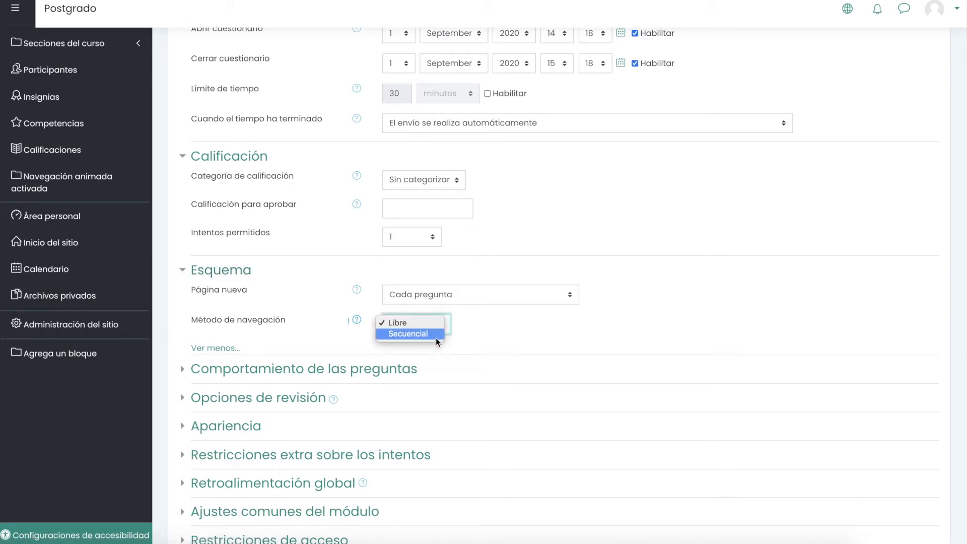
click(519, 324)
- Give the form a final review, save the quiz and display it to check its allowed attempts
scroll(742, 271, down, 2)
scroll(742, 271, down, 2)
scroll(742, 269, up, 10)
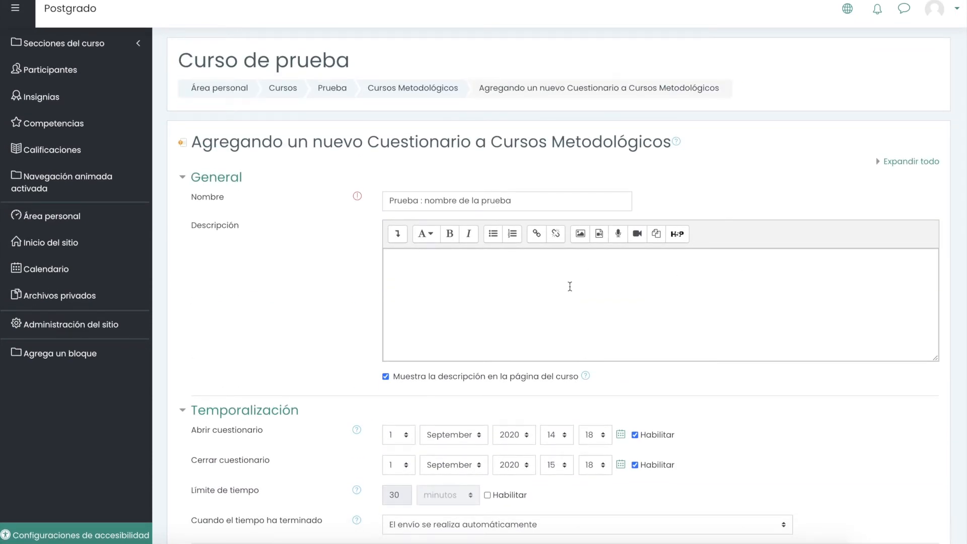
scroll(570, 286, down, 12)
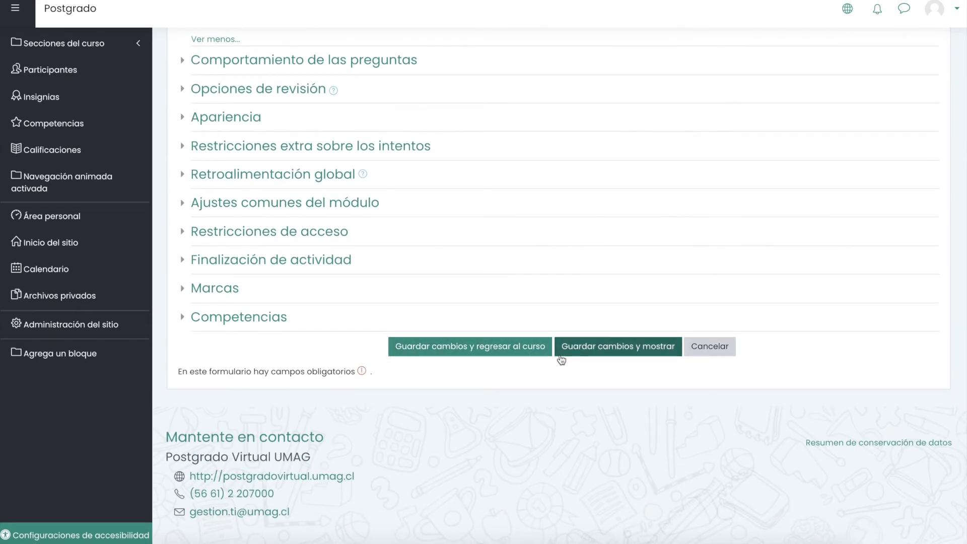
click(590, 355)
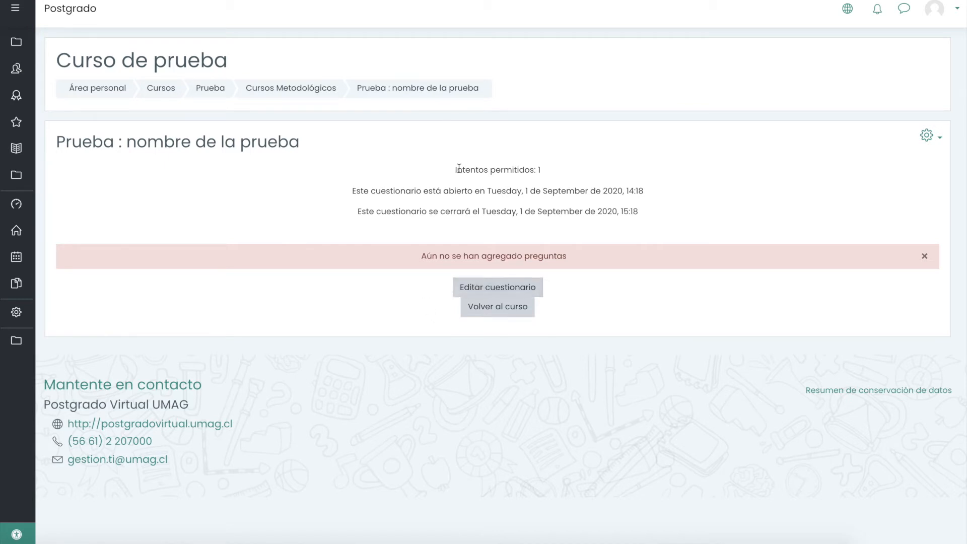
drag(454, 171, 540, 170)
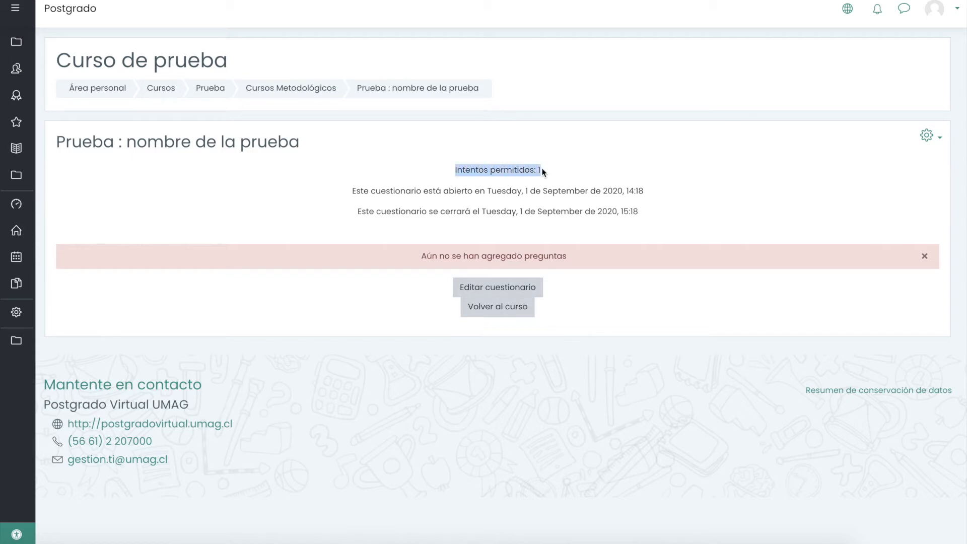
- Check the quiz's opening and closing dates, and open the quiz for editing its questions
drag(351, 190, 662, 188)
drag(357, 212, 643, 209)
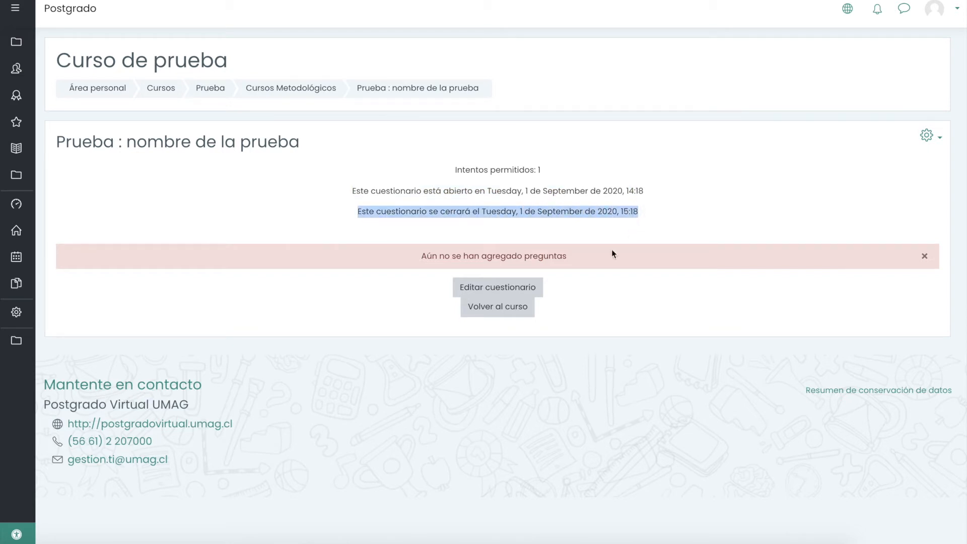
click(476, 293)
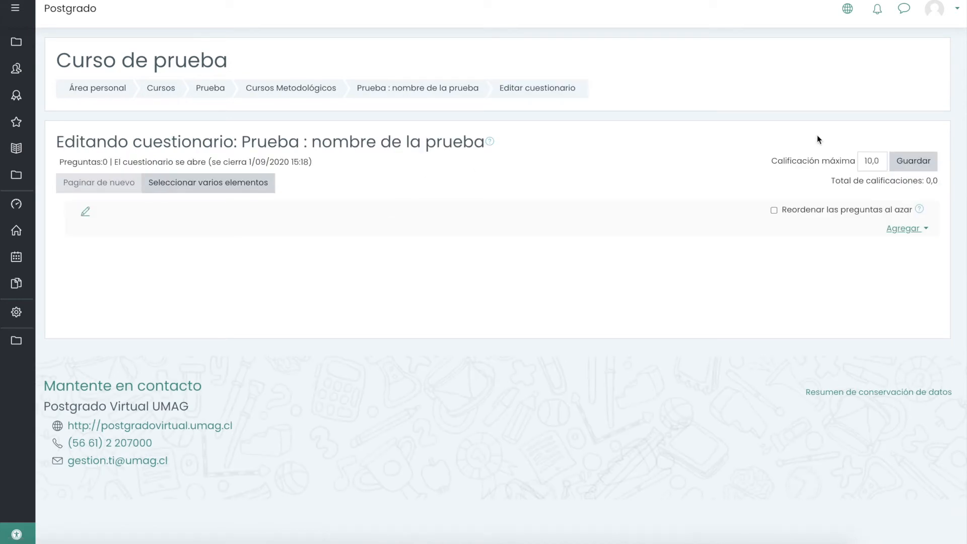
- Set the quiz's maximum grade to 32 and save it
drag(881, 162, 860, 162)
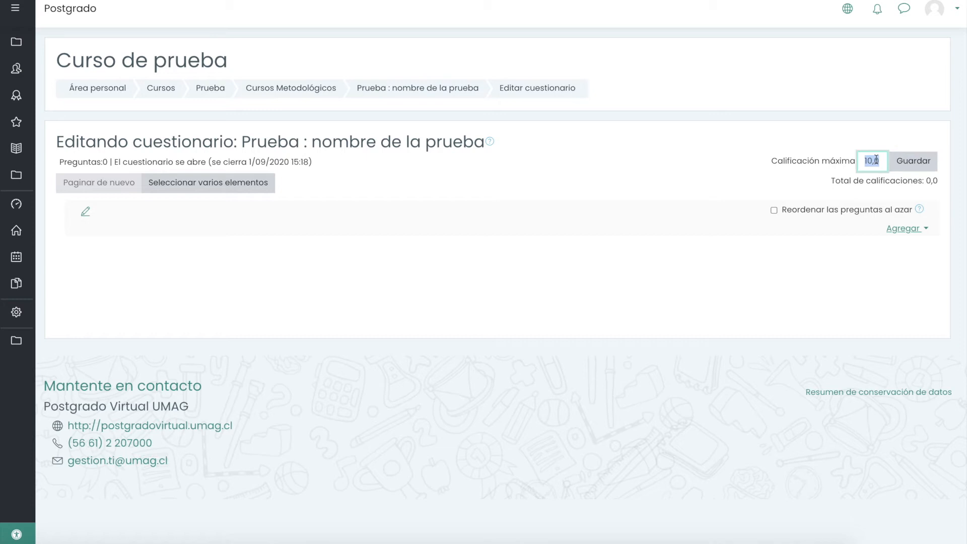
text(32)
key(BackSpace)
text(2)
click(926, 165)
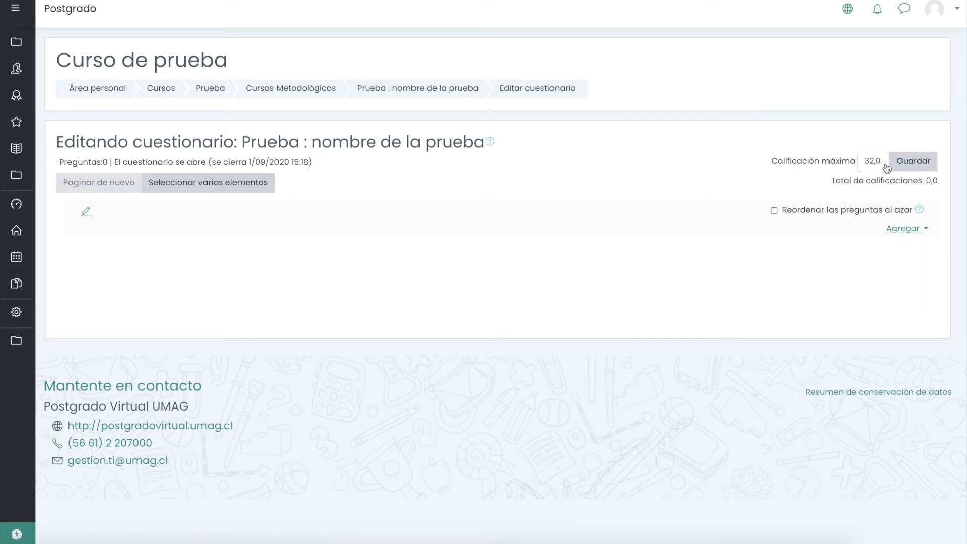
- Add a new question of the type Opción múltiple to the quiz
click(906, 229)
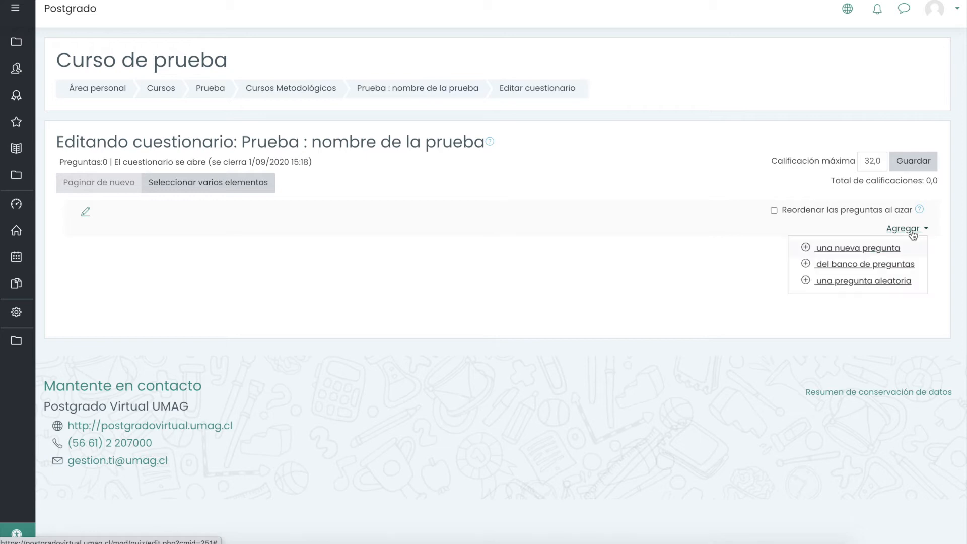
click(862, 252)
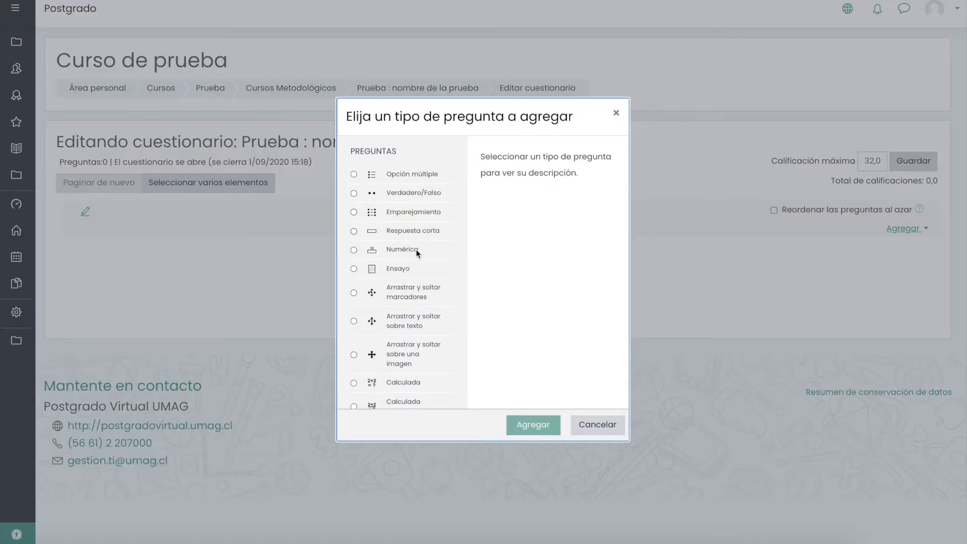
scroll(416, 249, down, 5)
scroll(416, 249, up, 5)
click(353, 173)
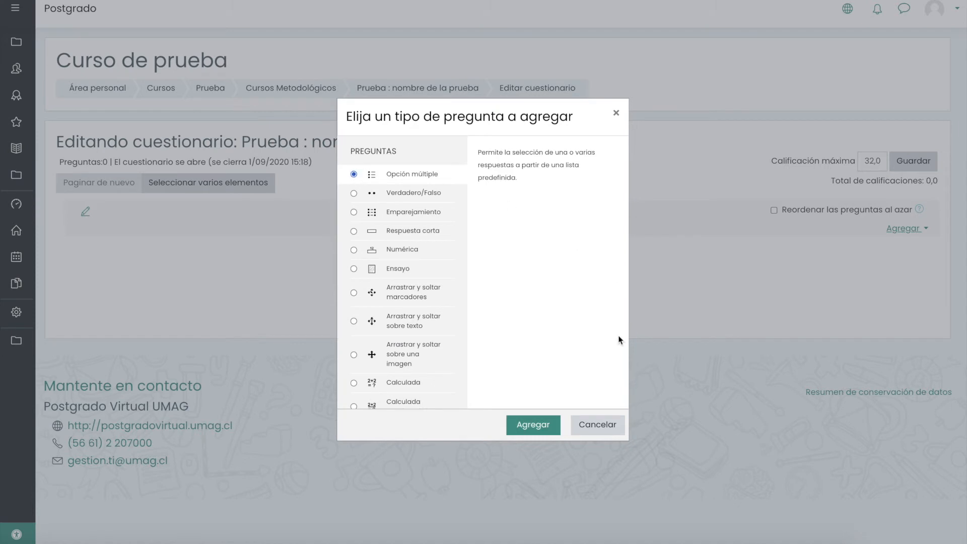
click(537, 426)
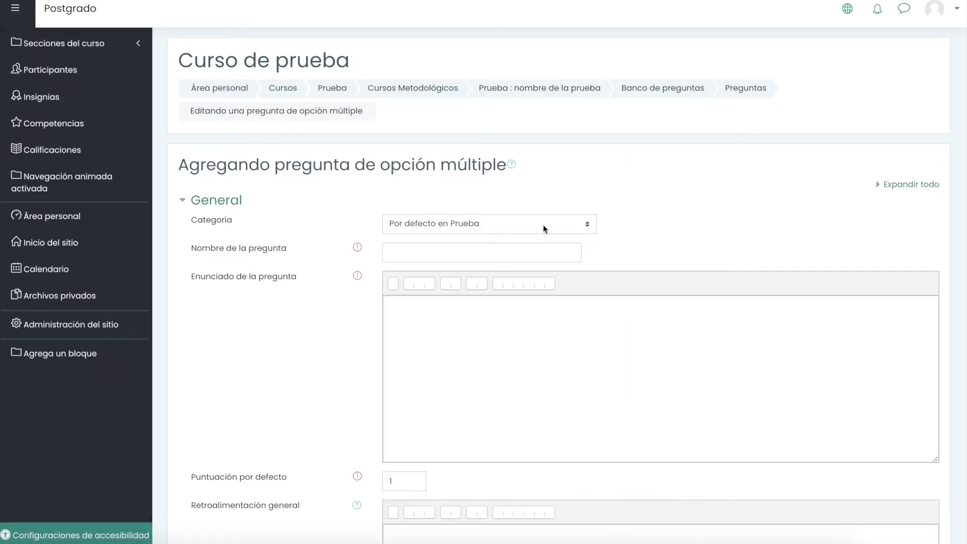
- Name the question "Pregunta 1" and enter "enunciado de la pregunta" as its text
click(521, 255)
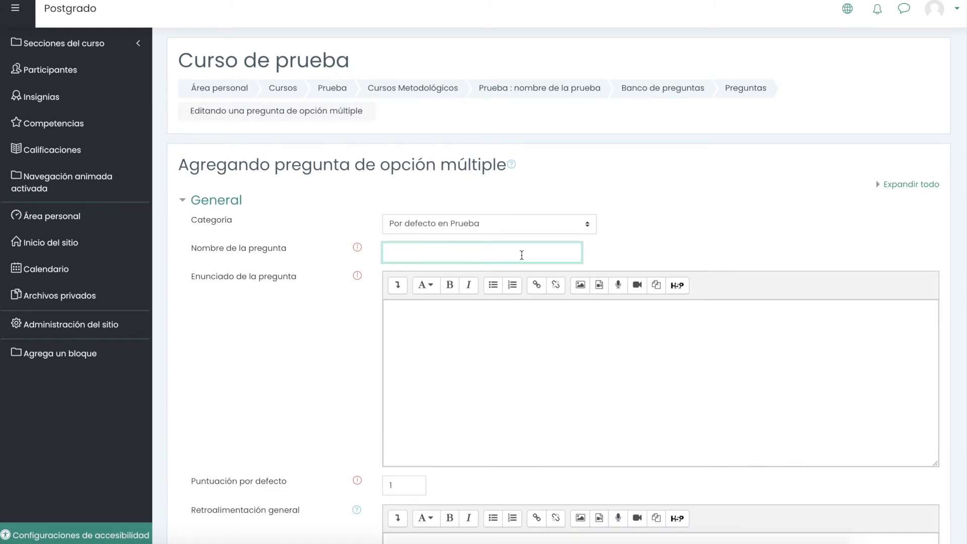
text(Pregunta 1)
click(528, 327)
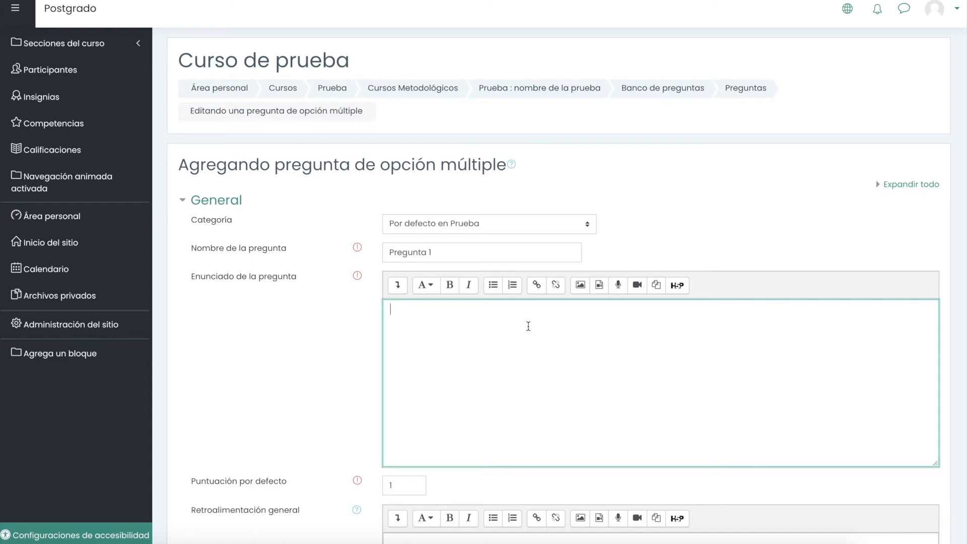
text(enunciado de la pregunta)
- Set the question's default mark to 5
scroll(495, 352, down, 2)
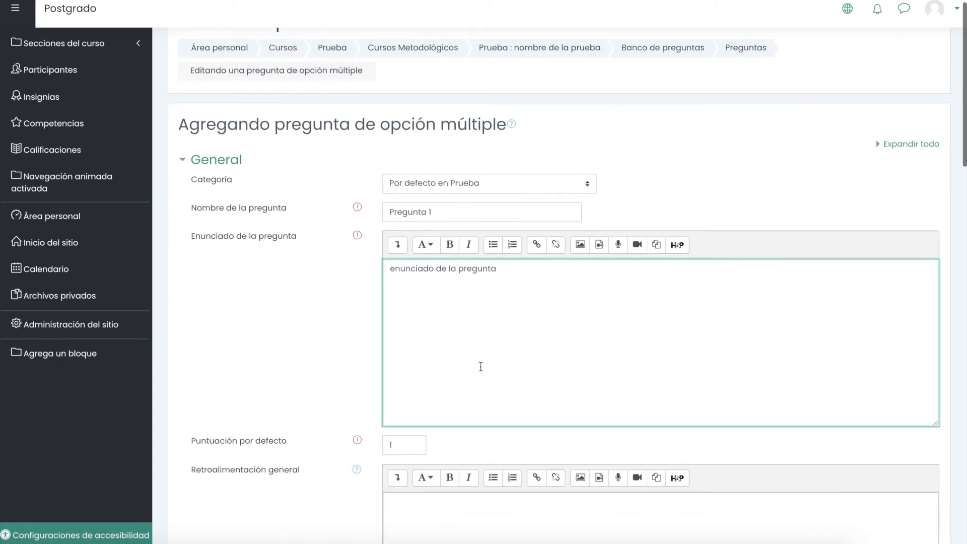
click(392, 383)
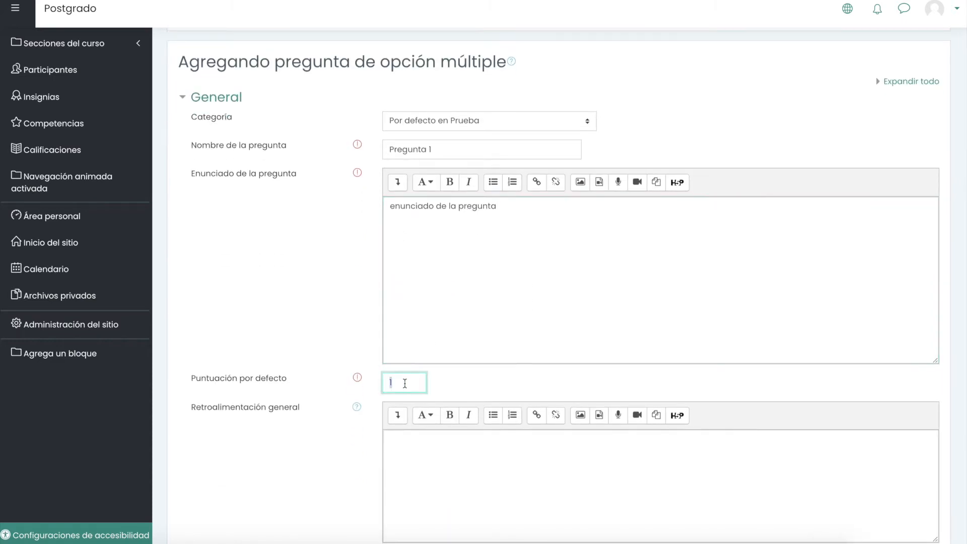
scroll(444, 388, down, 2)
scroll(444, 389, down, 1)
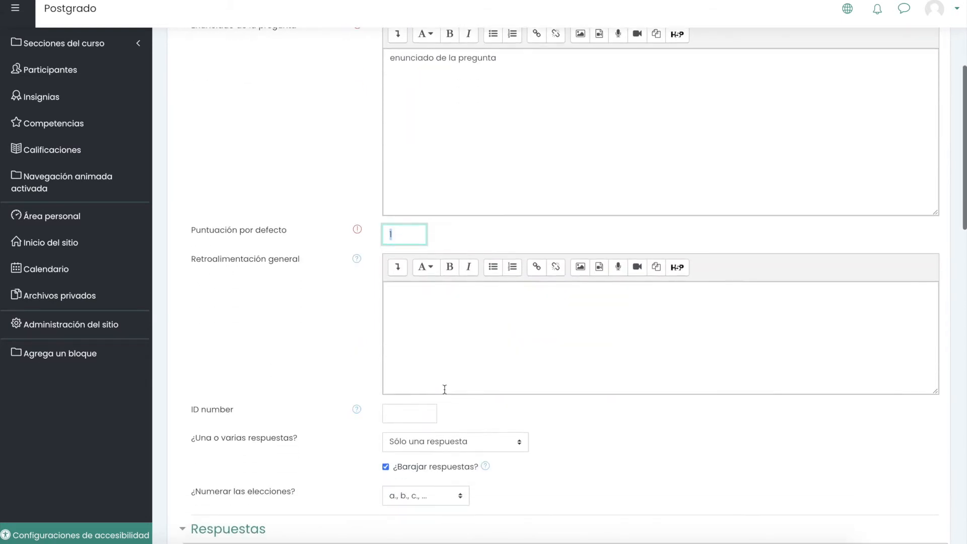
text(5)
click(492, 359)
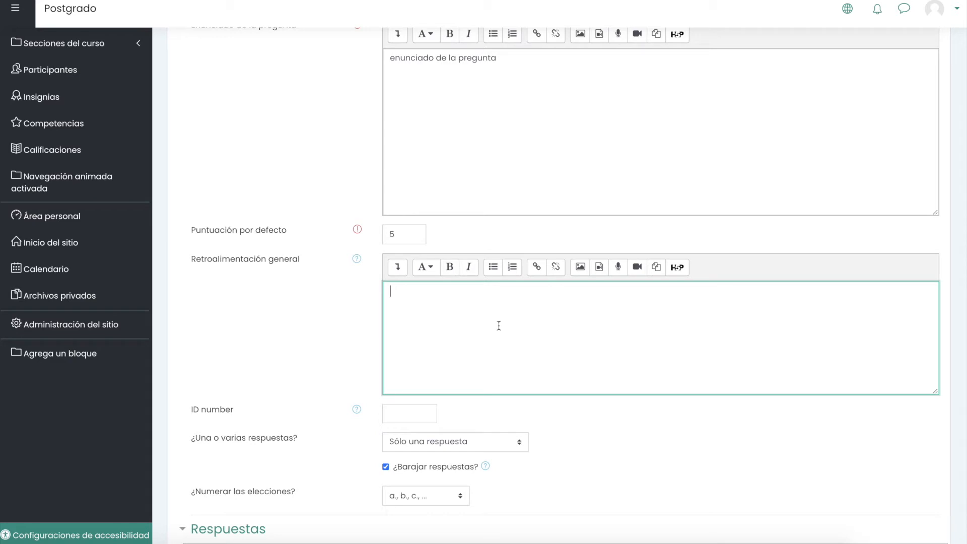
- Examine the options for allowing one or several answers and for numbering the choices, keeping the current selections
scroll(436, 441, down, 1)
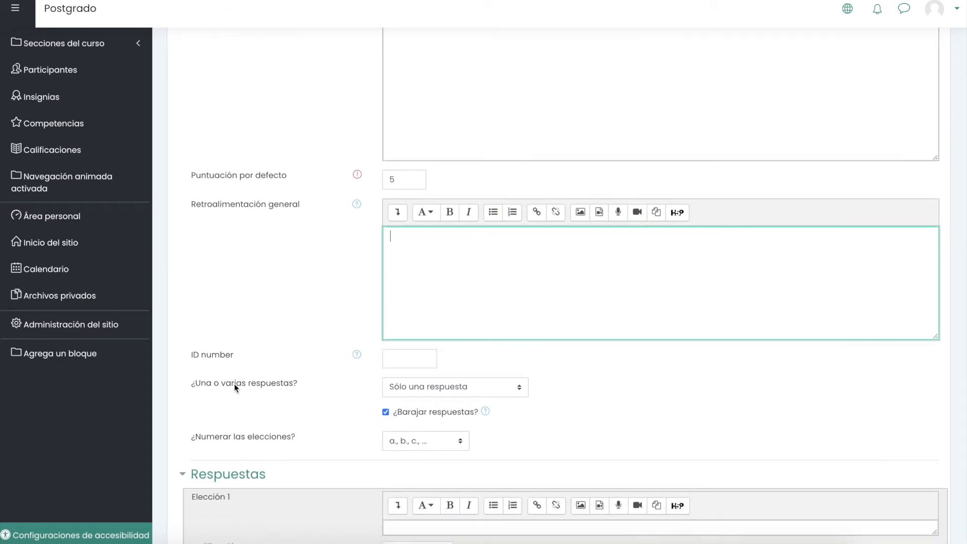
click(465, 388)
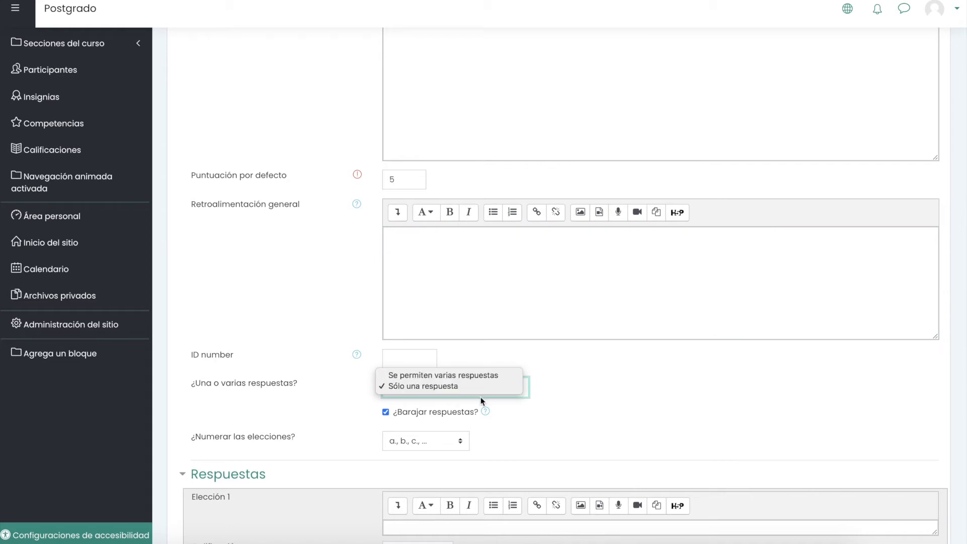
click(556, 395)
scroll(446, 422, down, 1)
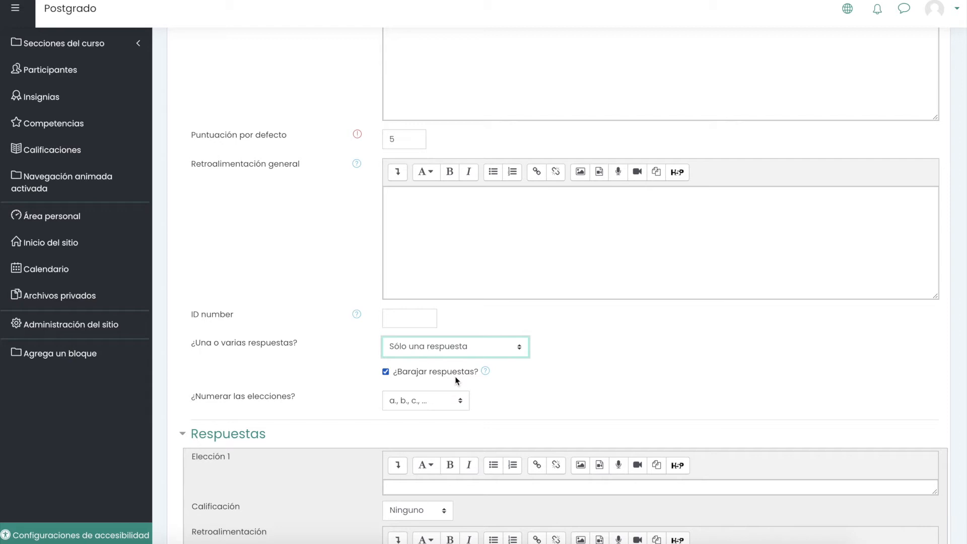
scroll(416, 398, down, 3)
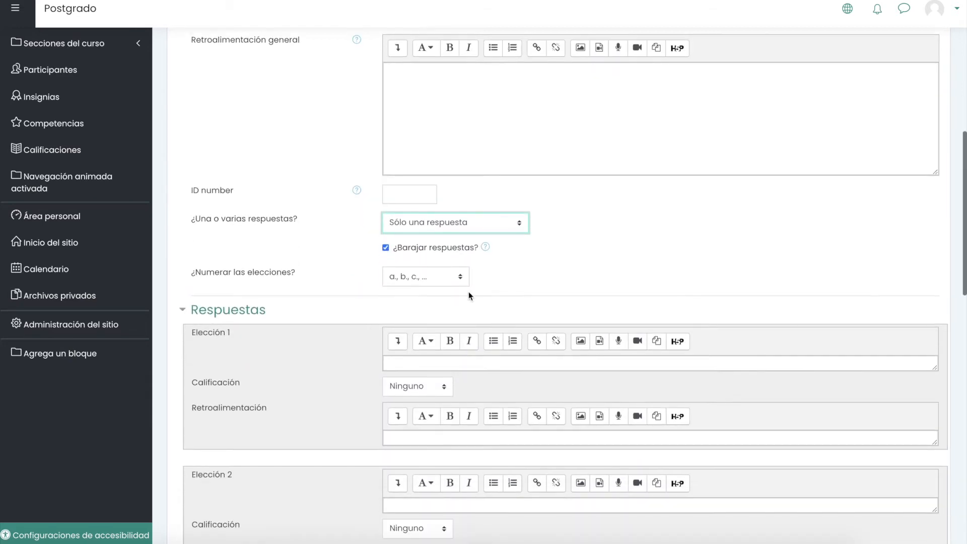
click(458, 278)
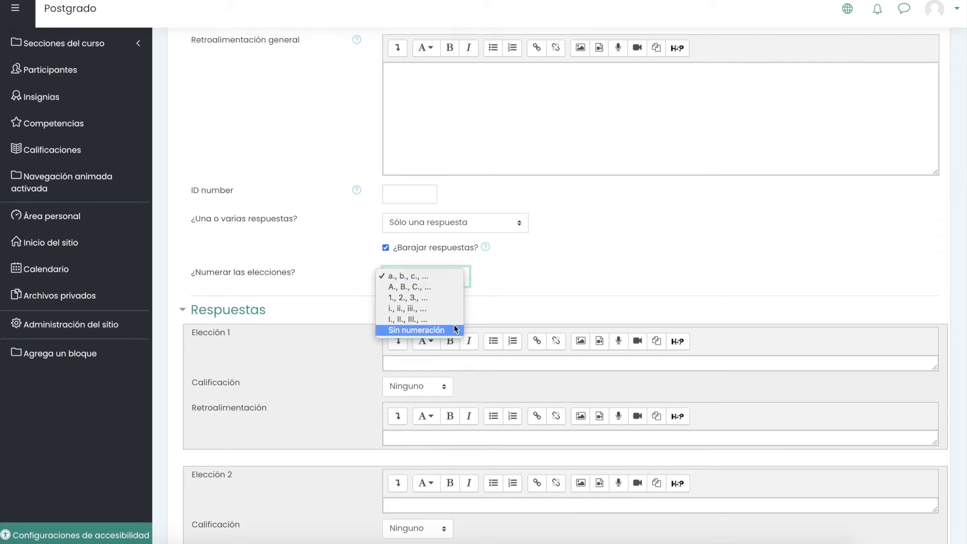
click(522, 262)
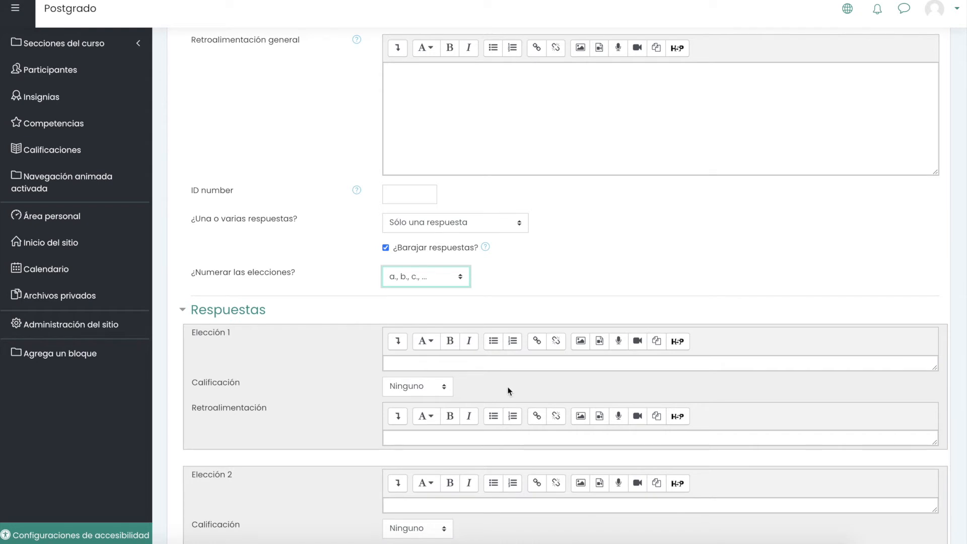
- Enter "respuesta 1" as the text of Elección 1
scroll(507, 388, down, 2)
click(445, 285)
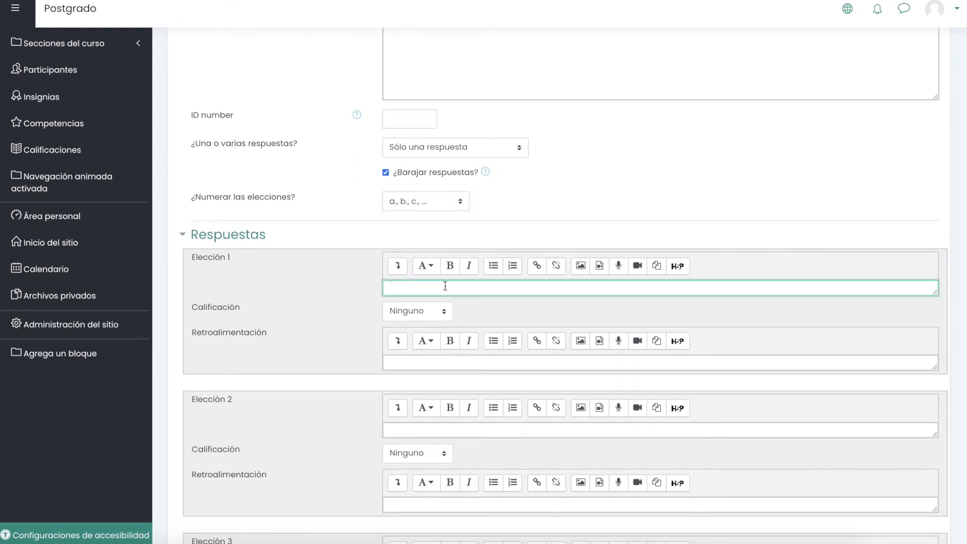
text(respuesta 1)
- Try a 100% grade on Elección 1 and set it back to Ninguno
click(423, 312)
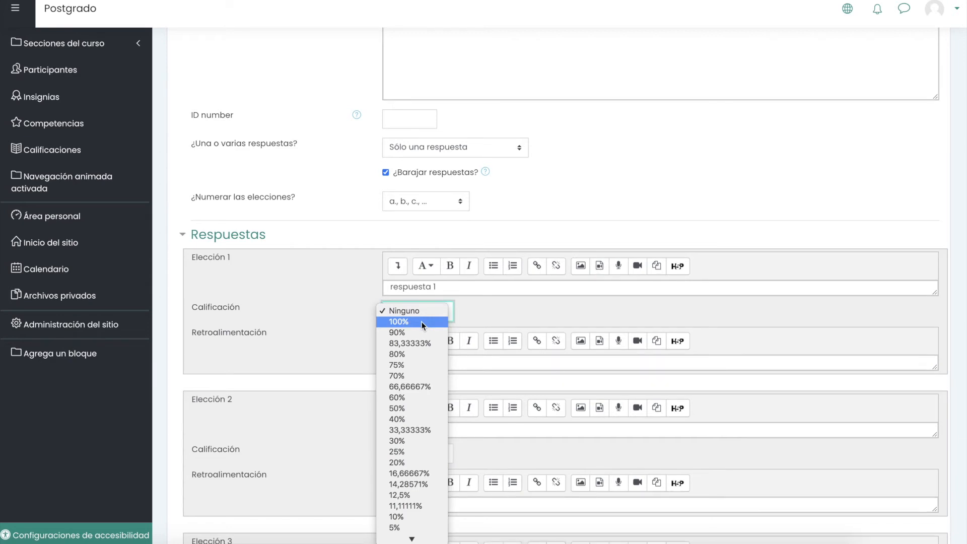
click(422, 322)
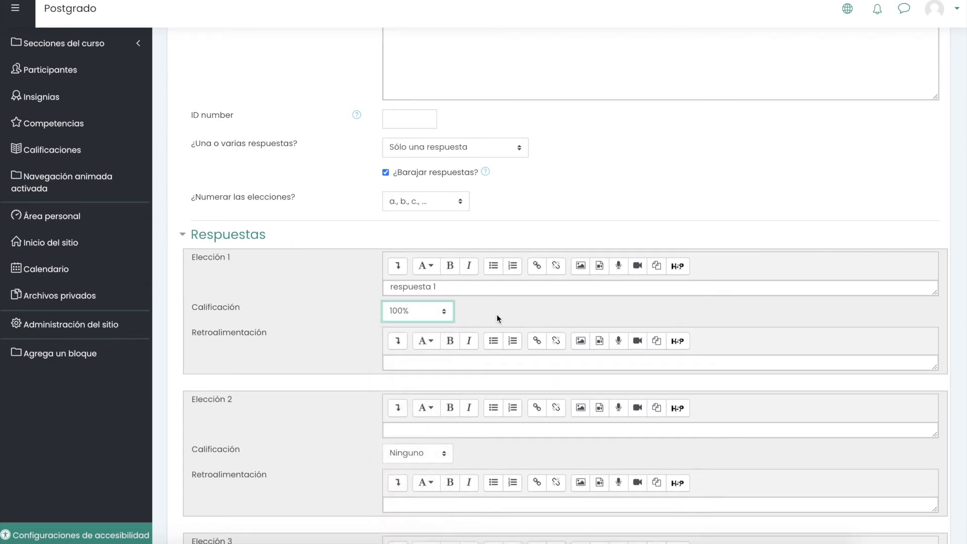
click(446, 311)
click(441, 300)
click(396, 360)
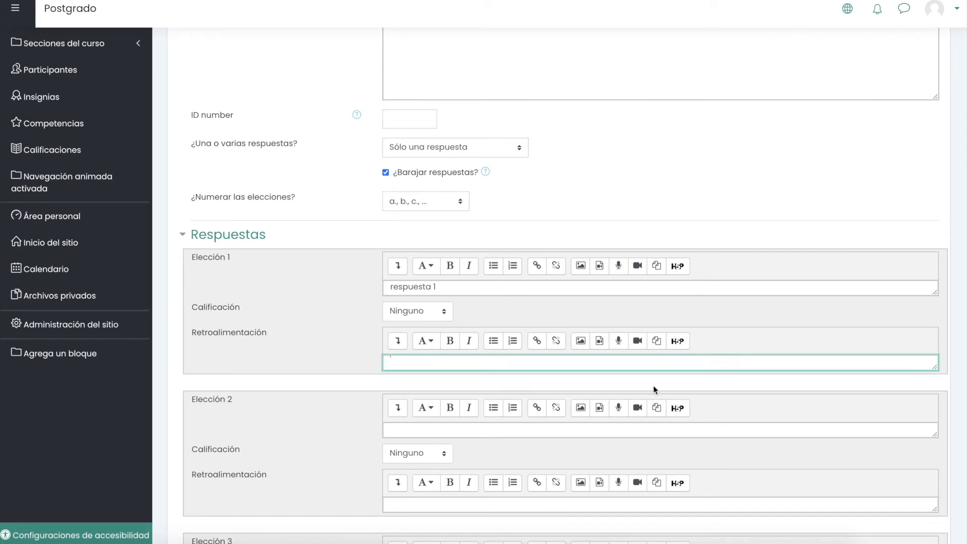
- Enter "Respuesta 2" as the text of Elección 2
scroll(650, 385, down, 1)
click(438, 393)
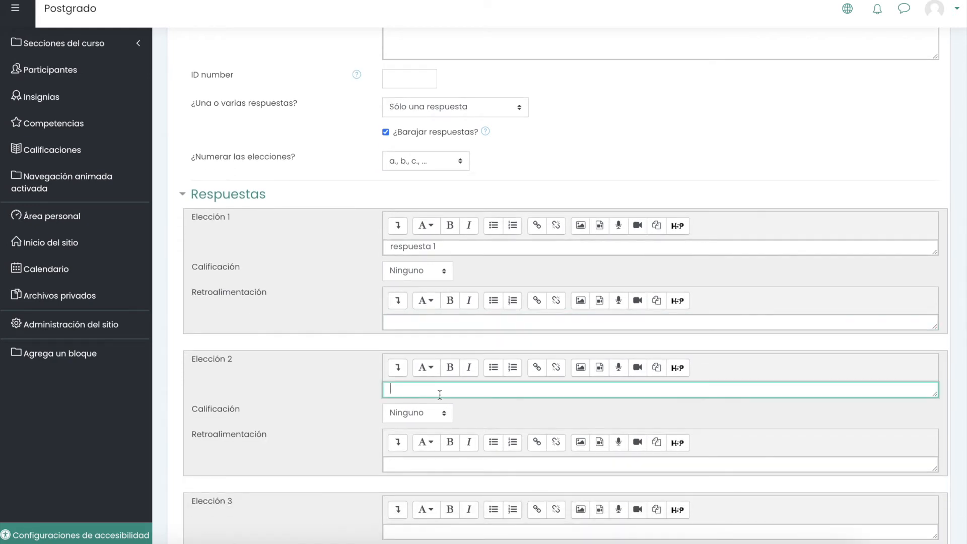
text(Respuesta 2)
key(Return)
scroll(446, 401, up, 2)
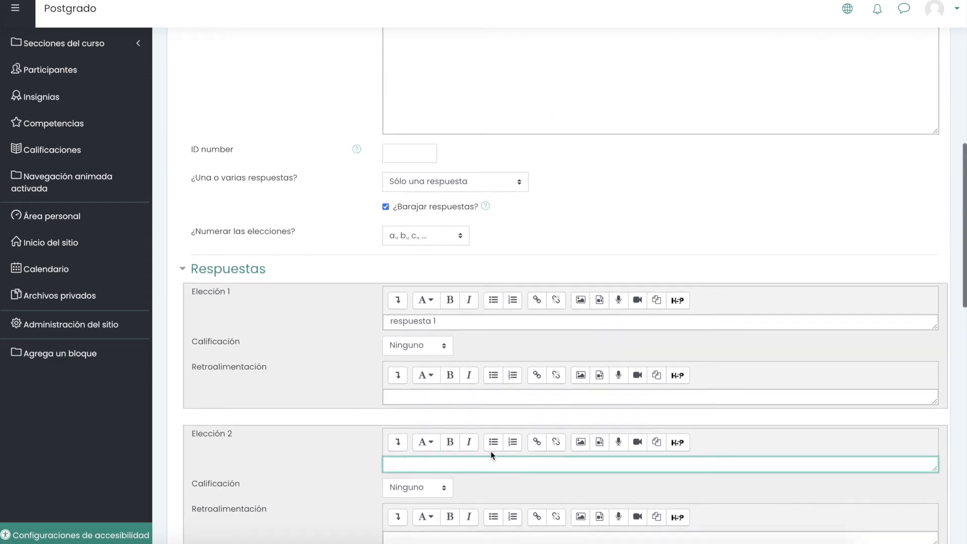
- Enter "respuesta 3" as the text of Elección 3 and "respuesta 4" as the text of Elección 4
scroll(285, 421, down, 8)
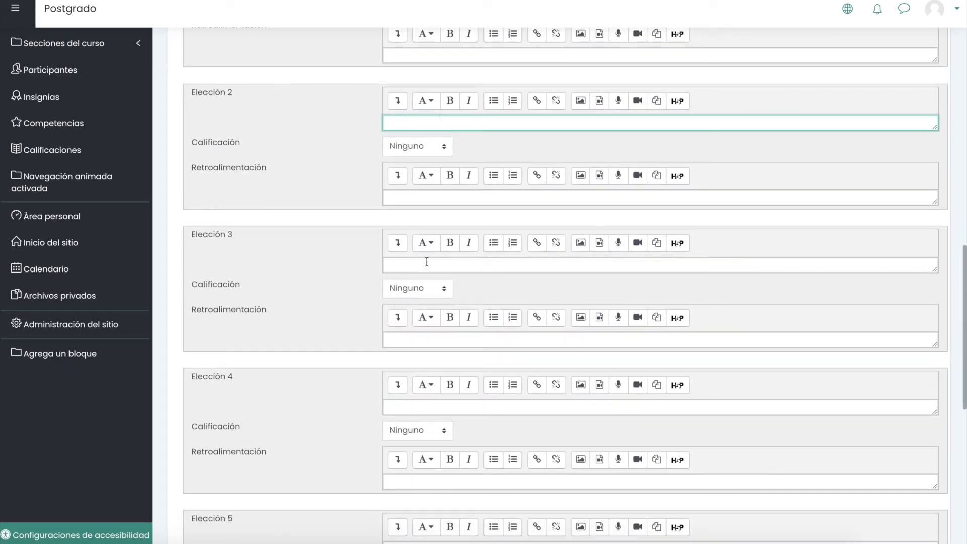
click(432, 260)
text(respuest)
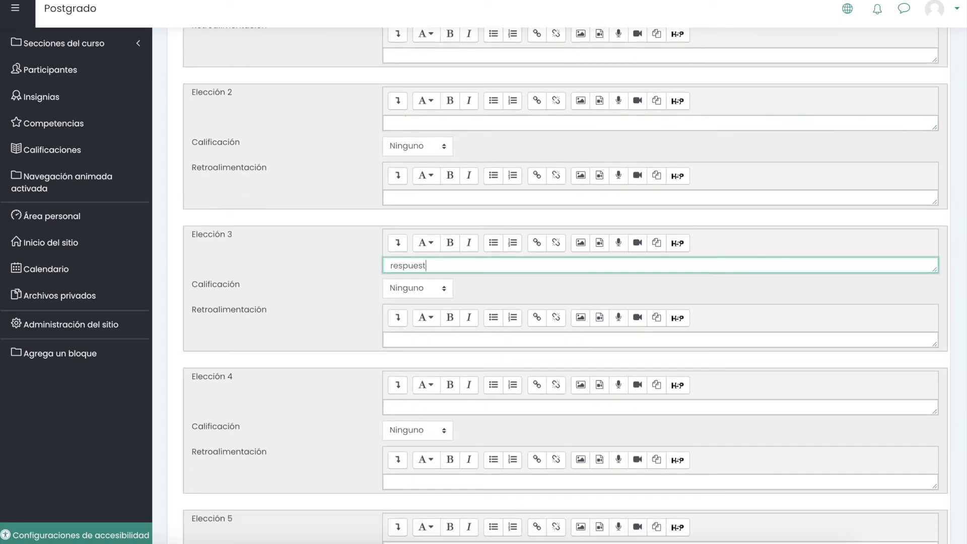
text(a 3)
click(400, 408)
text(respuesta 4)
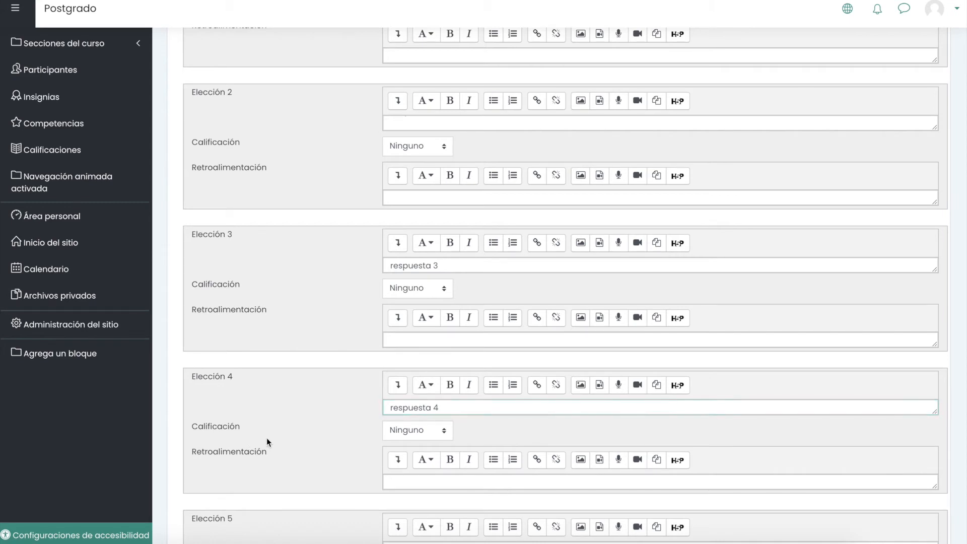
- Mark Elección 4 as the correct answer with a grade of 100%
scroll(267, 436, down, 2)
click(419, 328)
click(421, 339)
- Try splitting the grade between two answers, with 50% for Elección 4 and 50% for Elección 3
scroll(378, 328, up, 7)
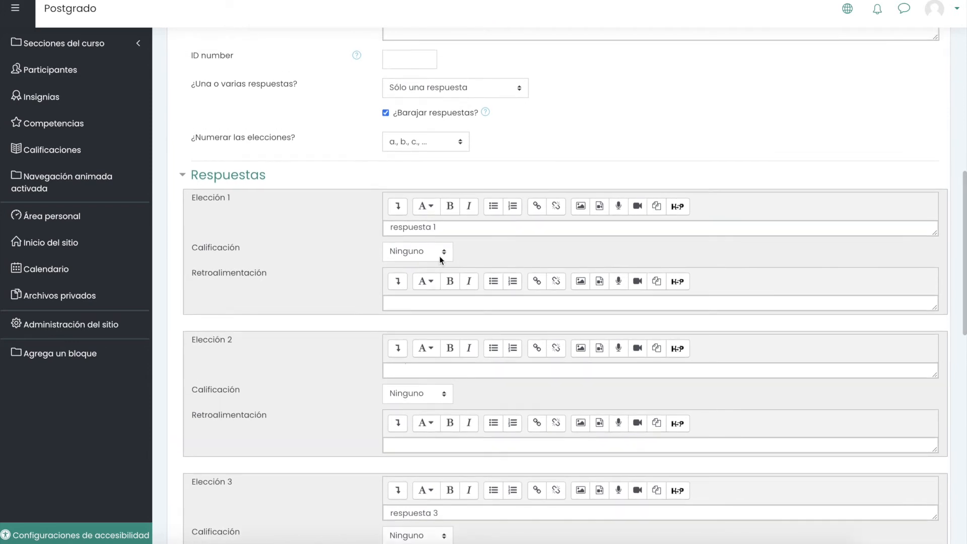
scroll(453, 393, down, 5)
click(443, 402)
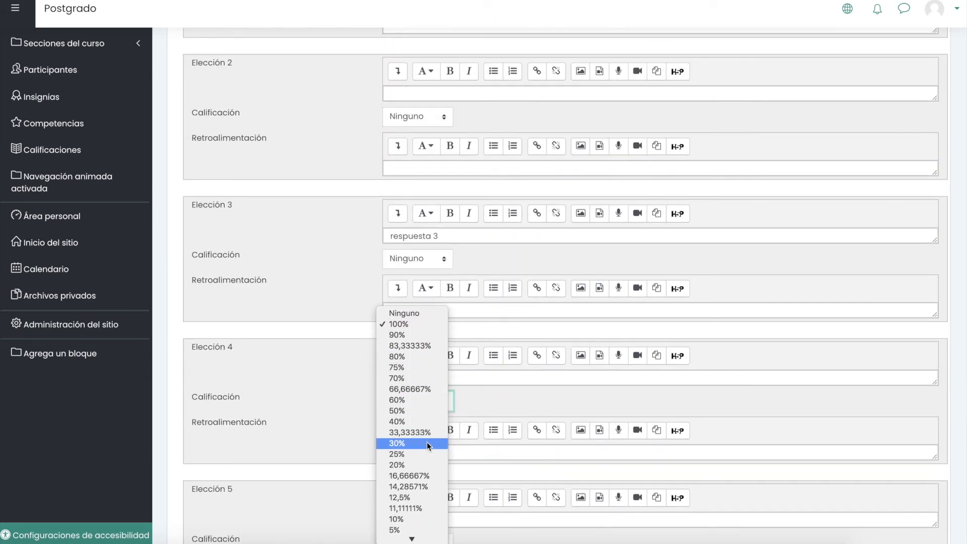
click(425, 410)
click(439, 267)
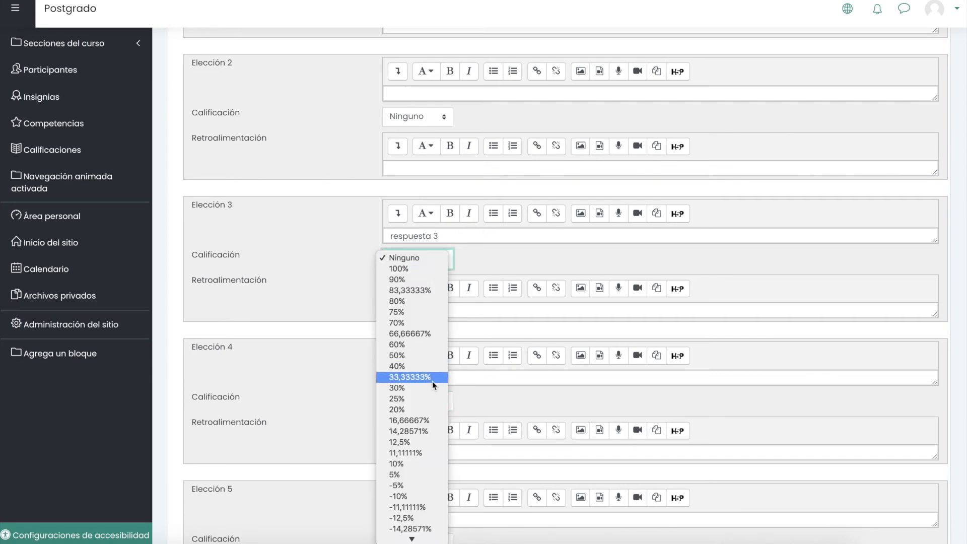
click(402, 356)
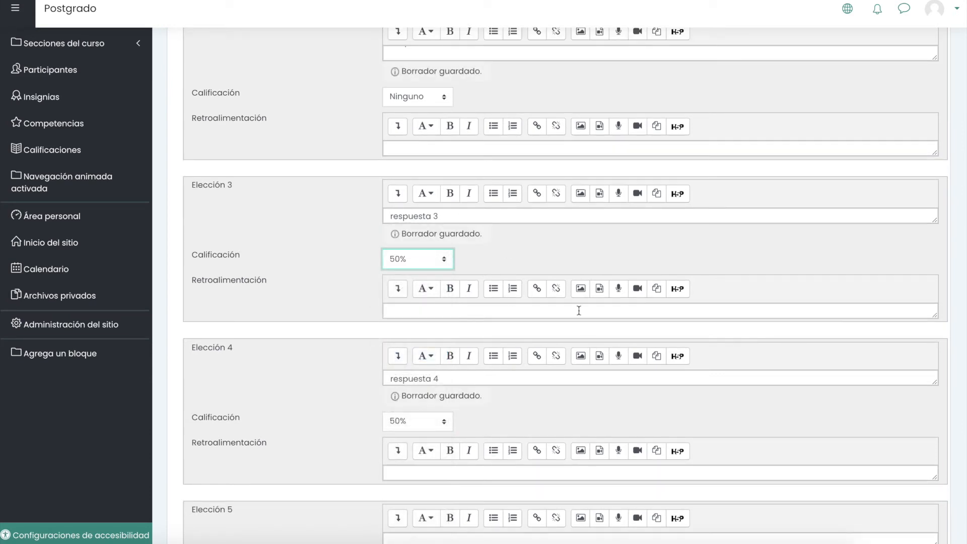
- Reset the grade of Elección 3 to Ninguno and give Elección 4 the full 100%
click(431, 258)
click(400, 161)
click(432, 427)
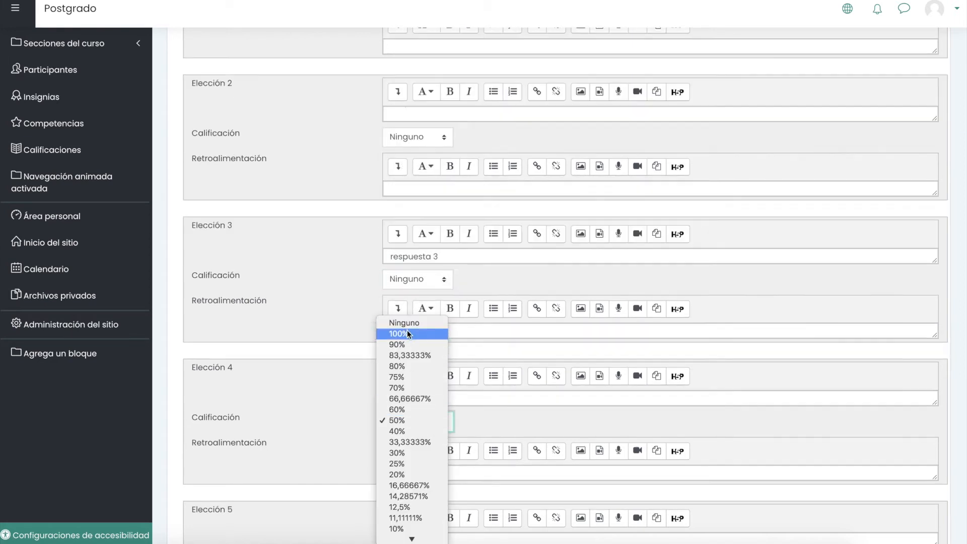
click(407, 330)
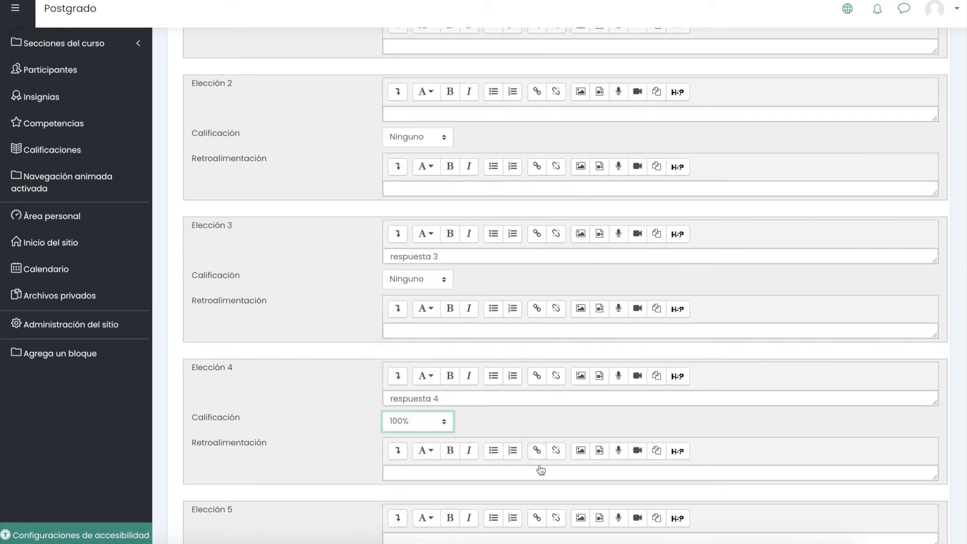
- Save the multiple-choice question with its four answers to the quiz
scroll(330, 424, down, 1)
scroll(329, 425, down, 2)
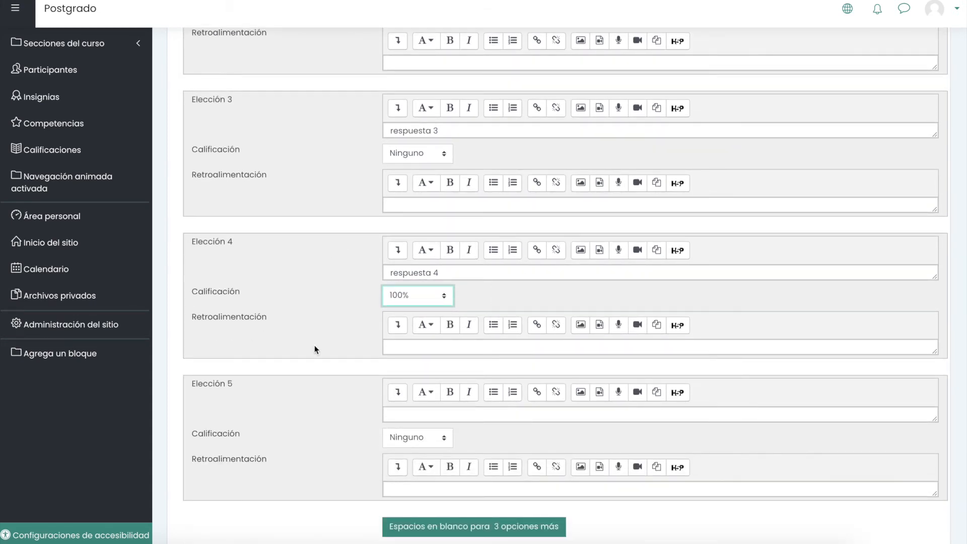
scroll(420, 358, down, 6)
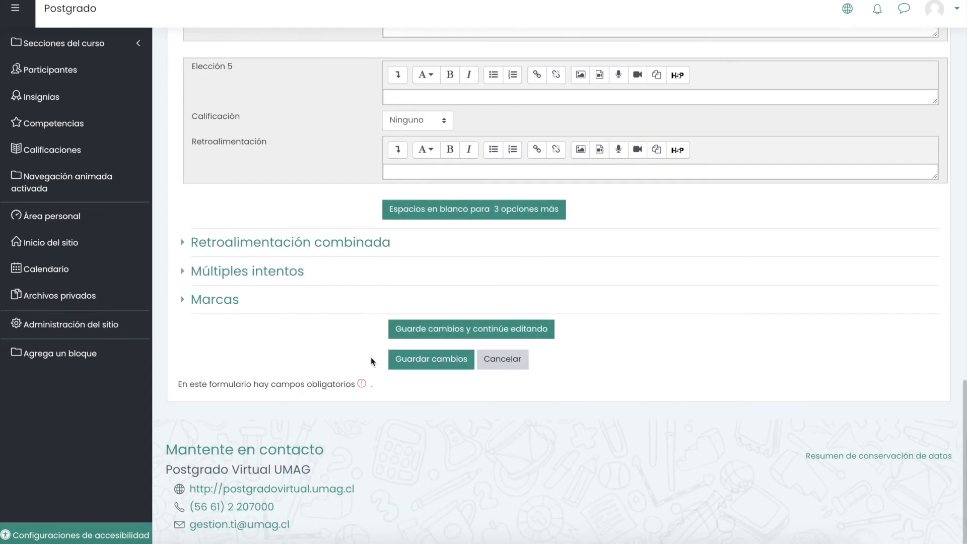
click(416, 369)
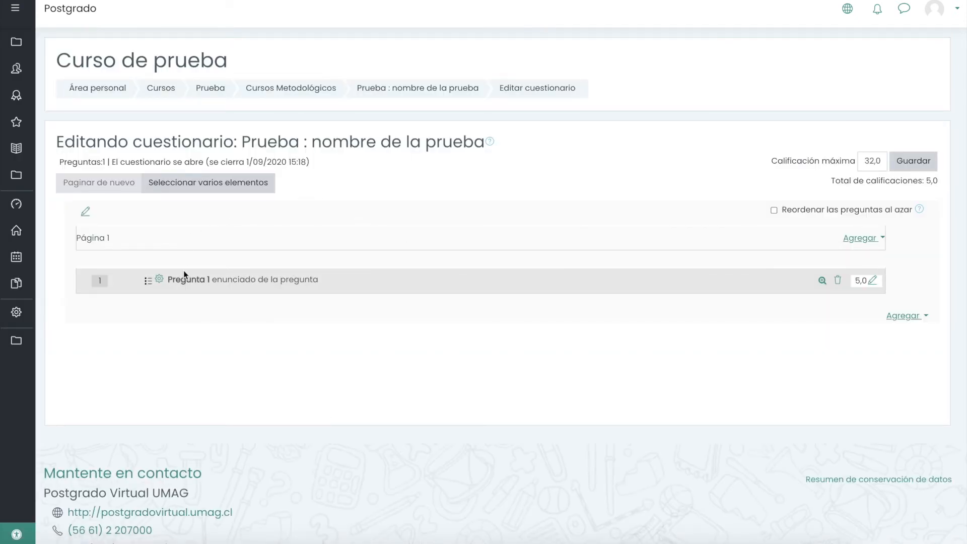
- Preview Pregunta 1 as students see it, checking its statement and answer options, and close the preview
click(821, 281)
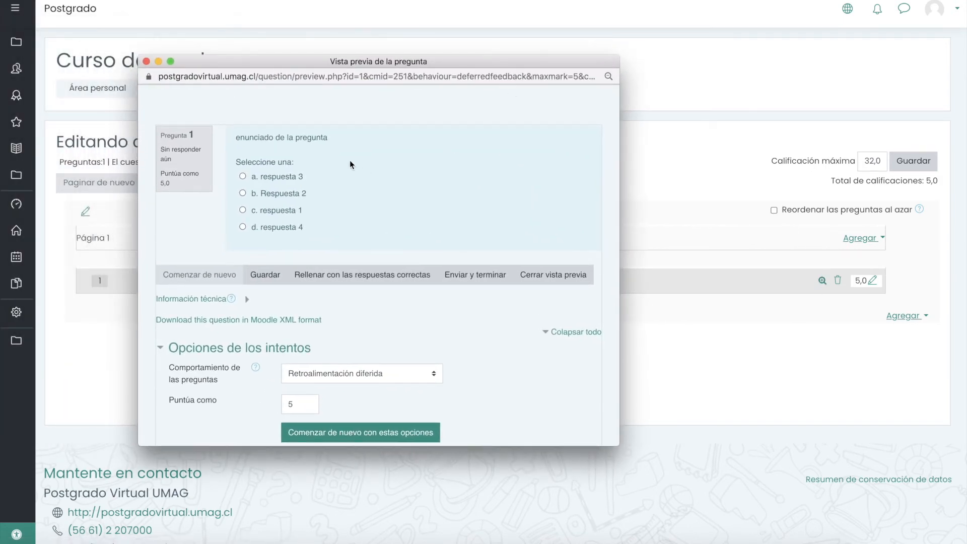
drag(329, 142, 232, 142)
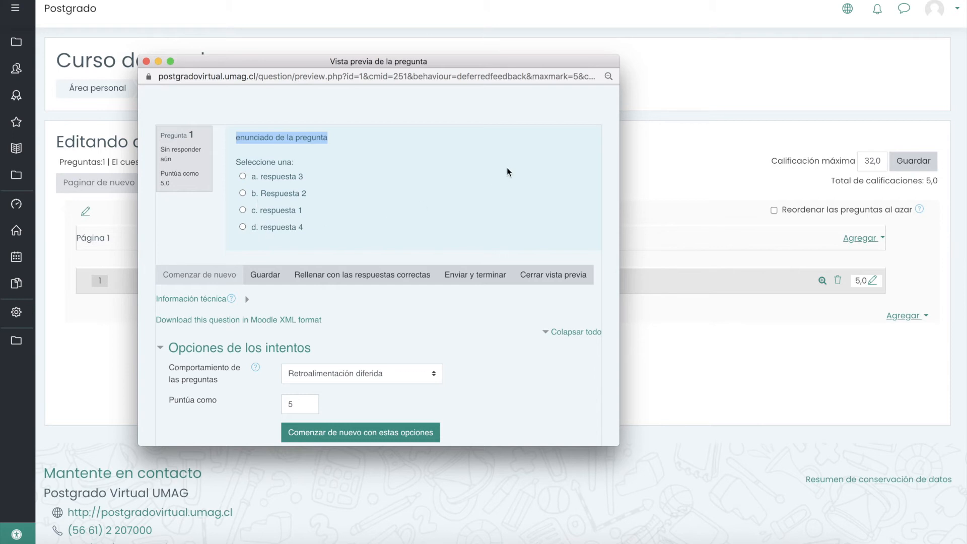
click(146, 61)
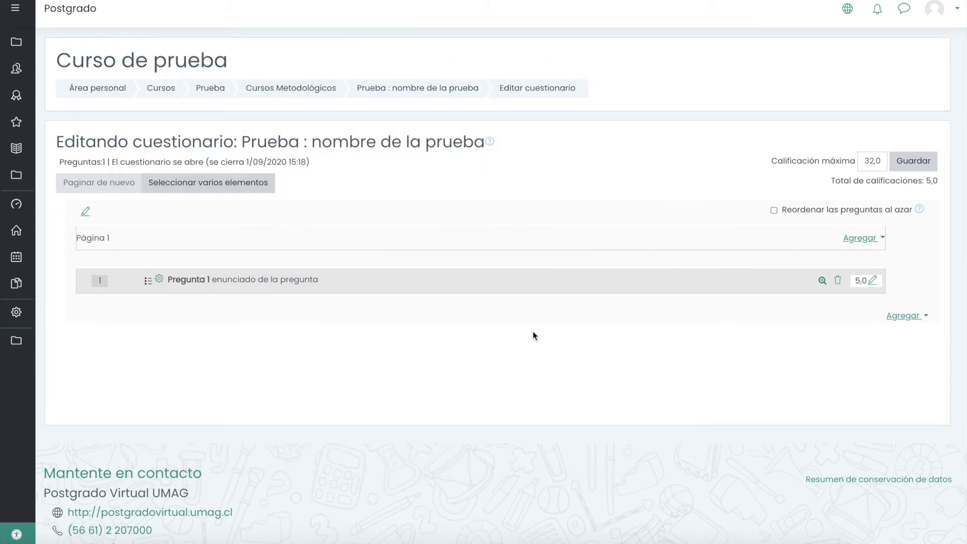
- Start adding a new quiz item of type Descripción at the end of the quiz
click(903, 315)
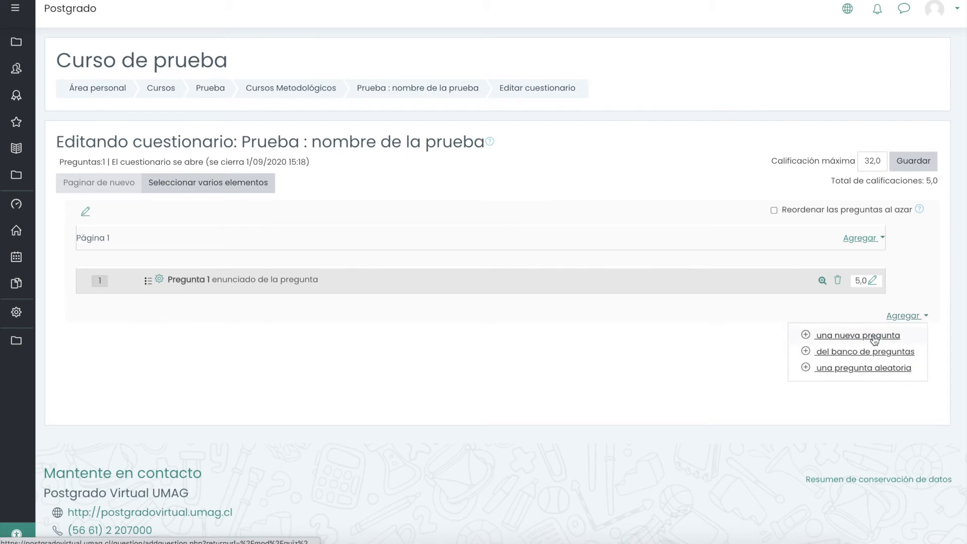
click(874, 336)
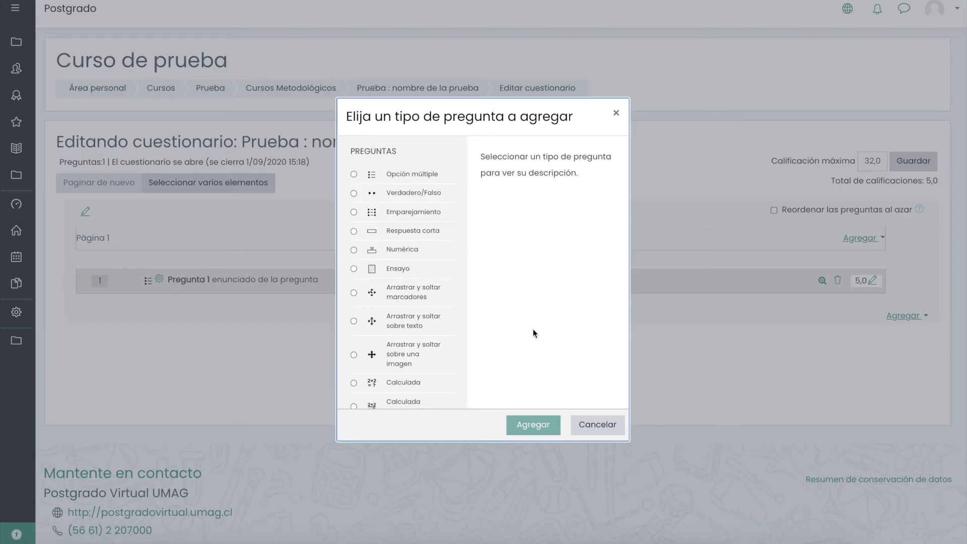
scroll(406, 324, down, 4)
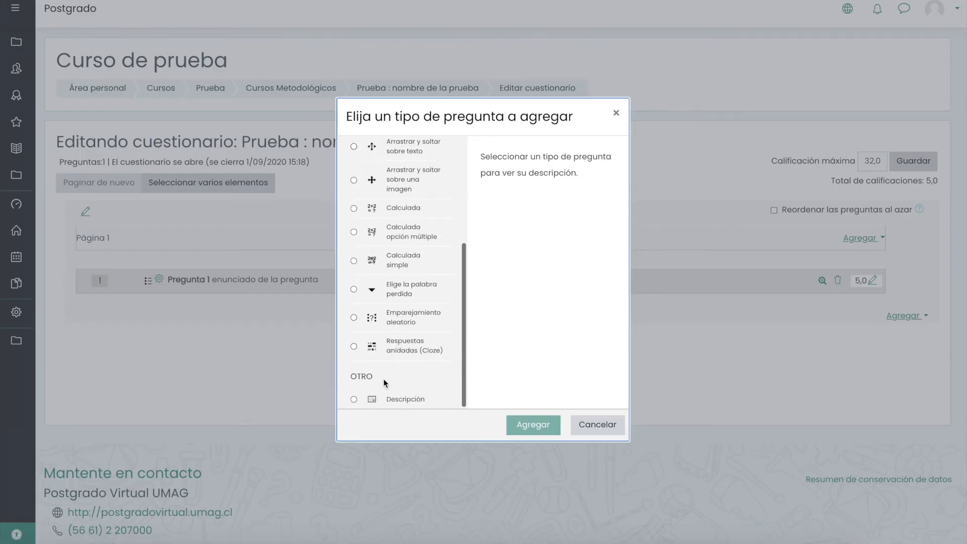
click(353, 399)
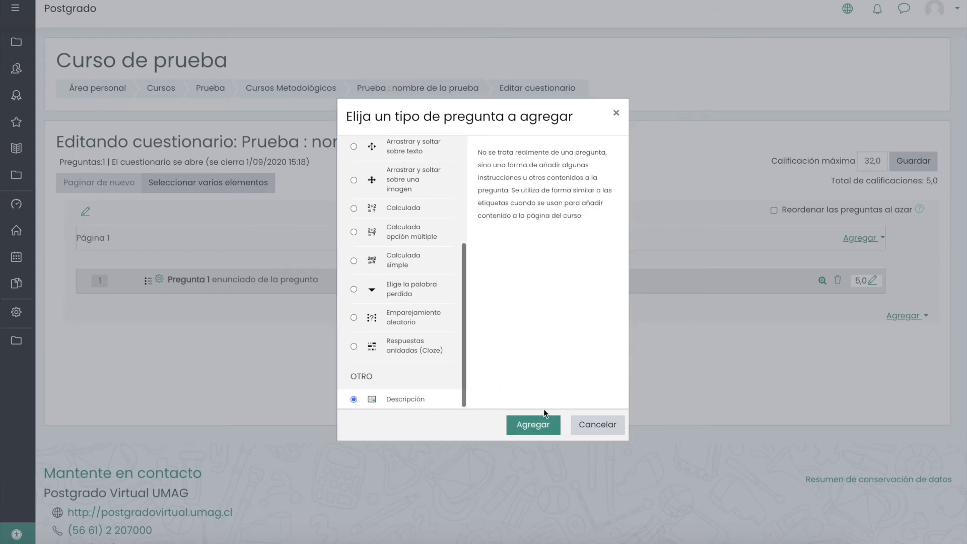
click(530, 423)
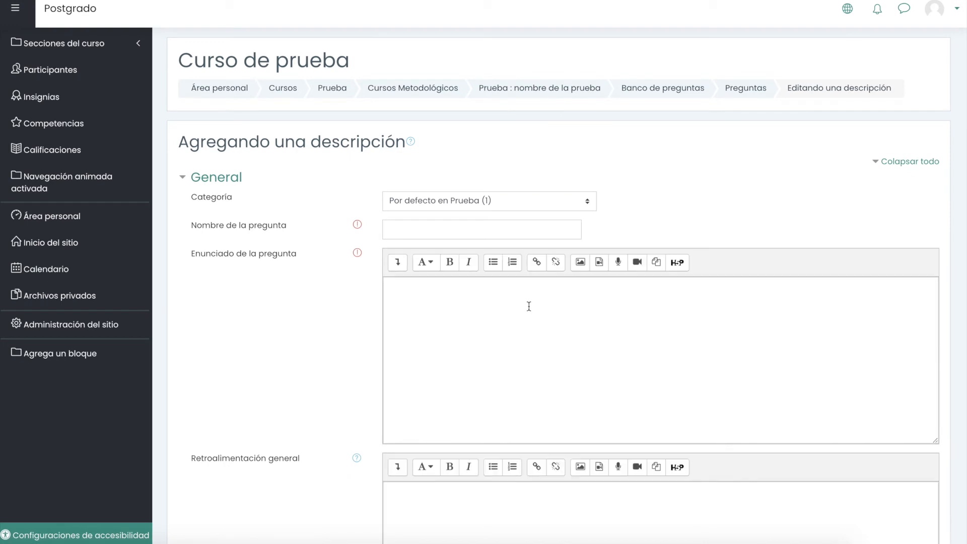
- Name the description item "descripcion"
click(418, 225)
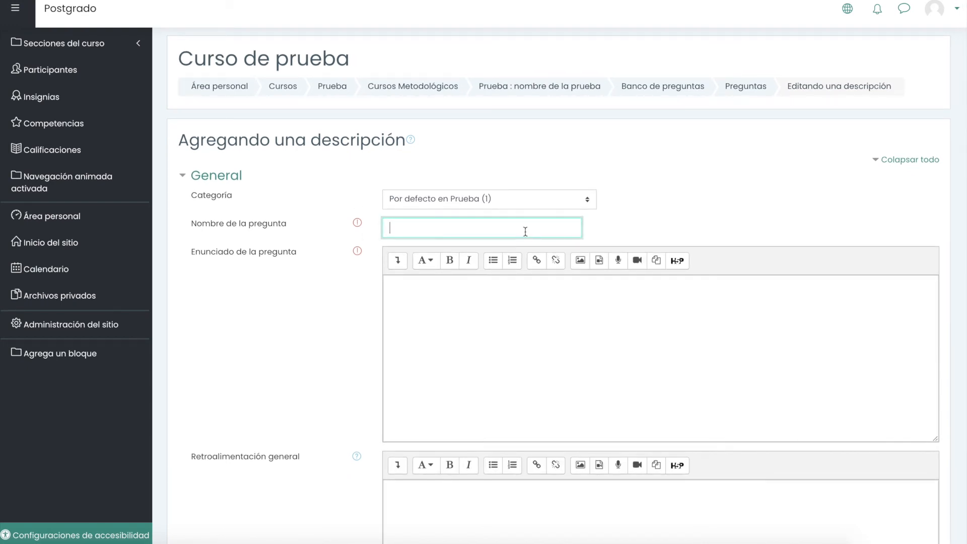
click(507, 293)
scroll(520, 302, down, 3)
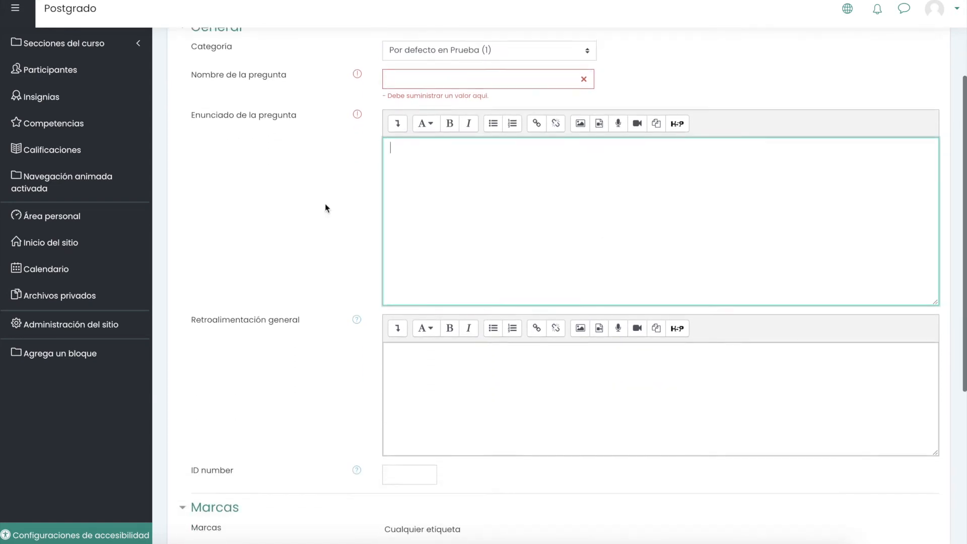
scroll(573, 311, down, 5)
scroll(571, 313, up, 2)
scroll(569, 311, up, 5)
click(422, 194)
text(descripcion)
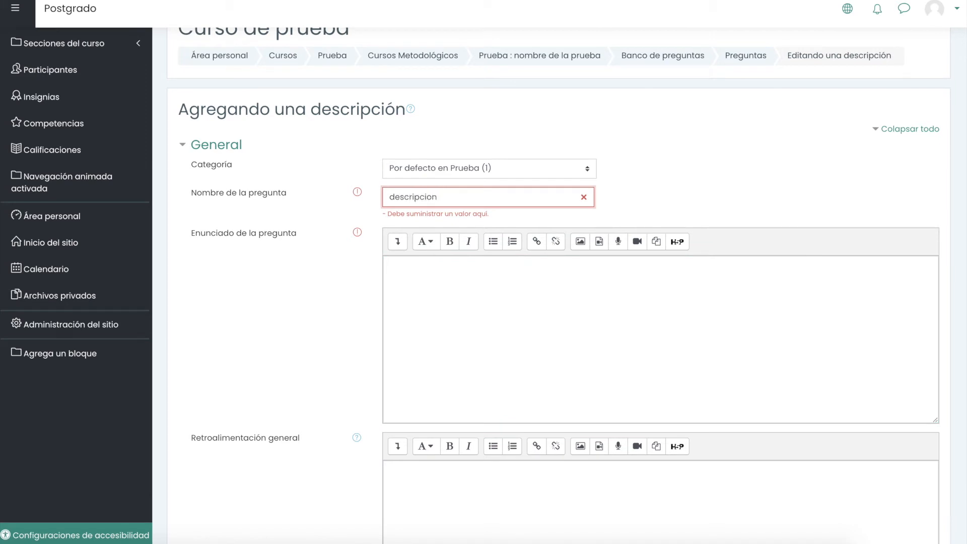
- Enter "Descripción de la prueba o del item" as the description's Enunciado de la pregunta and save the item
click(446, 278)
text(Desc)
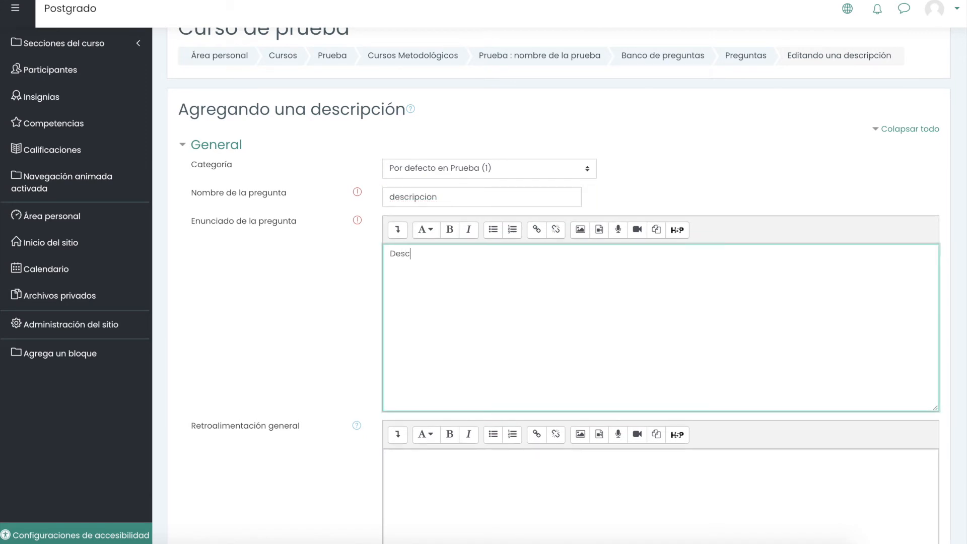
text(ripco)
text(ón de la prube)
key(BackSpace)
key(BackSpace)
key(BackSpace)
text(¡u)
text(ba o del item)
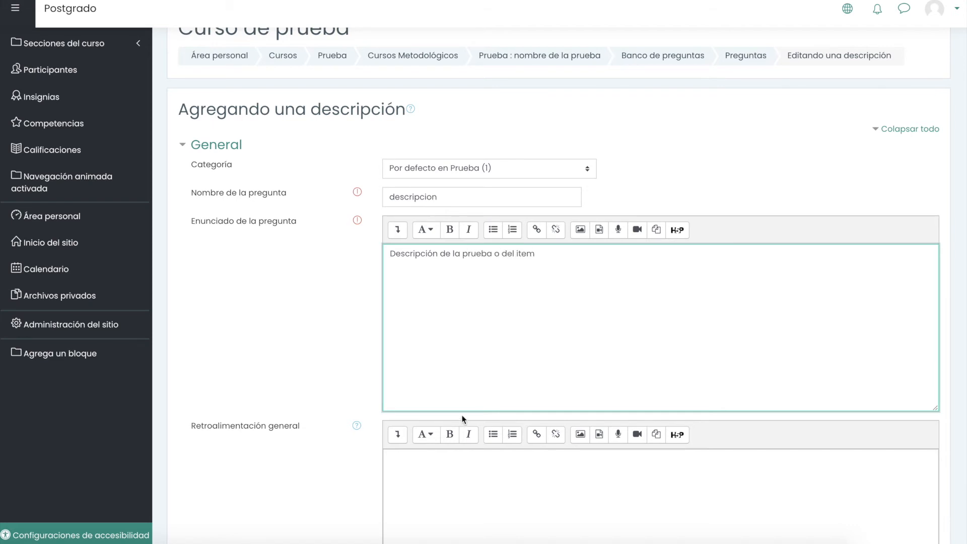
scroll(460, 416, down, 8)
click(445, 357)
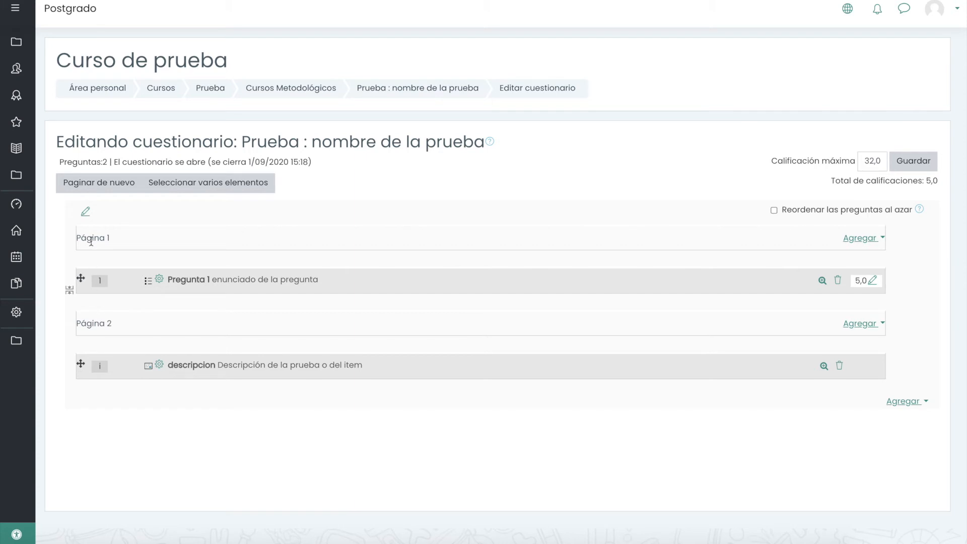
- Move the description above Pregunta 1, try a page break between them, and bring both together on Página 1
drag(80, 364, 82, 277)
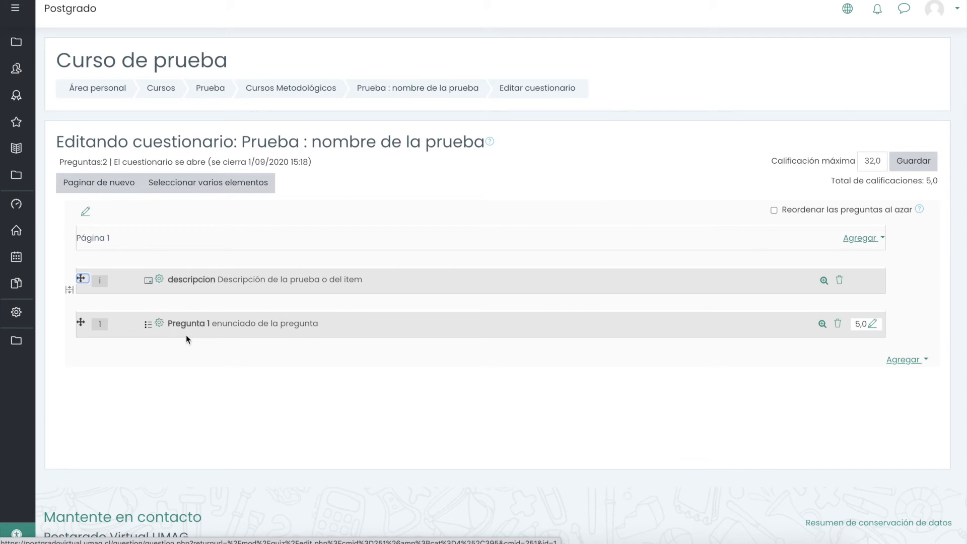
click(70, 292)
drag(80, 364, 87, 298)
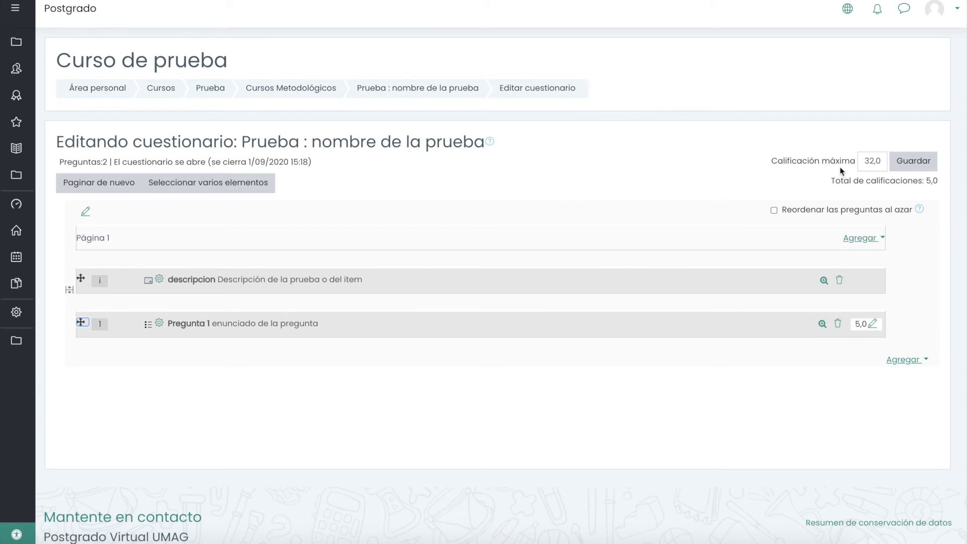
- Start adding a new Verdadero/Falso question at the end of the quiz
drag(829, 180, 934, 176)
click(934, 175)
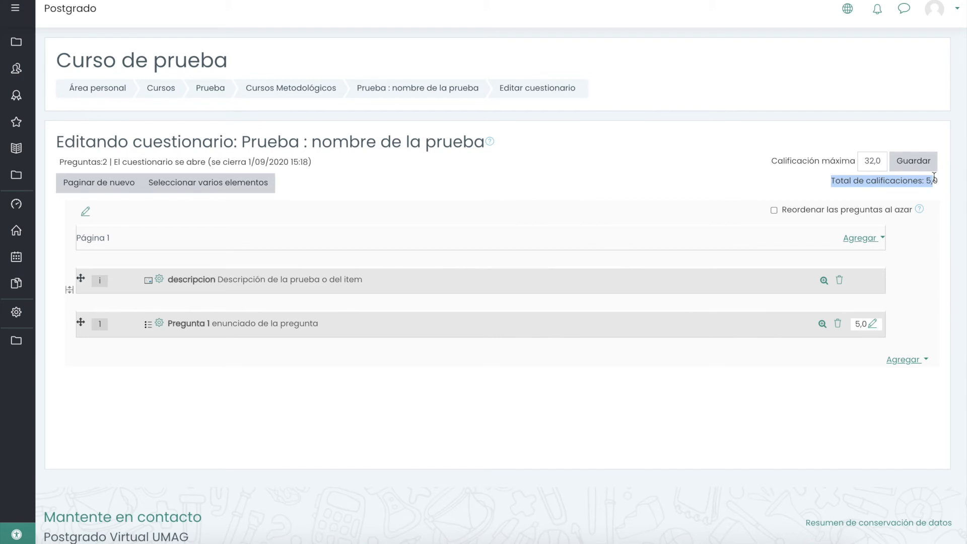
click(912, 369)
click(907, 359)
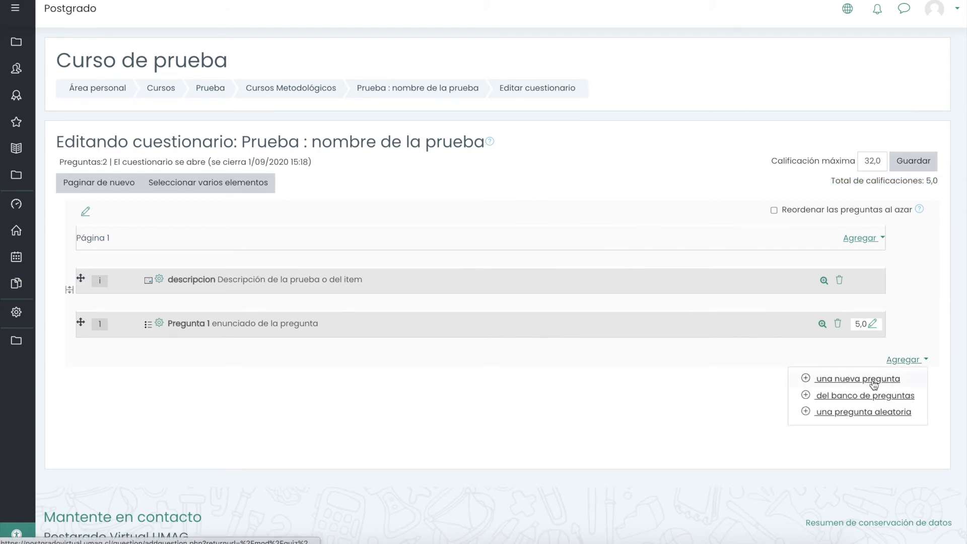
click(874, 380)
click(353, 193)
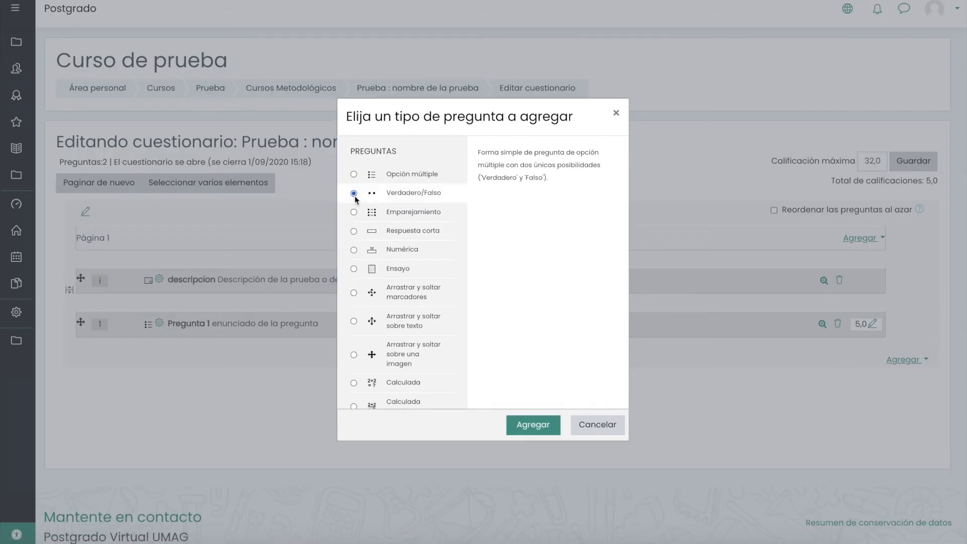
click(538, 422)
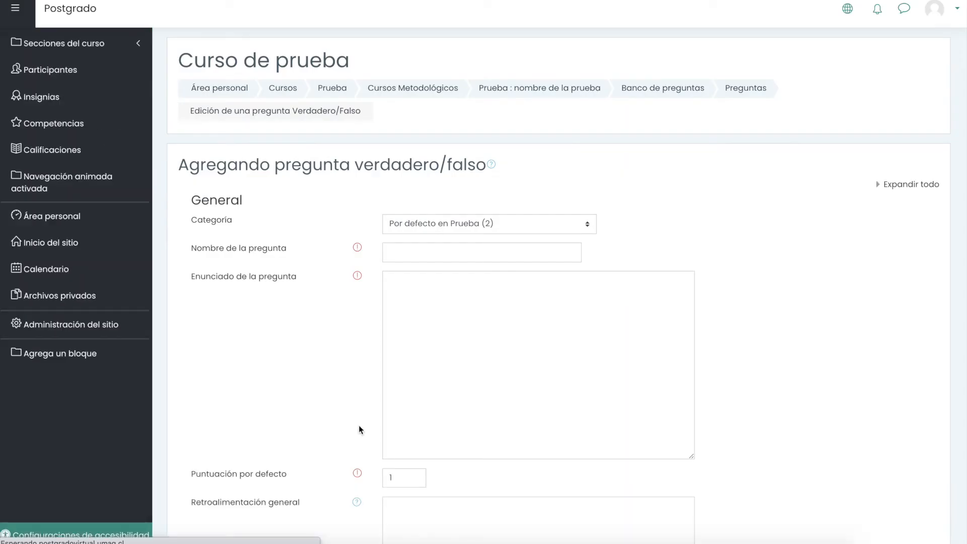
- Name the question "Pregunta 2" and enter "Enunciado de la pregunta ya sea verdadero o falso" as its statement
click(411, 249)
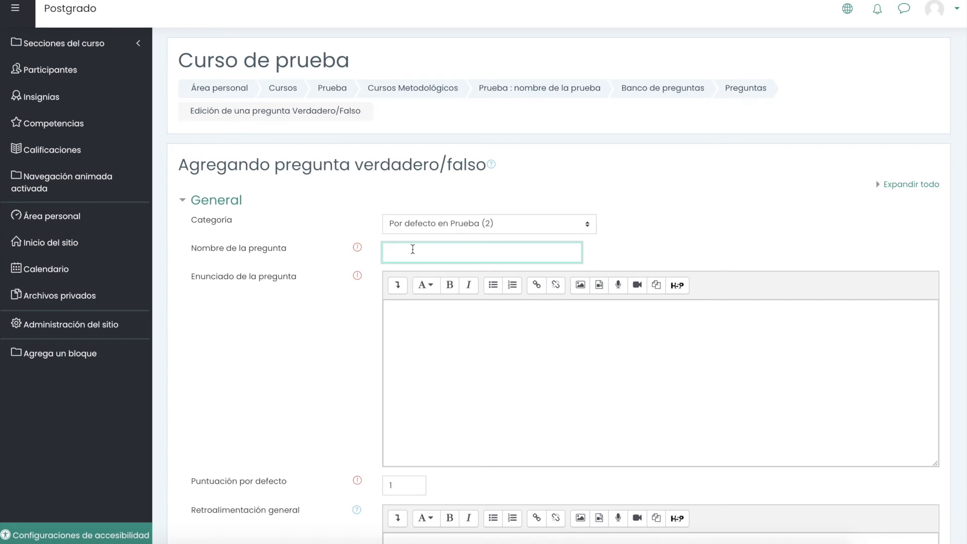
text(Pregunta 2)
click(435, 316)
text(Encuunciado de la)
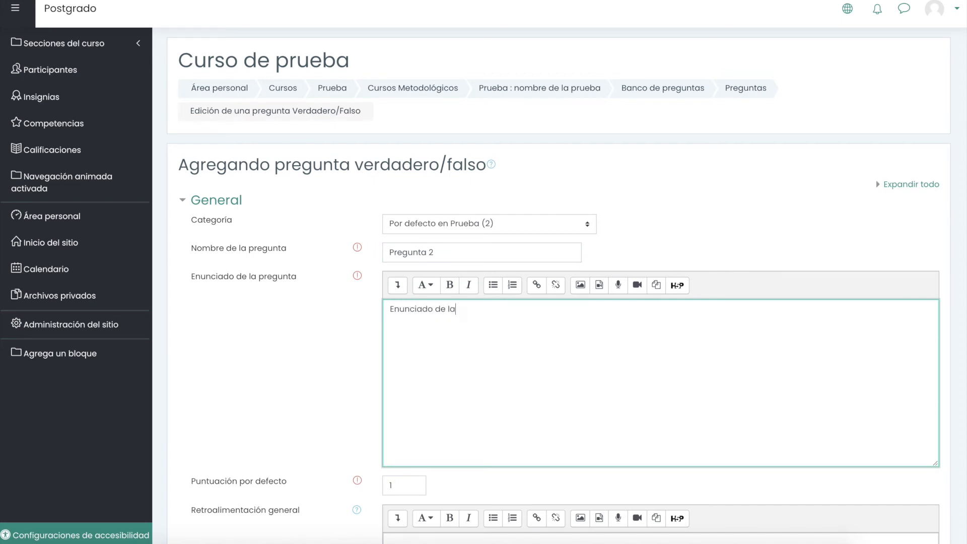
text( pregunta ya se a verdadero o falso)
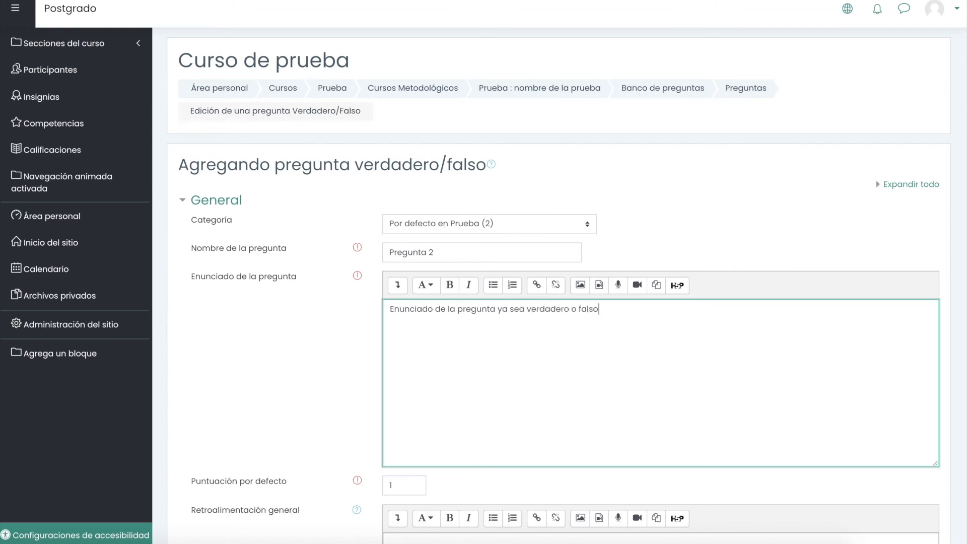
- Set the Puntuación por defecto of Pregunta 2 to 10
scroll(402, 358, down, 2)
click(406, 398)
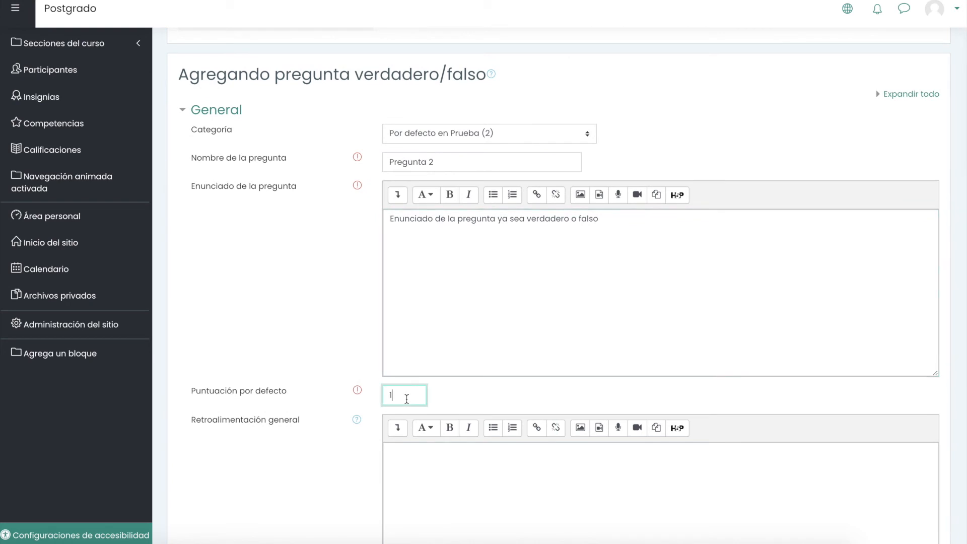
text(0)
- Set the Respuesta correcta of the true/false question to Verdadero
scroll(406, 395, down, 6)
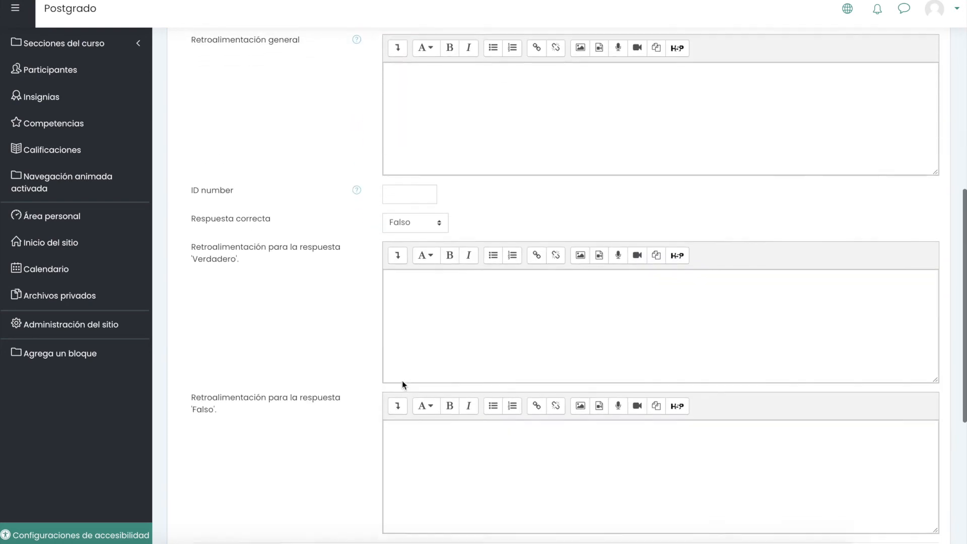
drag(188, 231, 342, 225)
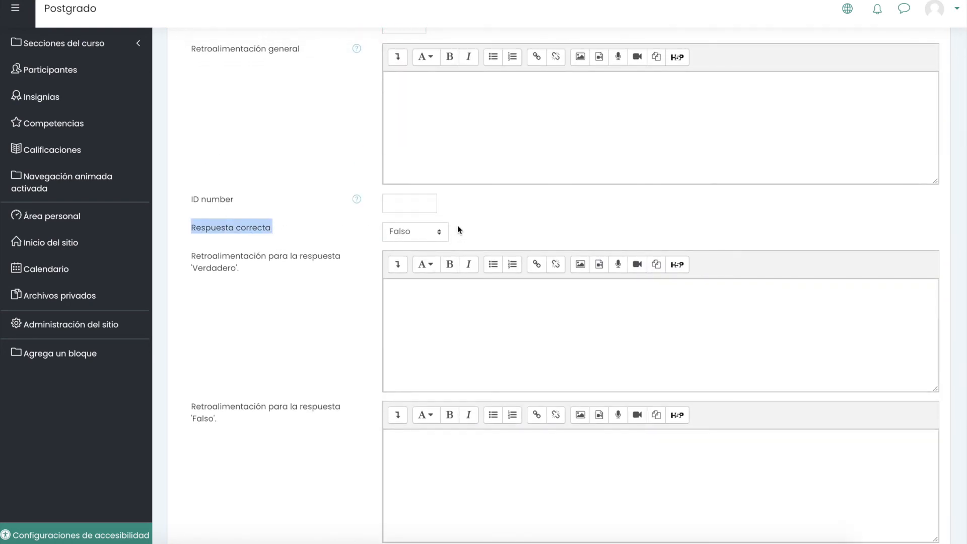
click(516, 236)
scroll(516, 235, up, 2)
scroll(516, 236, up, 1)
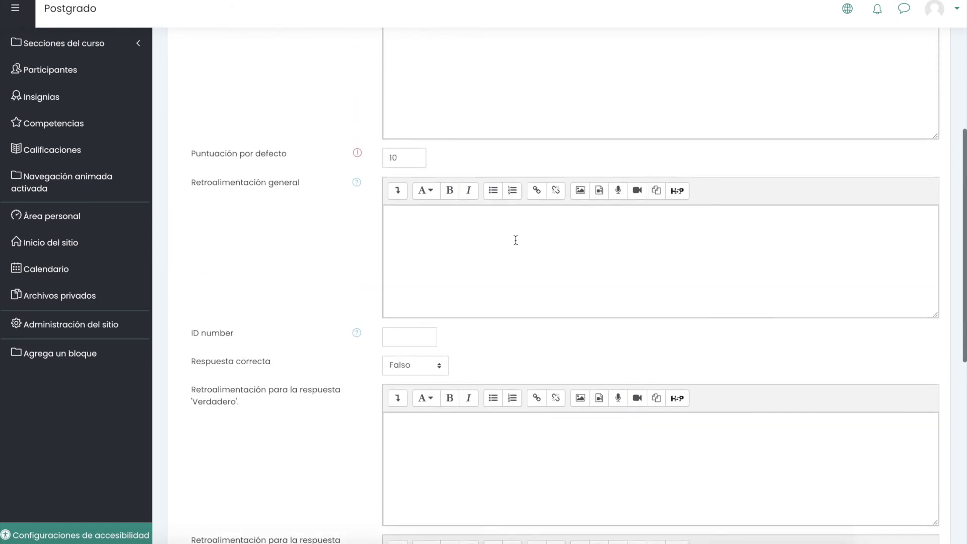
scroll(434, 369, up, 1)
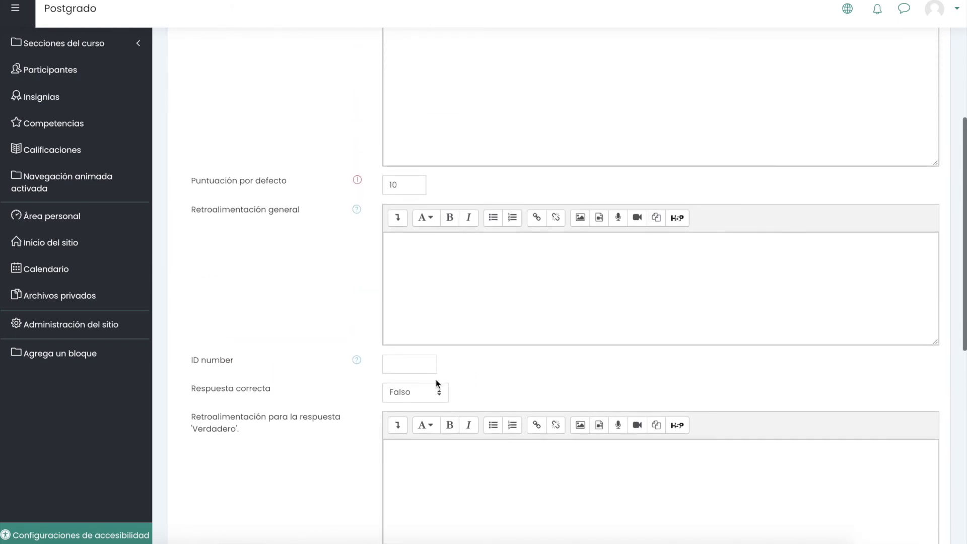
click(434, 390)
click(430, 402)
scroll(500, 378, up, 3)
- Examine the feedback fields for the 'Verdadero' and 'Falso' answers of the question
scroll(500, 380, down, 5)
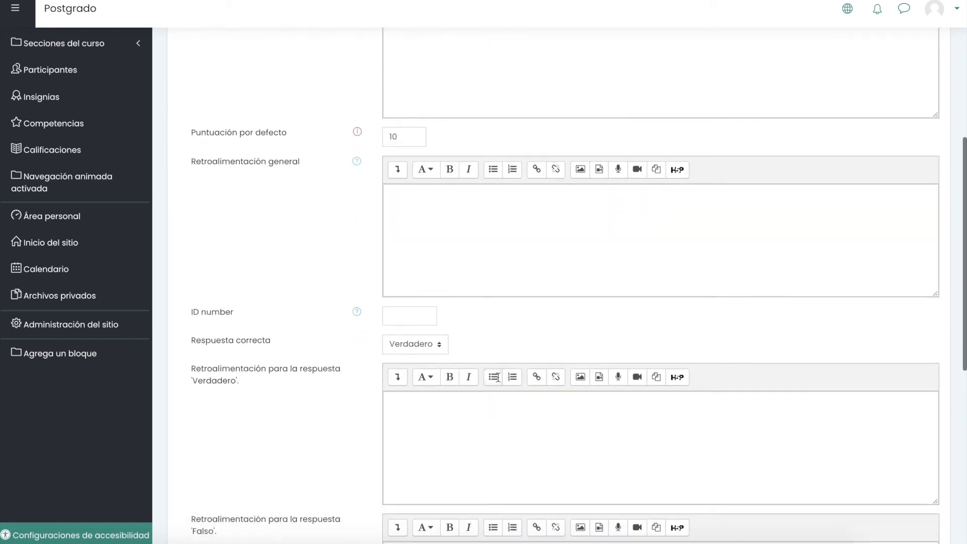
click(415, 319)
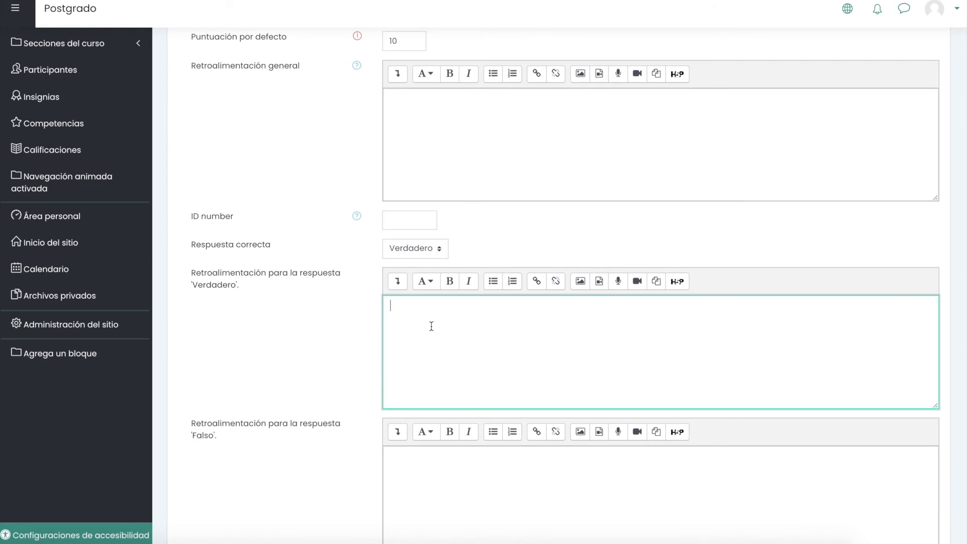
scroll(431, 326, down, 3)
click(451, 354)
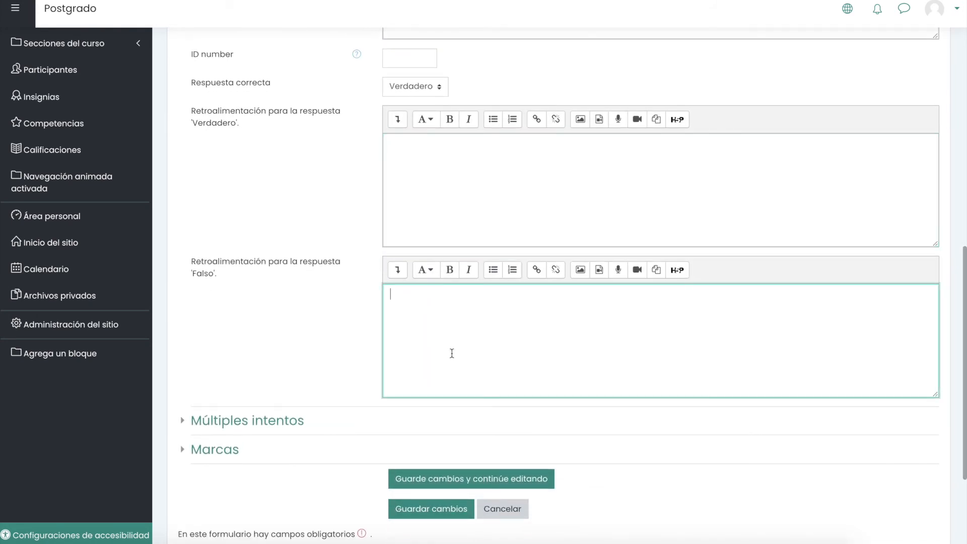
scroll(442, 348, up, 1)
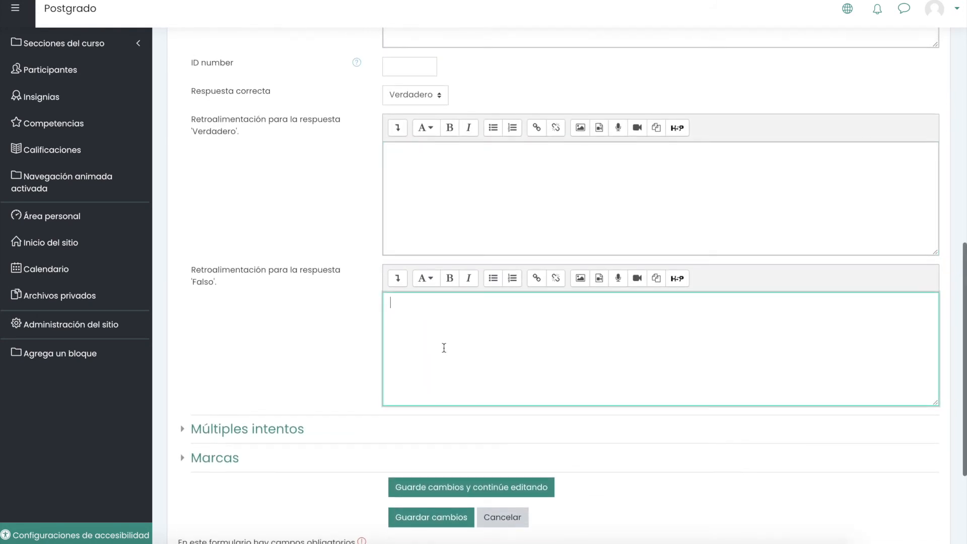
- Save the true/false question Pregunta 2 into the quiz
click(416, 518)
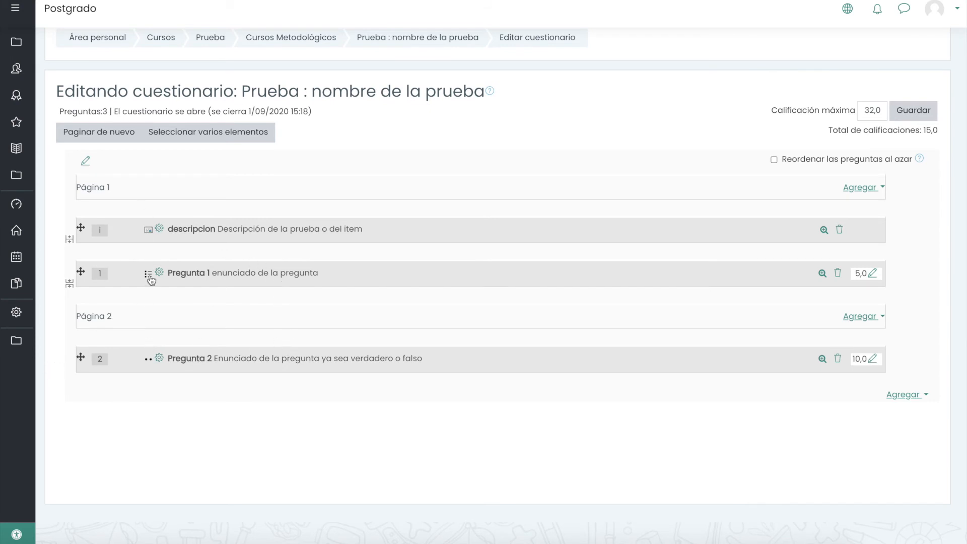
- Move Pregunta 2 onto Página 1, and split the page again between Pregunta 1 and Pregunta 2
drag(81, 357, 81, 313)
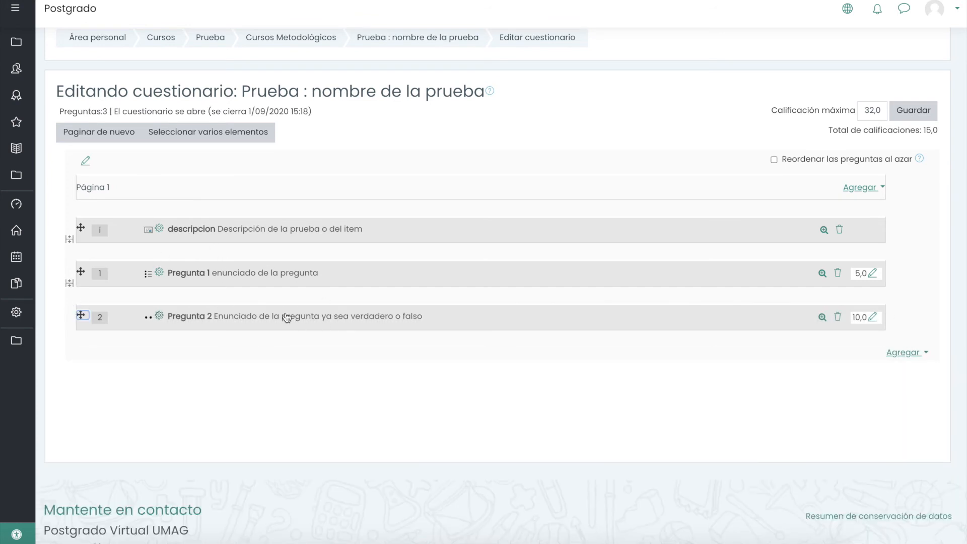
click(69, 284)
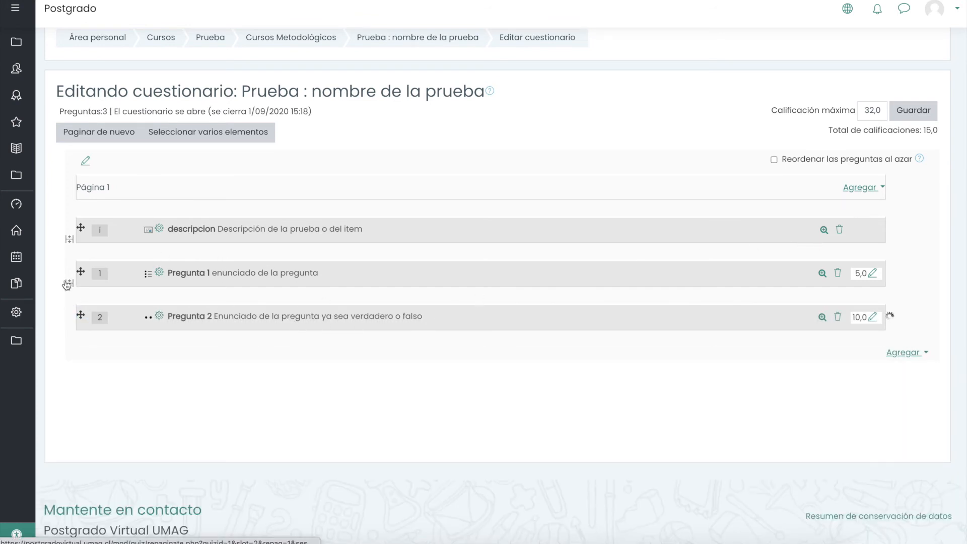
click(865, 323)
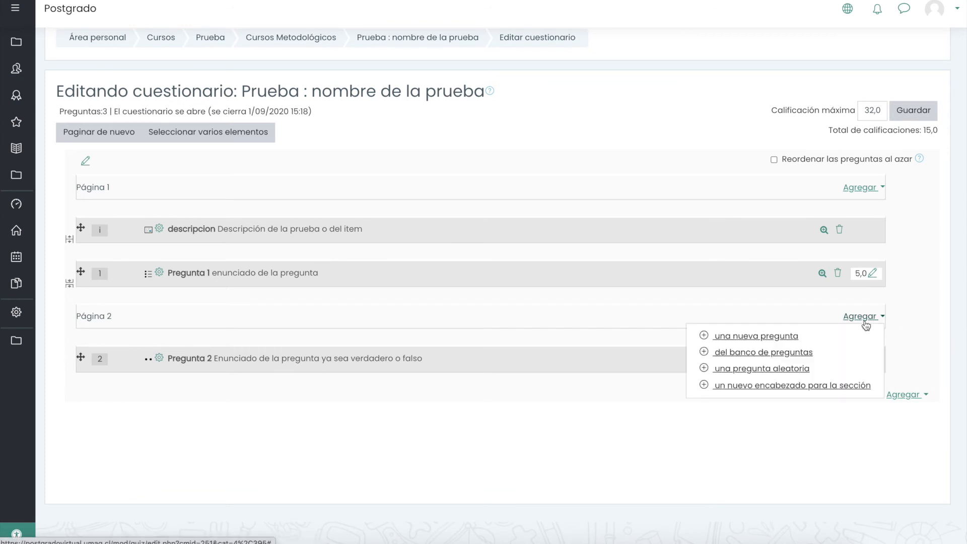
click(399, 418)
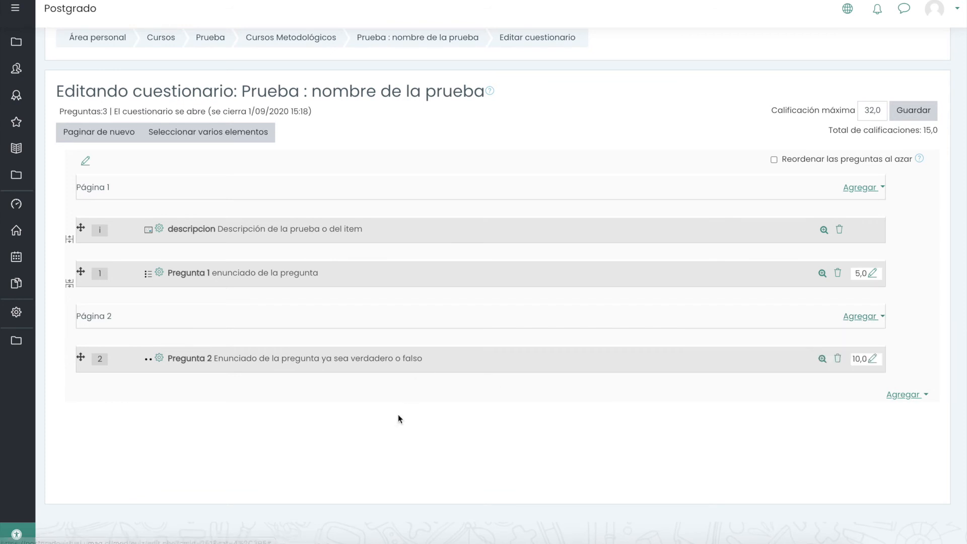
- Give the quiz's first section, above Página 1, the heading "Item 1"
click(87, 163)
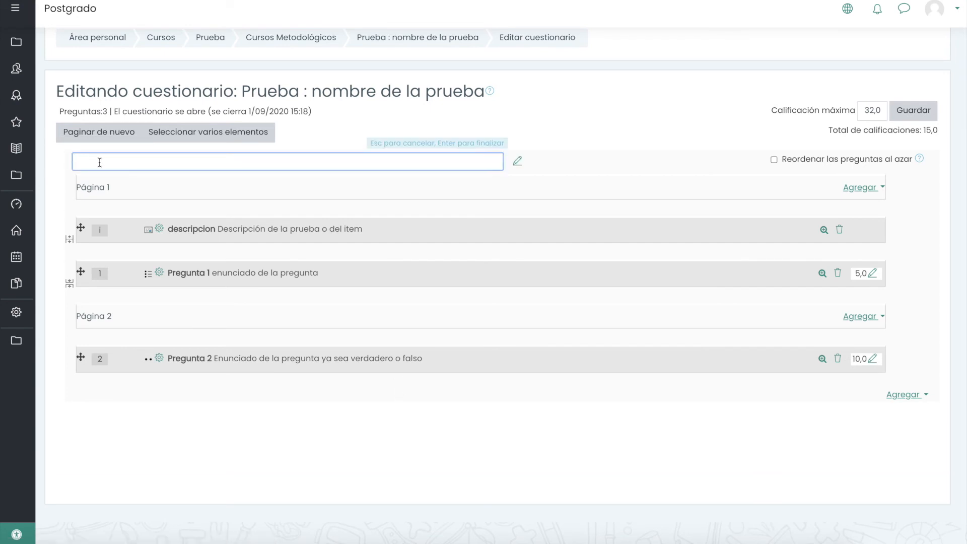
text(Item 1)
key(Return)
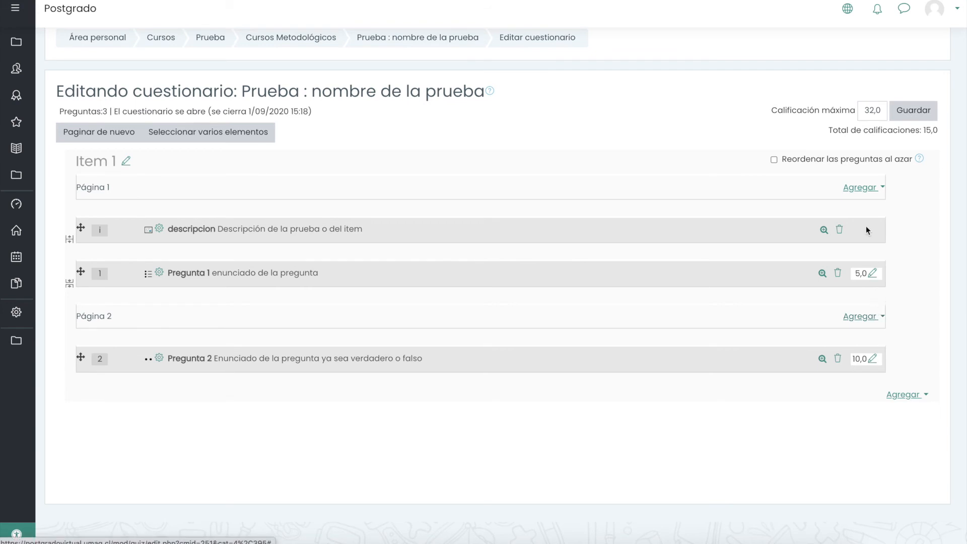
click(864, 190)
click(914, 300)
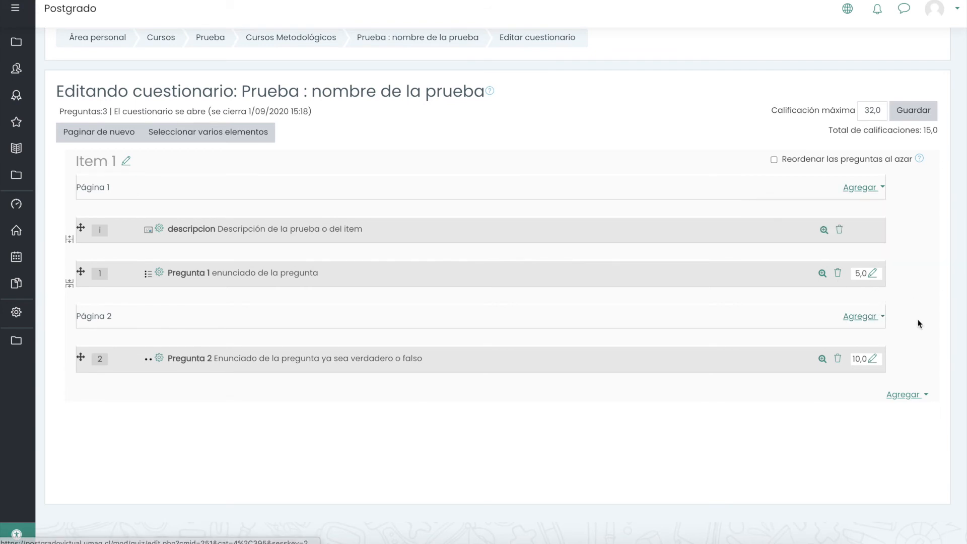
click(917, 396)
click(917, 343)
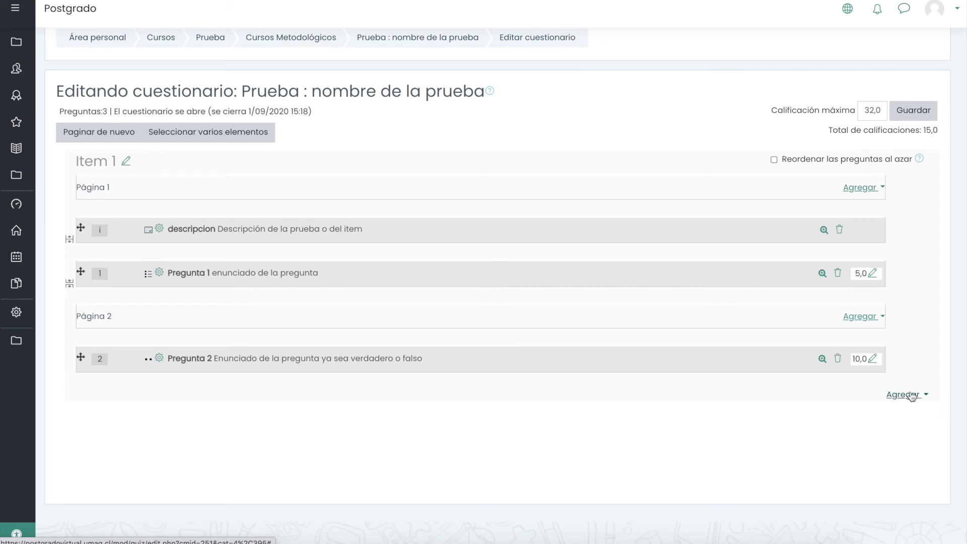
- Add a new section heading at Página 2, above Pregunta 2, and name it "item 2"
click(866, 318)
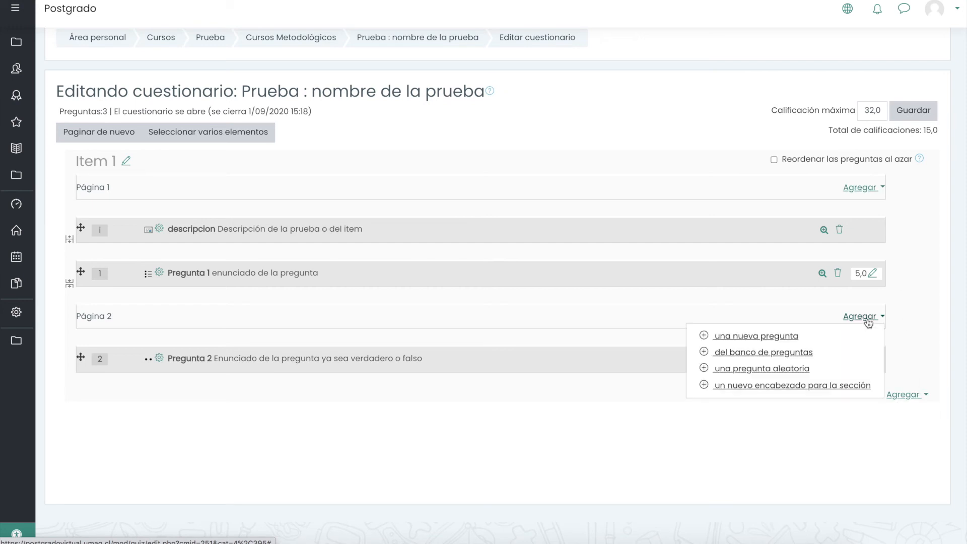
click(732, 391)
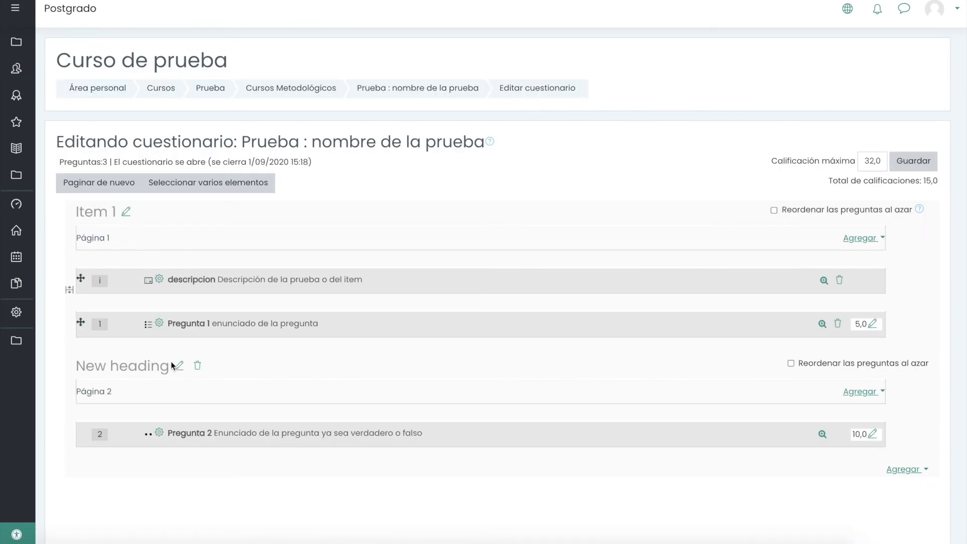
click(180, 366)
text(Item 2)
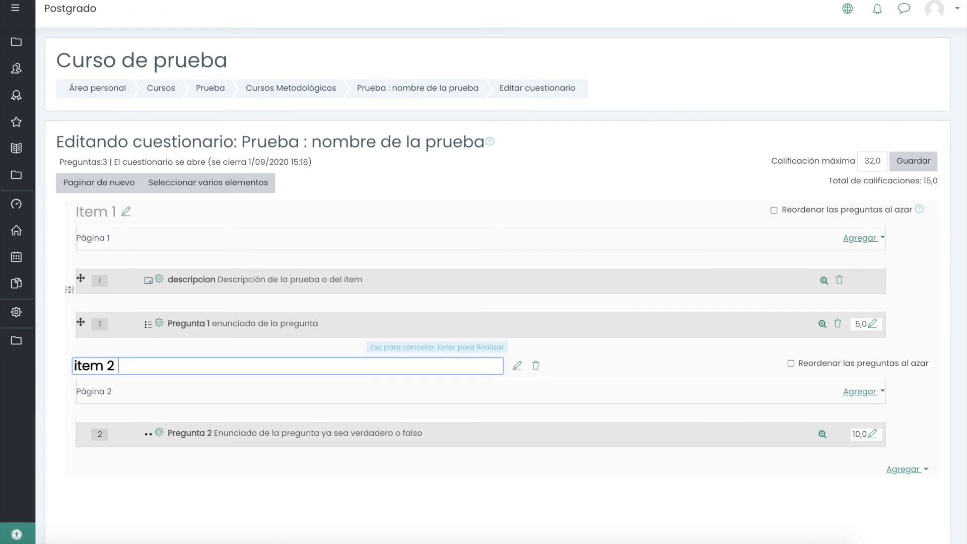
key(Return)
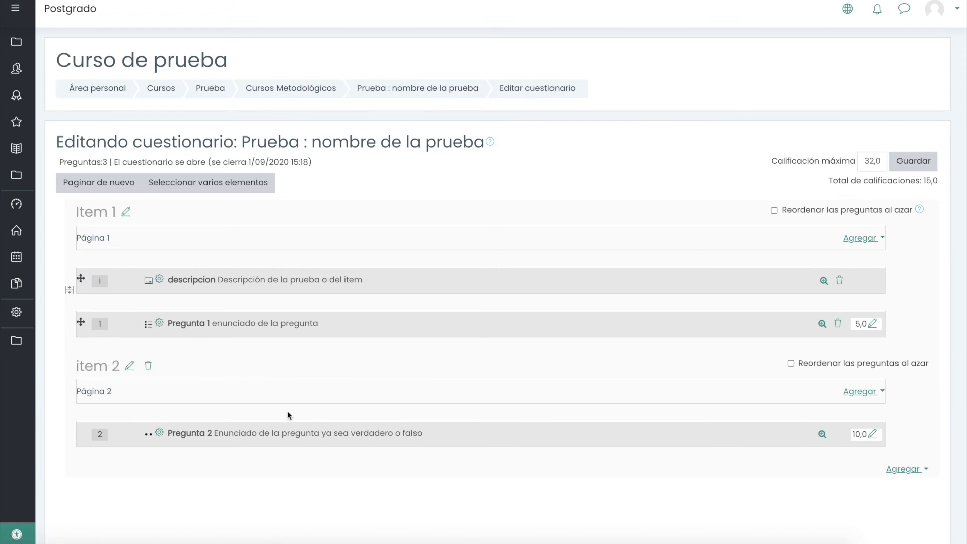
- Add a new question of type Ensayo at the end of the quiz
scroll(512, 443, down, 1)
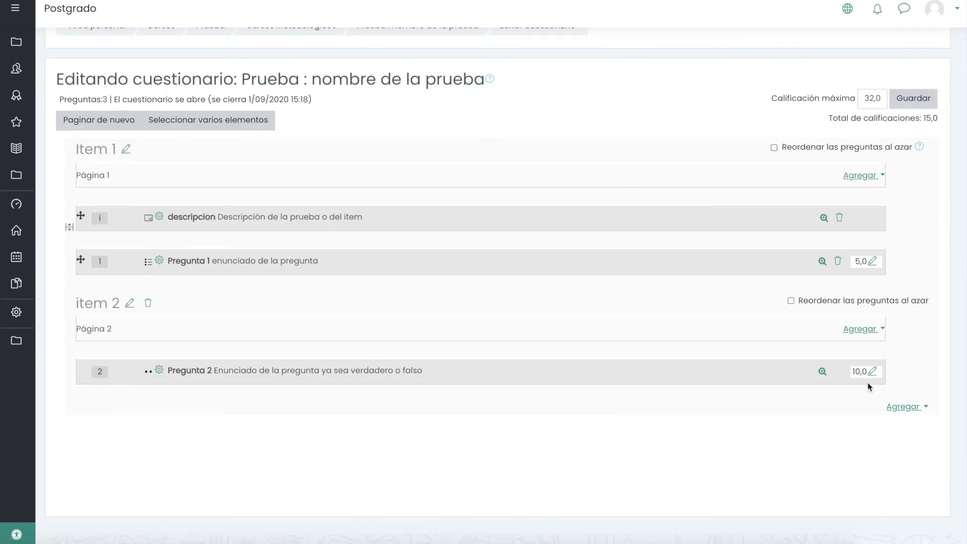
click(906, 408)
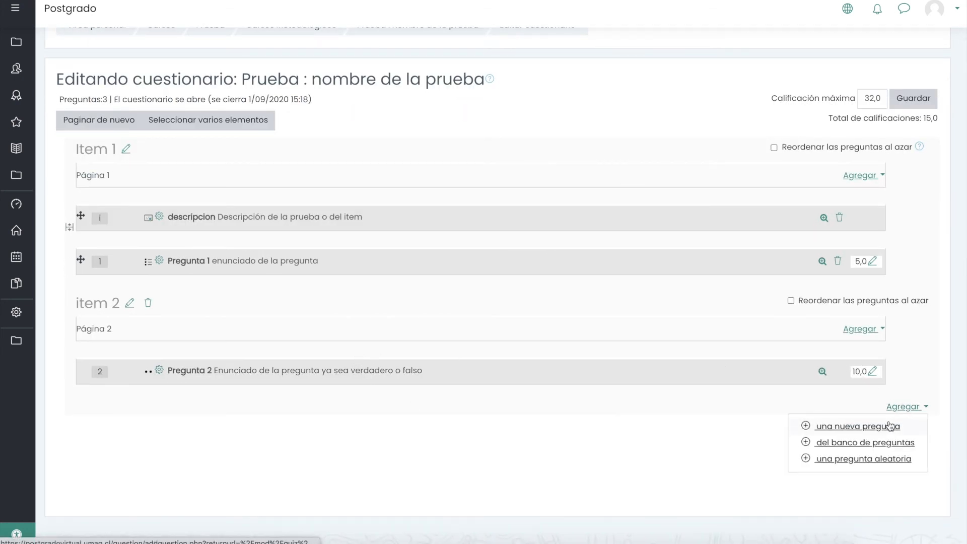
click(890, 426)
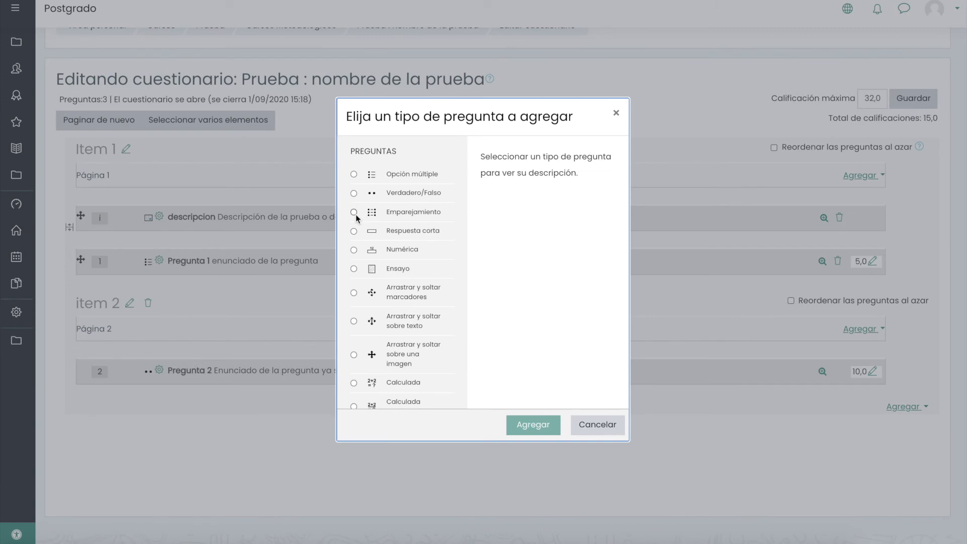
scroll(355, 213, down, 1)
click(354, 241)
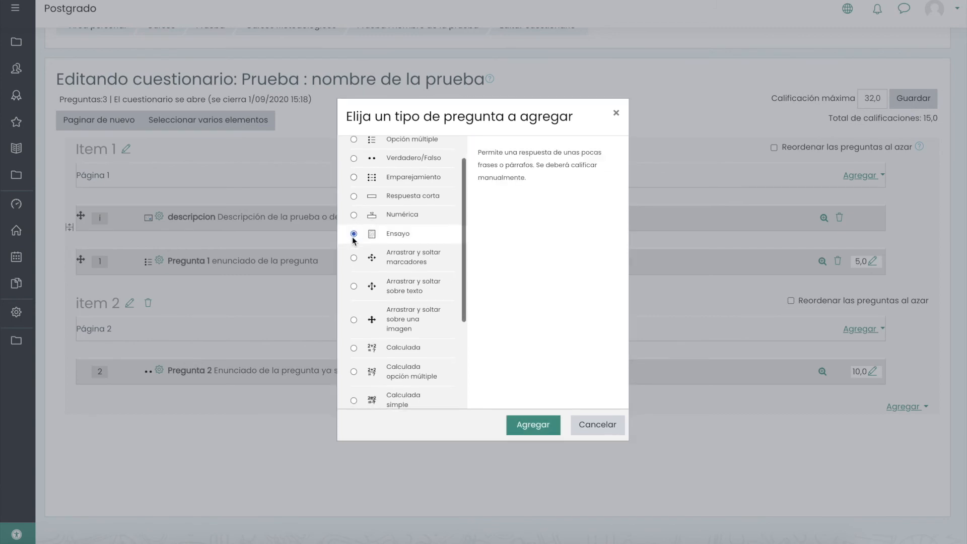
click(533, 425)
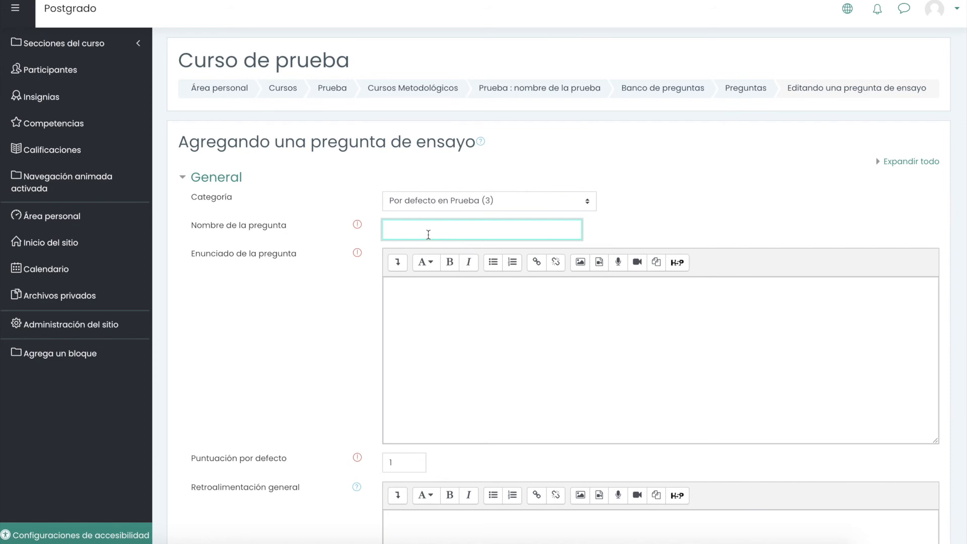
- Name the essay question "Pregunta 3" and enter "Desarrollar" as its statement
text(Pregunta 3)
click(439, 316)
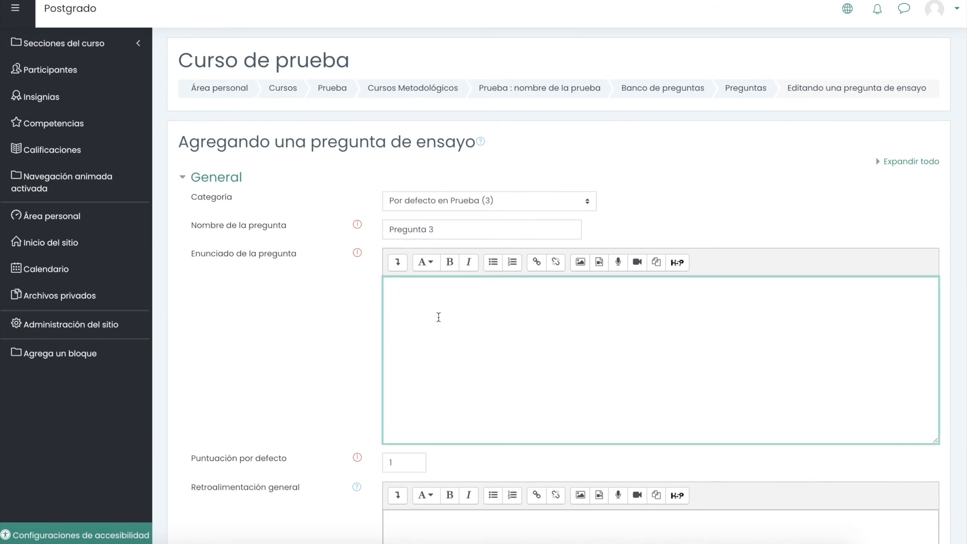
text(Desarrollar)
- Set the Puntuación por defecto of Pregunta 3 to 17
click(409, 460)
text(7)
- Set the essay's Tamaño de la caja de entrada to 20 líneas in its response options
scroll(409, 464, down, 7)
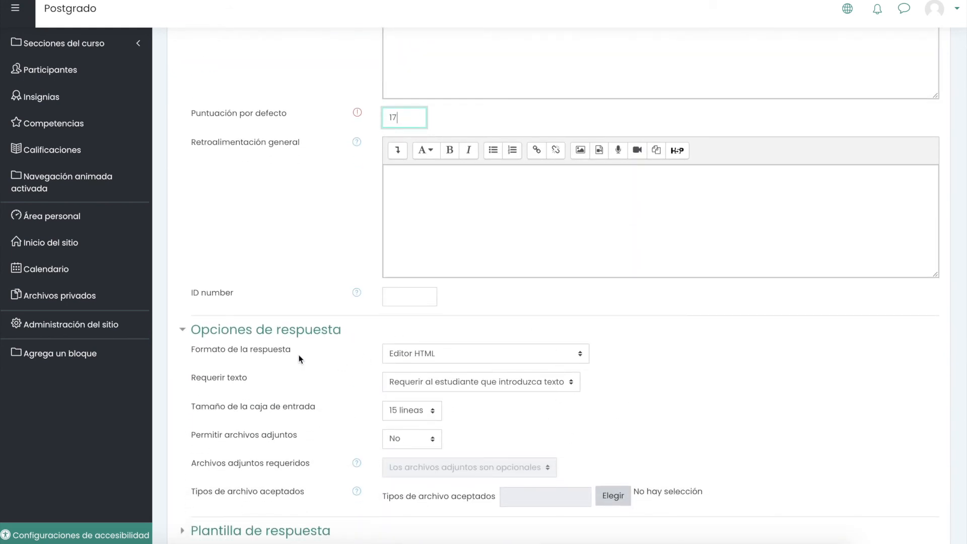
click(458, 352)
click(577, 331)
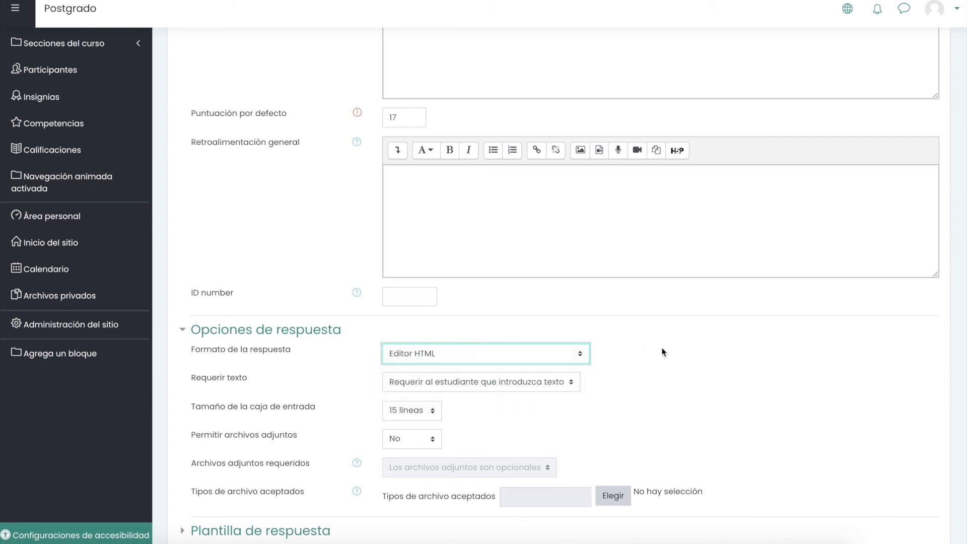
scroll(600, 349, down, 3)
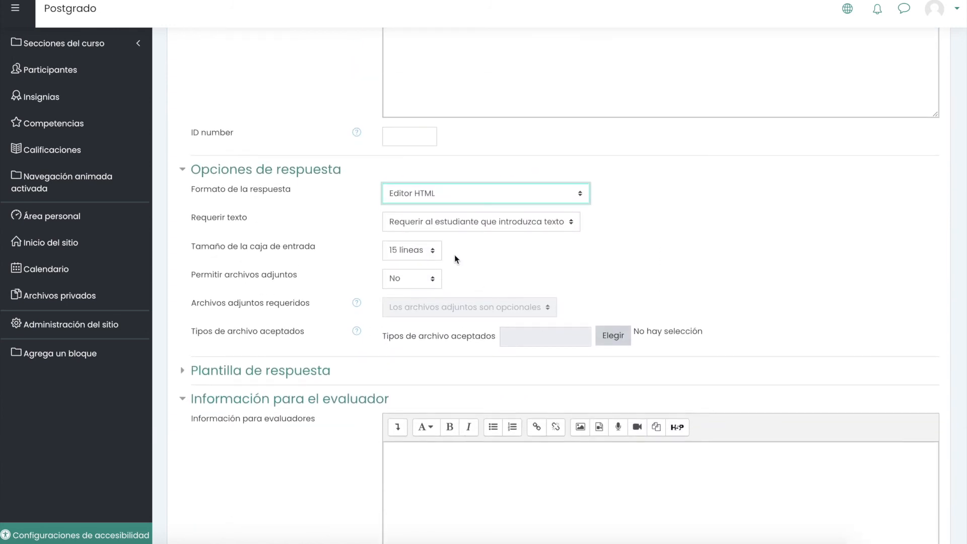
click(432, 251)
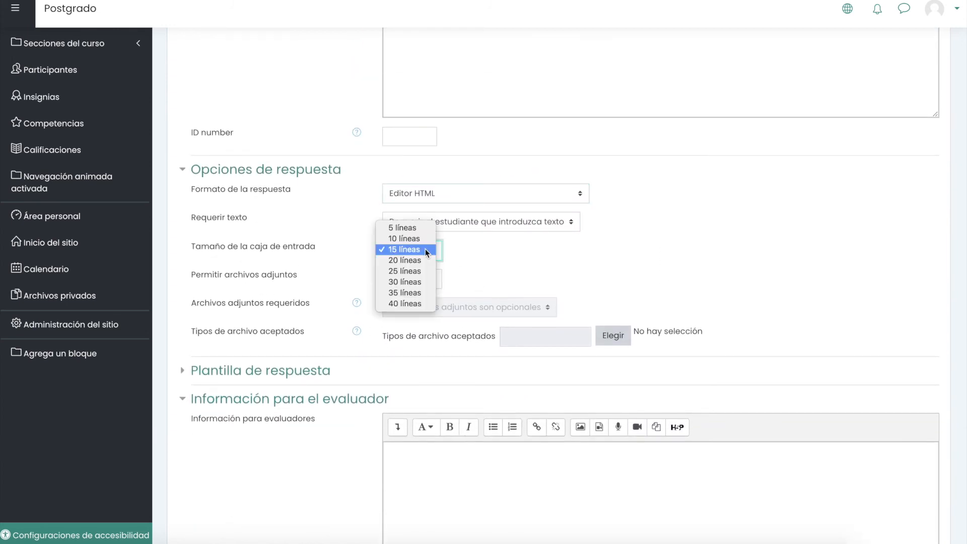
click(420, 261)
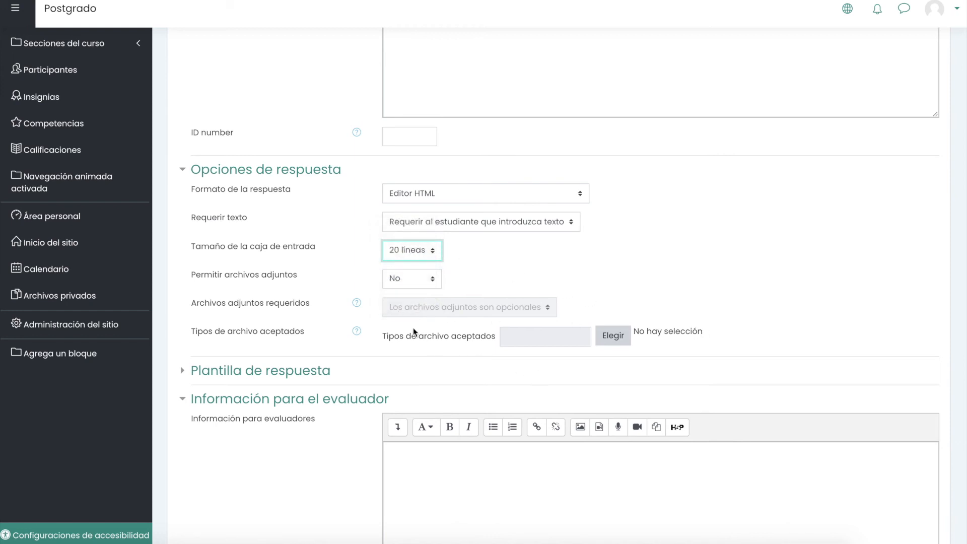
- Set the essay's Formato de la respuesta to Editor HTML con selector de archivos
scroll(438, 372, down, 2)
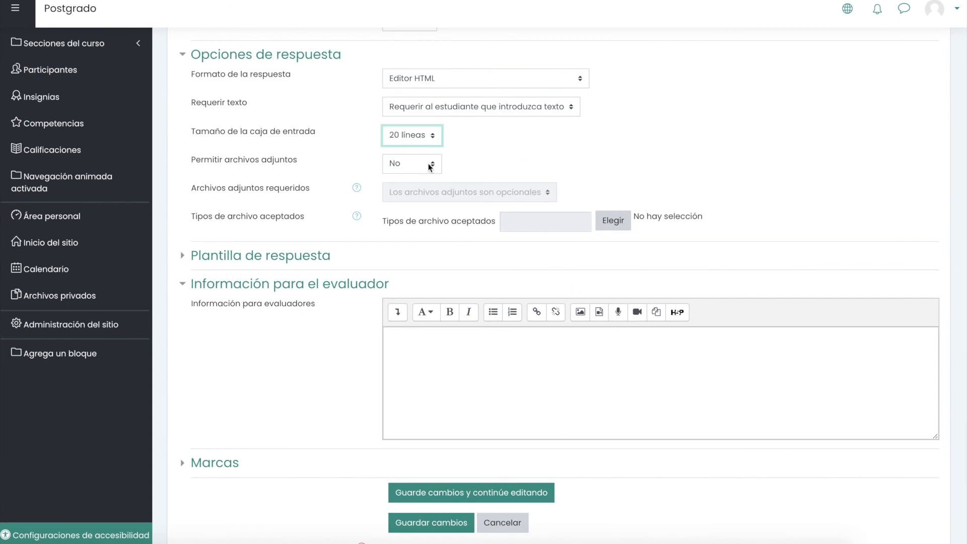
scroll(502, 129, up, 1)
click(468, 119)
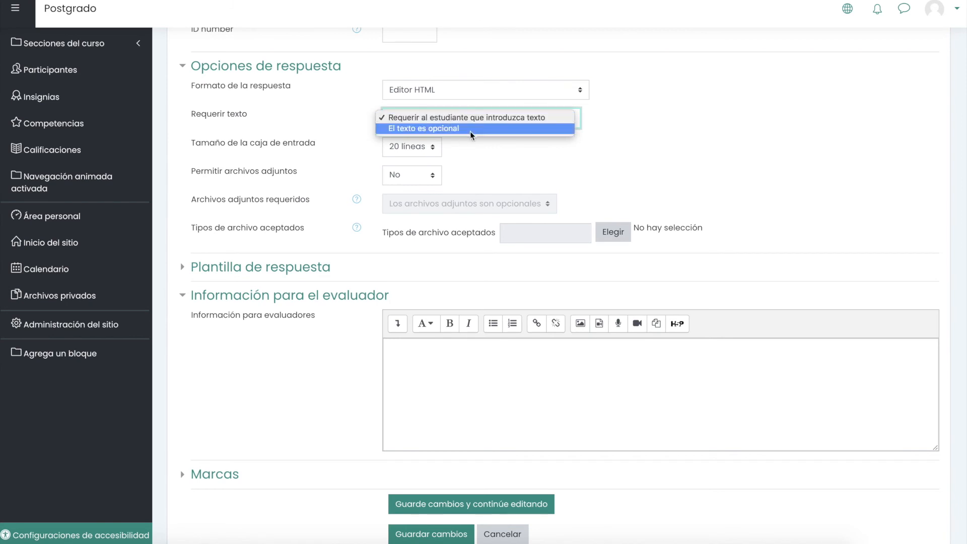
click(545, 92)
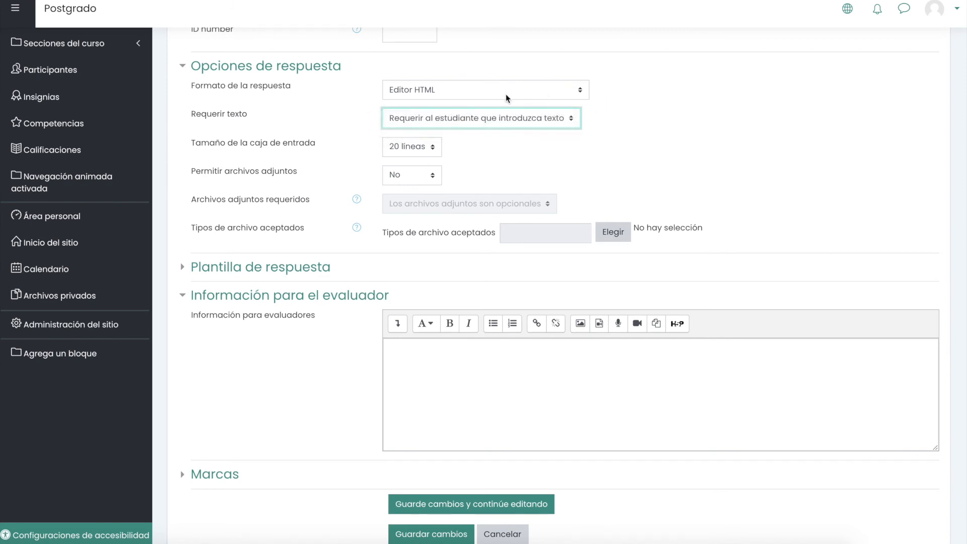
click(505, 94)
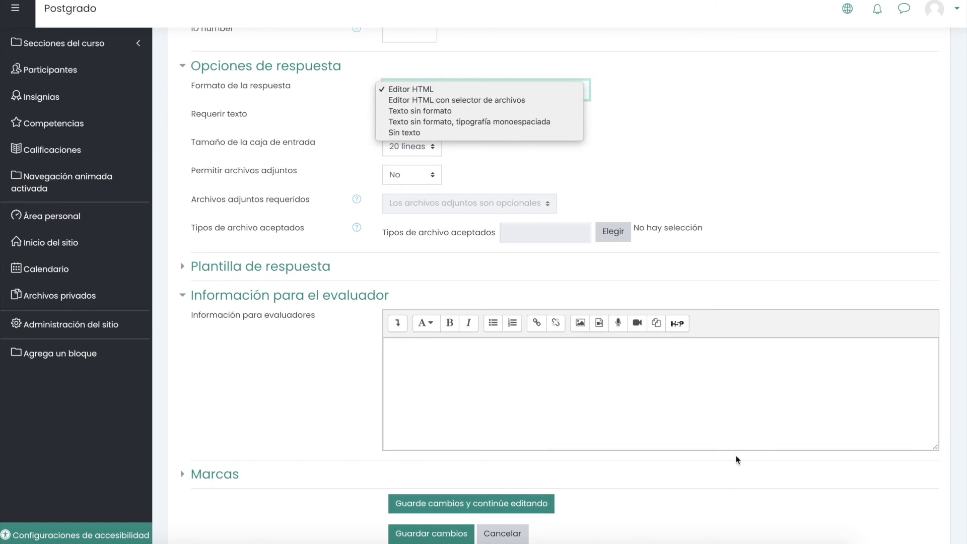
click(509, 100)
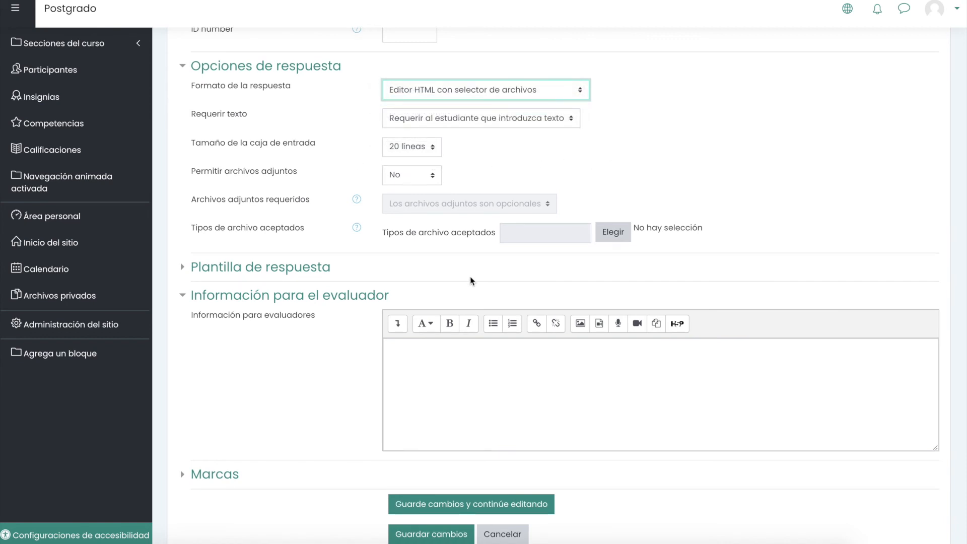
click(522, 118)
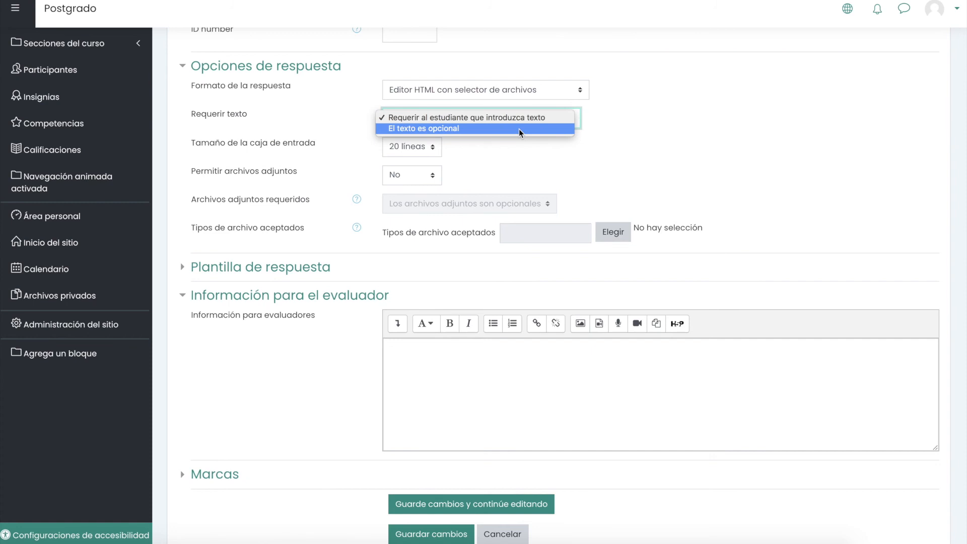
click(492, 148)
click(425, 151)
click(491, 144)
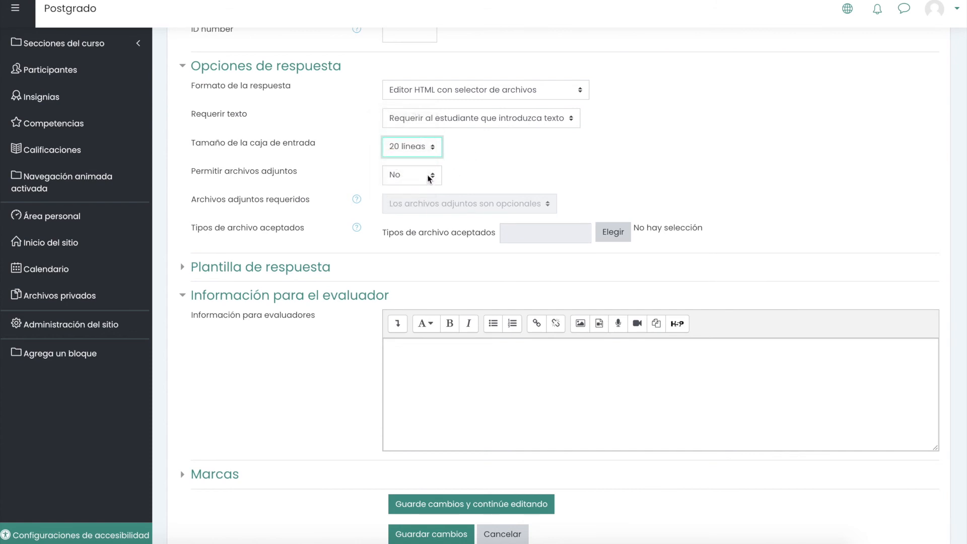
- Set Permitir archivos adjuntos to 1 and Archivos adjuntos requeridos to "Los archivos adjuntos son opcionales"
click(431, 176)
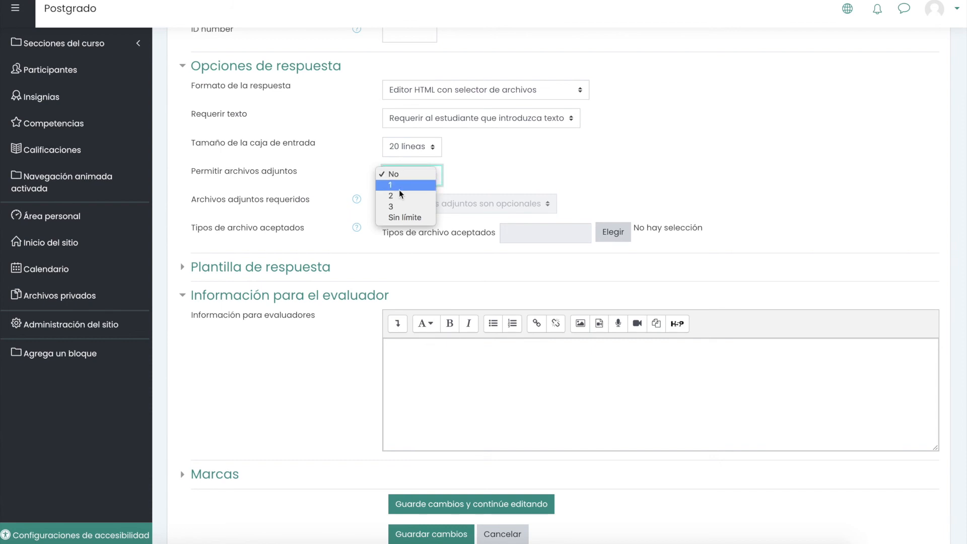
click(400, 187)
click(501, 212)
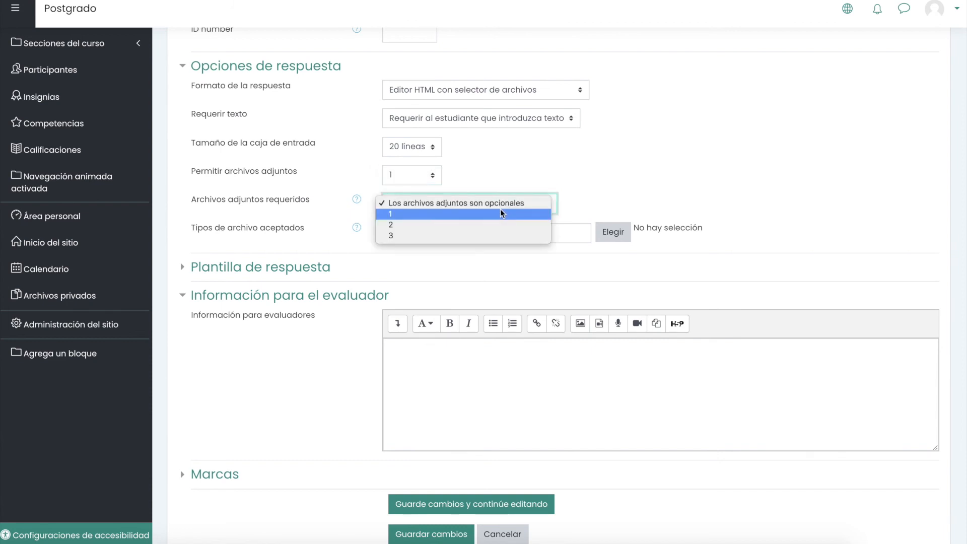
click(416, 215)
click(415, 210)
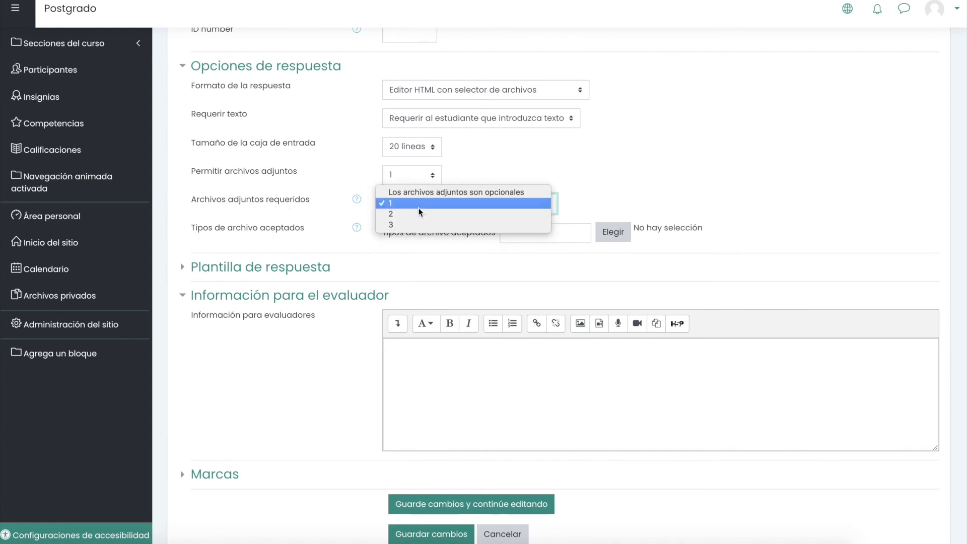
click(413, 194)
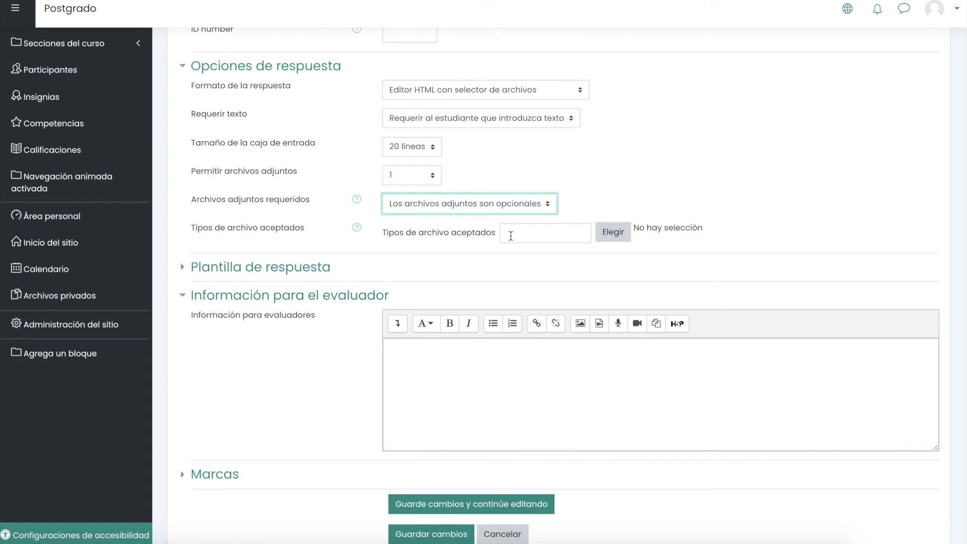
- Restrict the essay's Tipos de archivo aceptados to Archivos de documentos
click(604, 237)
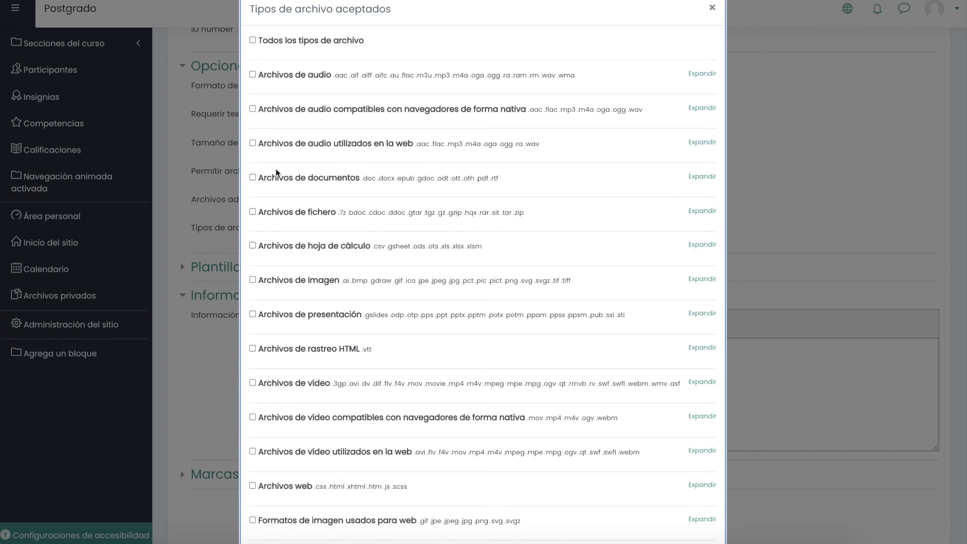
click(253, 177)
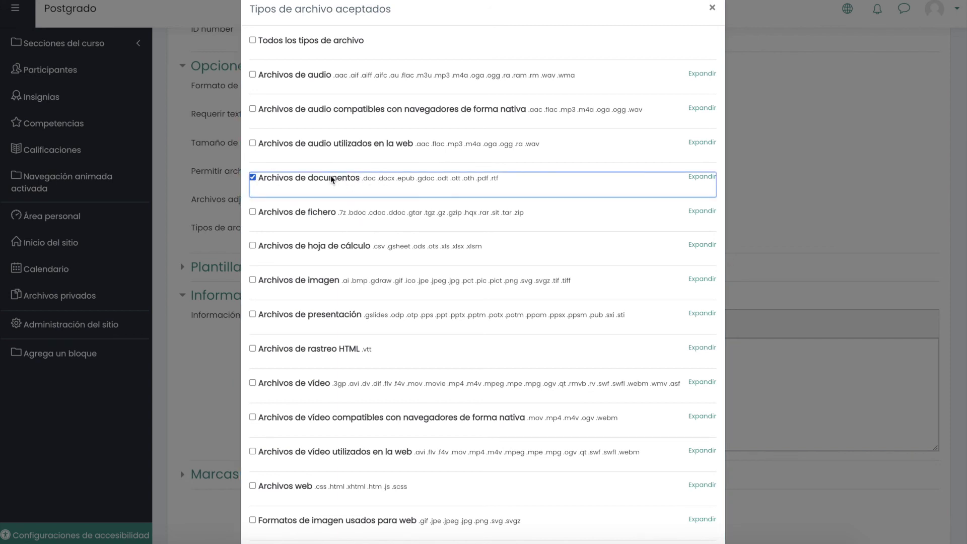
scroll(386, 188, down, 20)
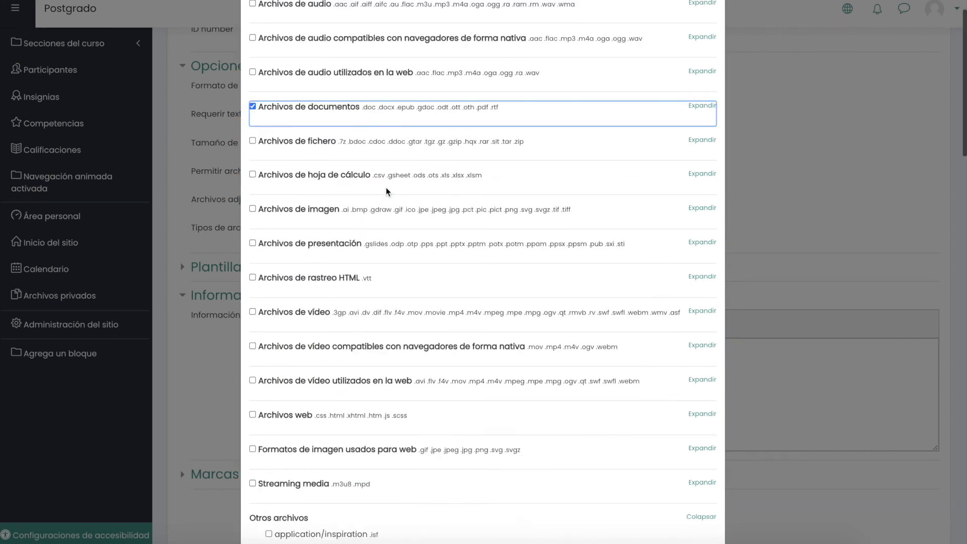
click(607, 526)
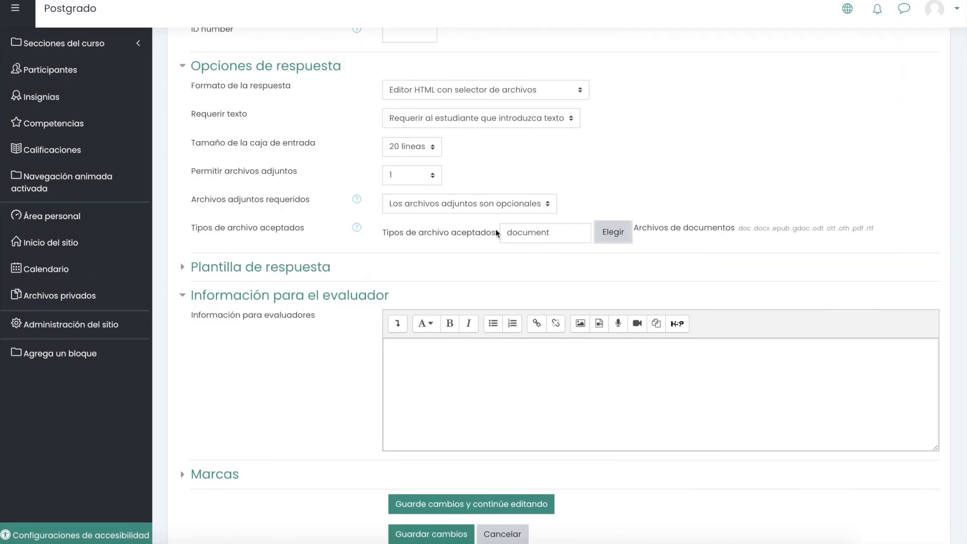
drag(736, 225, 915, 227)
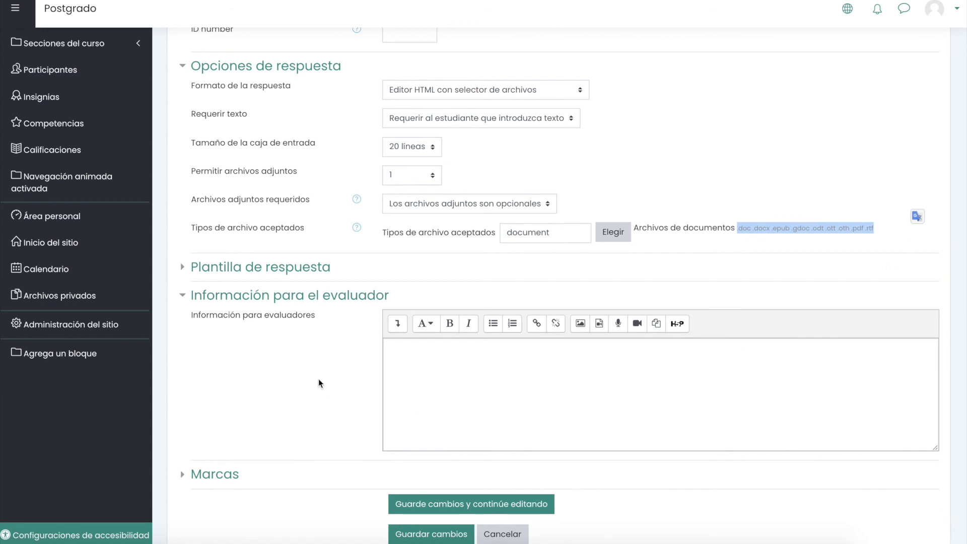
- Expand the essay's Plantilla de respuesta section, review the empty template and evaluator fields, and save the question
scroll(319, 380, down, 1)
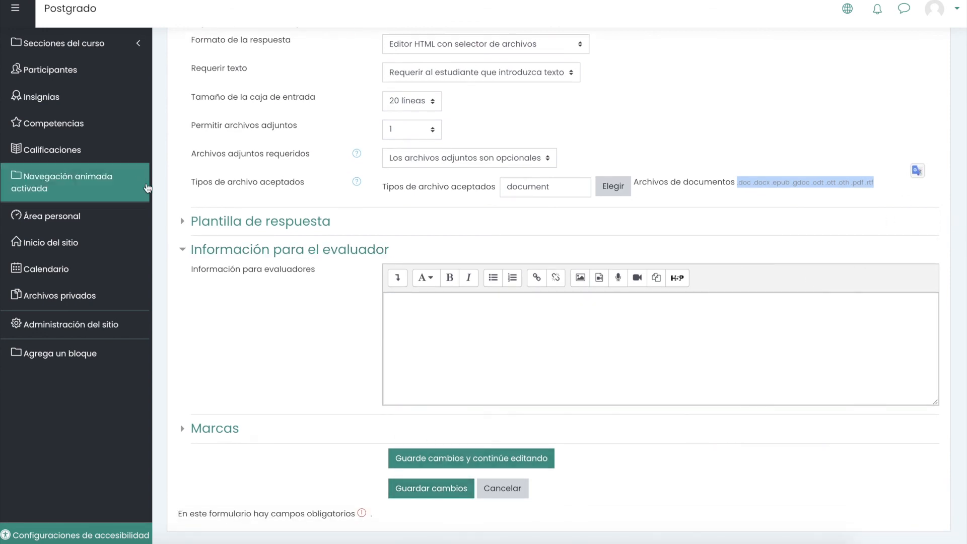
click(181, 222)
scroll(353, 218, down, 1)
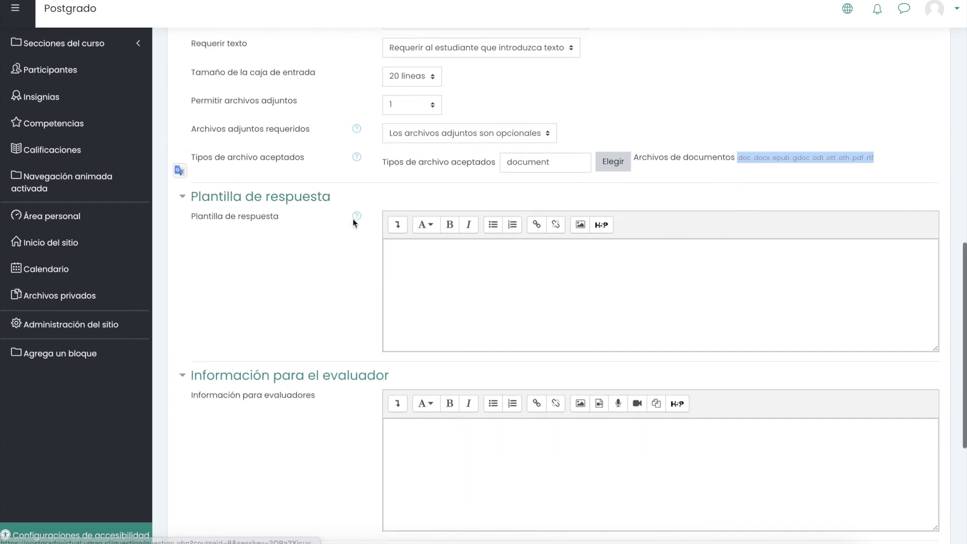
scroll(353, 218, down, 4)
scroll(573, 359, up, 1)
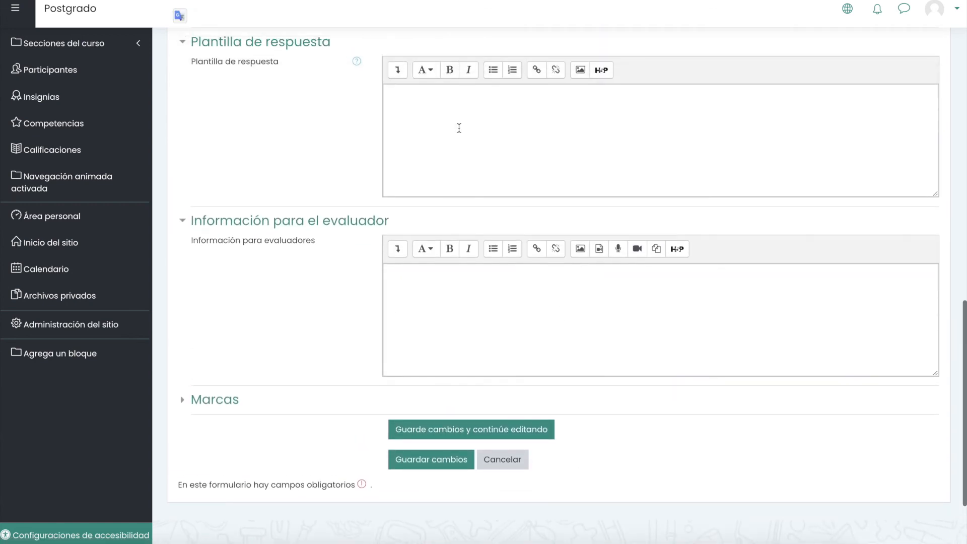
scroll(458, 128, up, 1)
scroll(495, 184, down, 1)
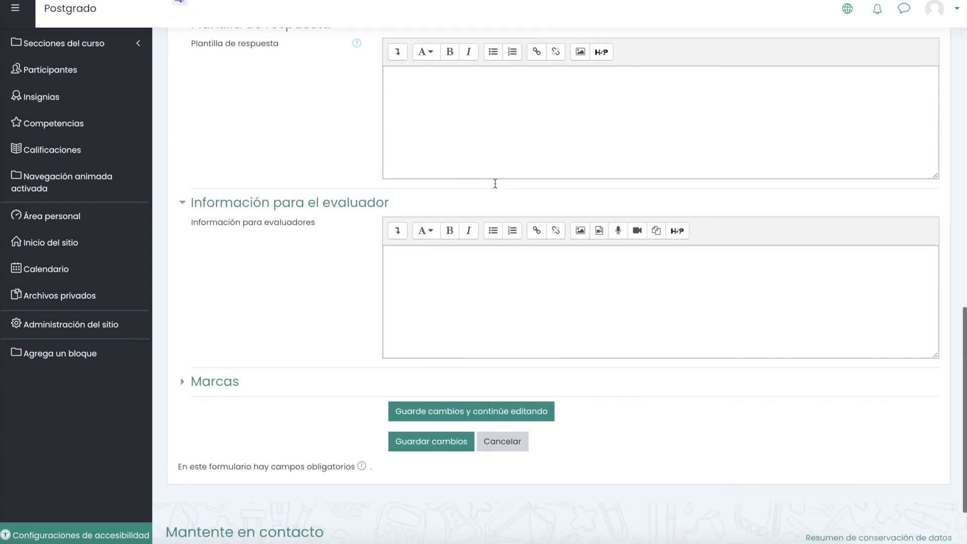
scroll(475, 320, up, 1)
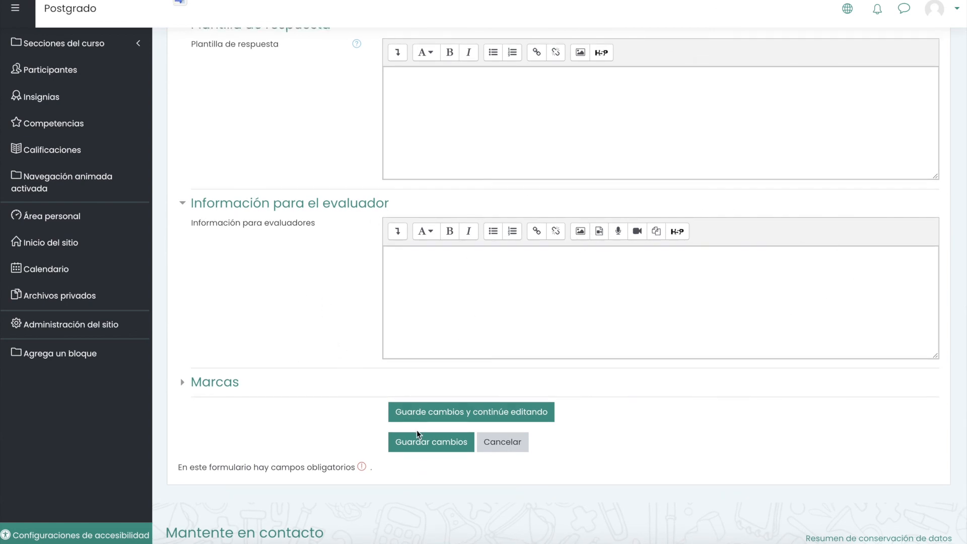
click(430, 438)
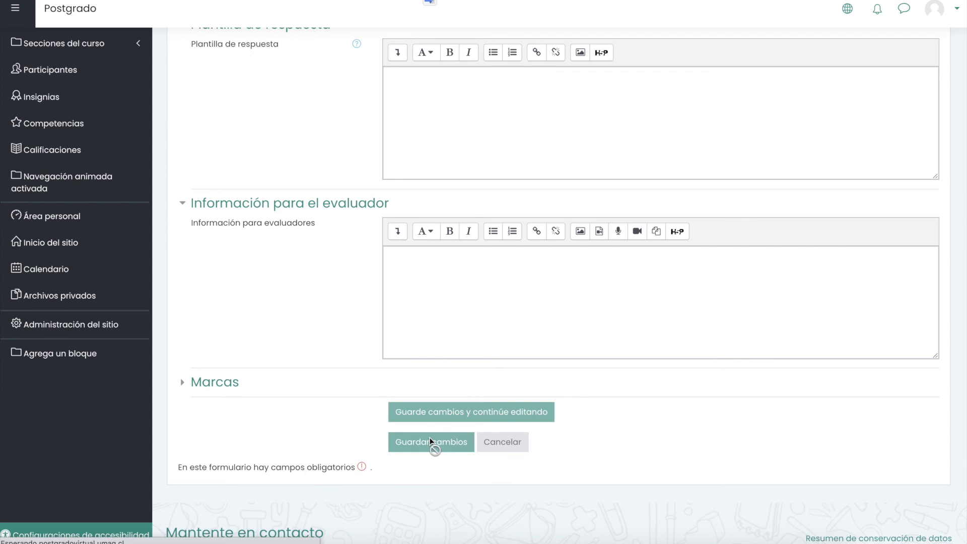
- Add a new section heading above Pregunta 3 on Página 3 and name it "Item 3"
scroll(429, 441, down, 3)
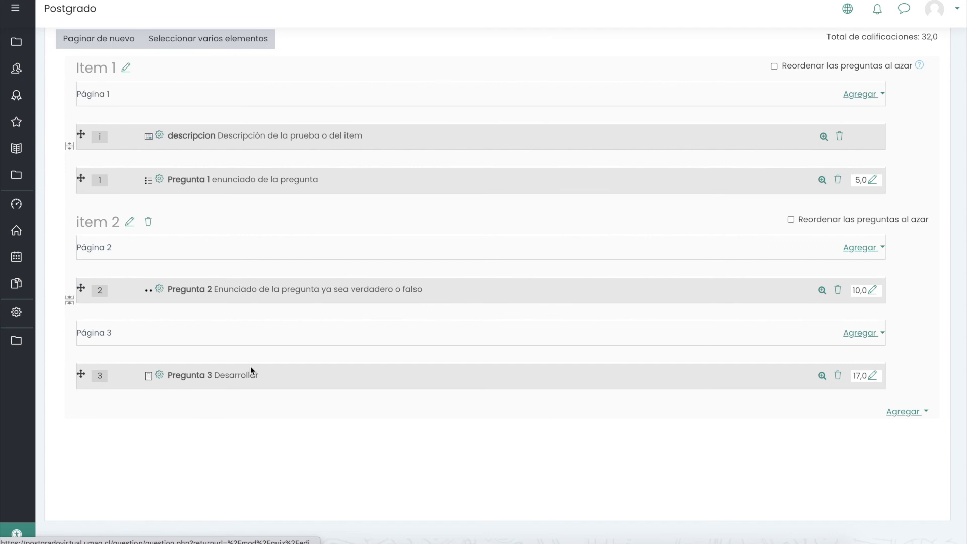
click(876, 334)
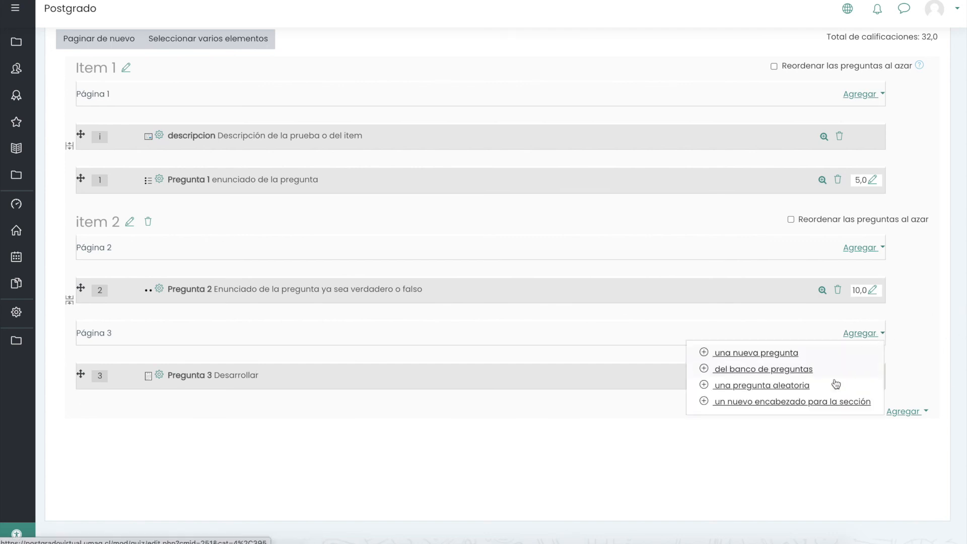
click(847, 398)
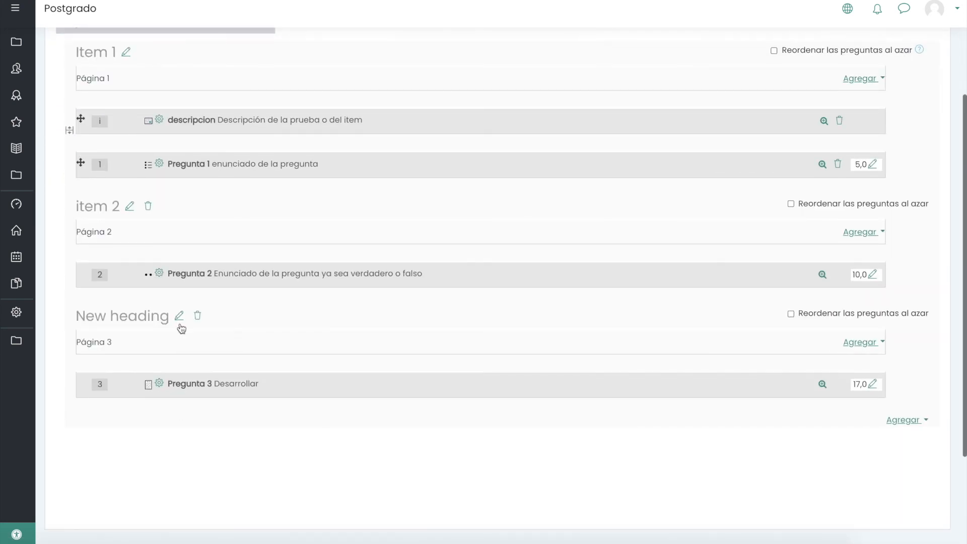
click(180, 325)
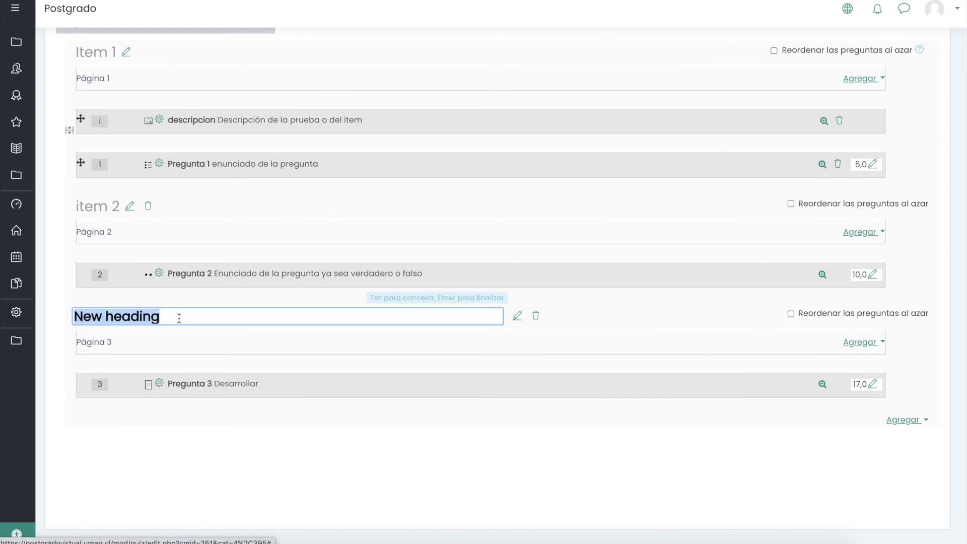
text(Item 3)
key(Return)
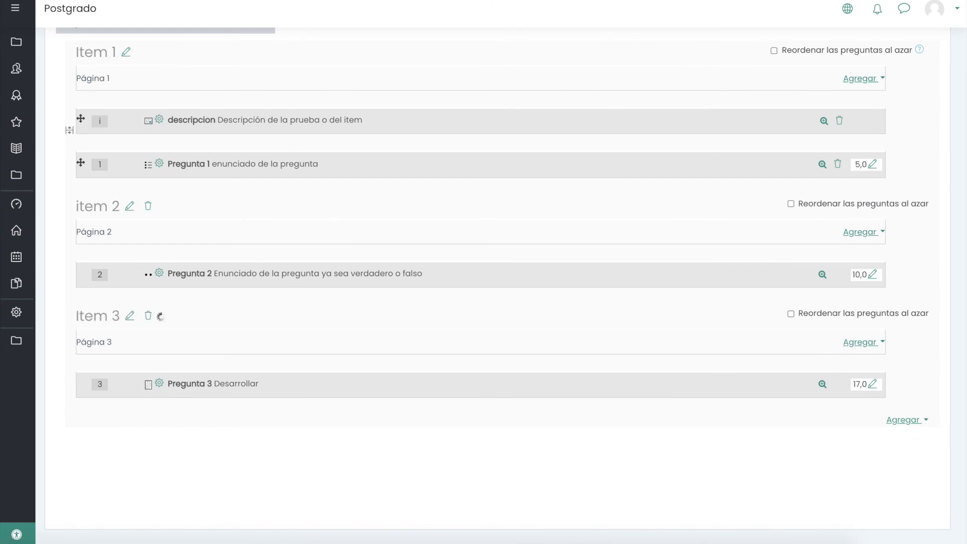
- Check the quiz's Total de calificaciones and open the Generador de escala de notas website at escaladenotas.cl
scroll(457, 382, up, 2)
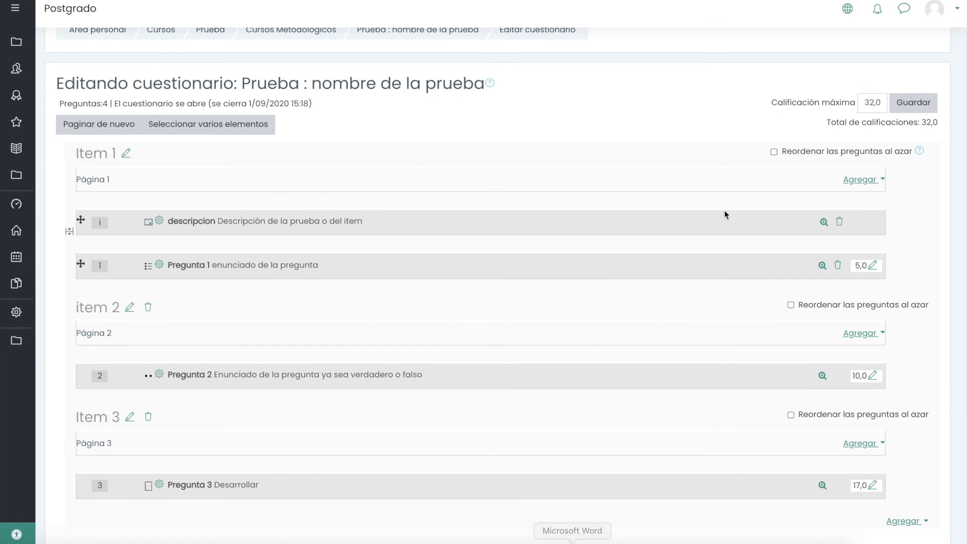
drag(946, 125, 920, 123)
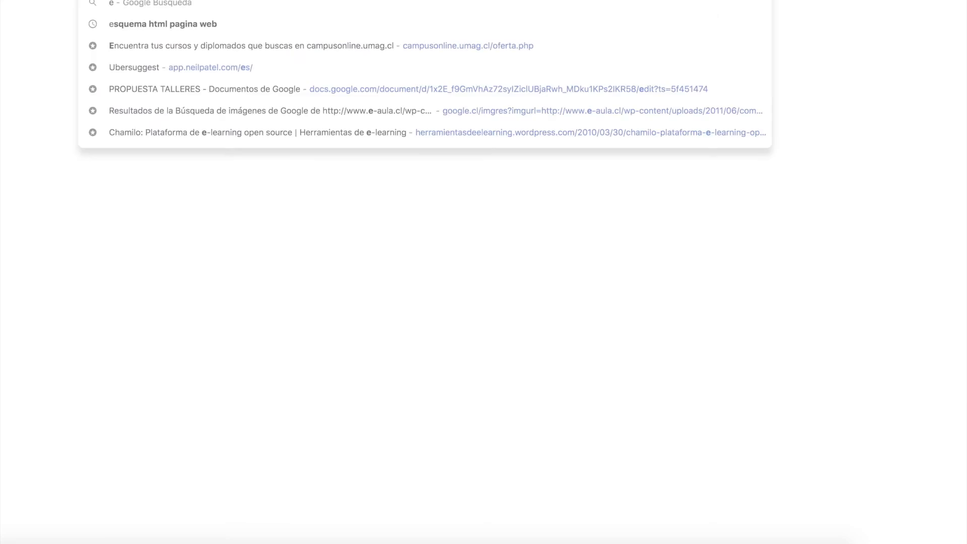
text(scal)
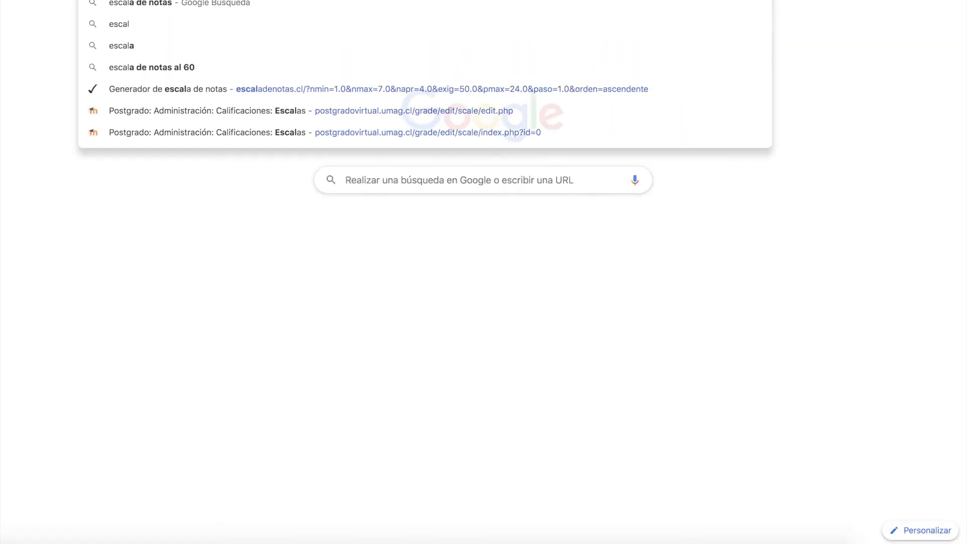
key(Return)
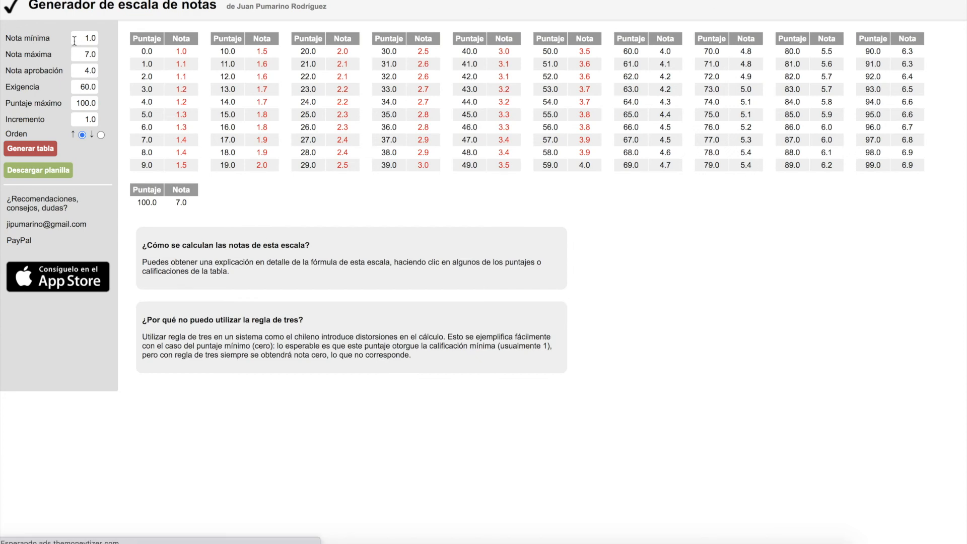
- Set the grade scale's Puntaje máximo to 32 and generate the table
drag(76, 102, 86, 103)
text(32)
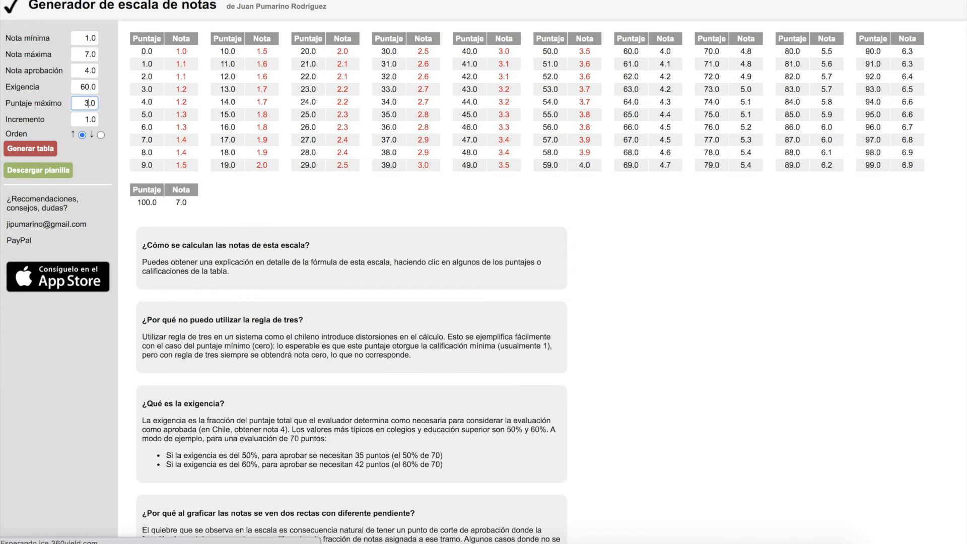
click(38, 149)
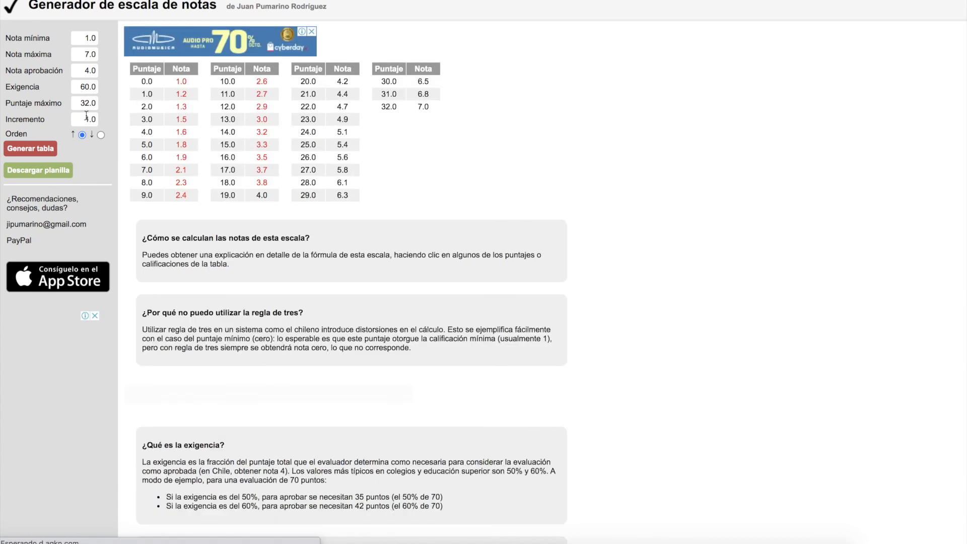
- Set the grade scale's Incremento to 0.5 and regenerate the table
text(0.5)
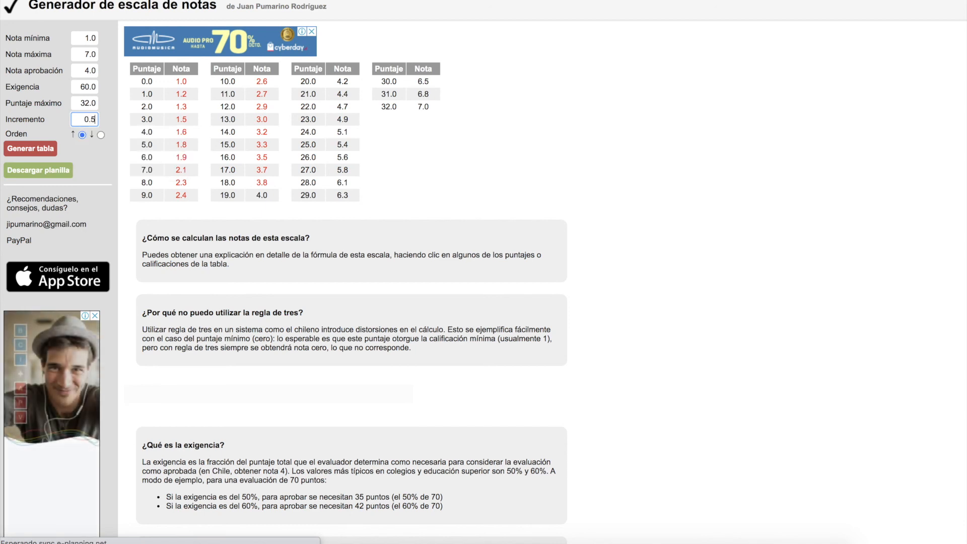
click(39, 147)
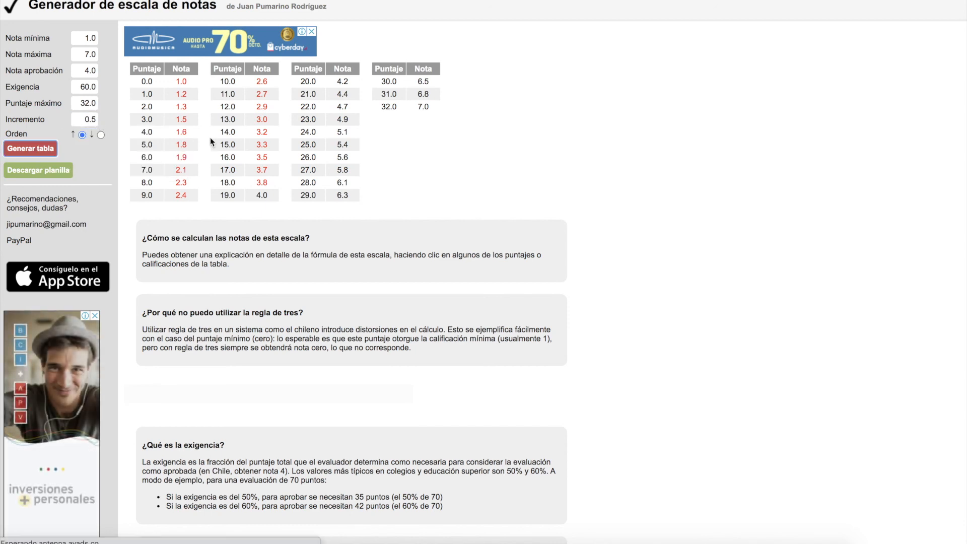
drag(149, 22, 639, 148)
click(710, 213)
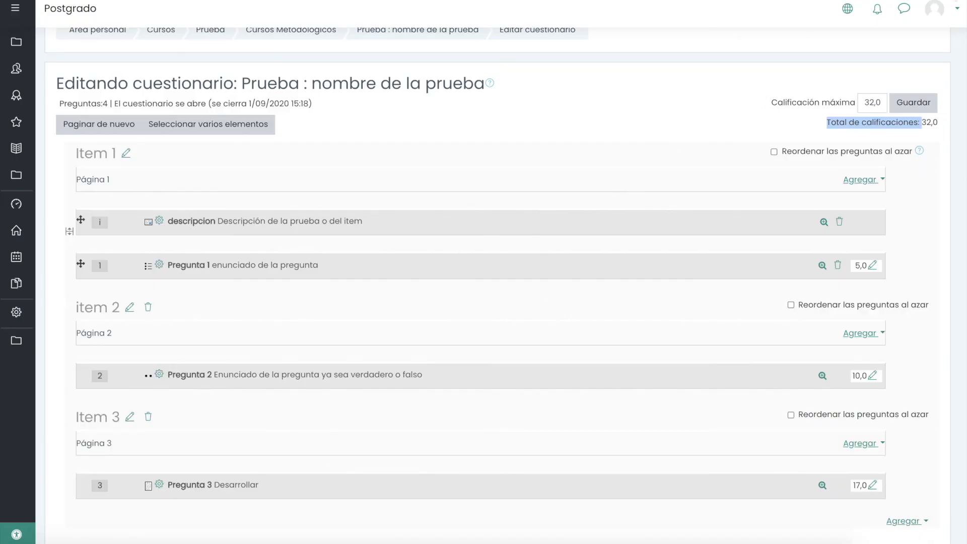
- Return to the Moodle quiz, view the main page of "Prueba : nombre de la prueba" and reopen Editar cuestionario
scroll(425, 104, up, 1)
scroll(426, 103, up, 1)
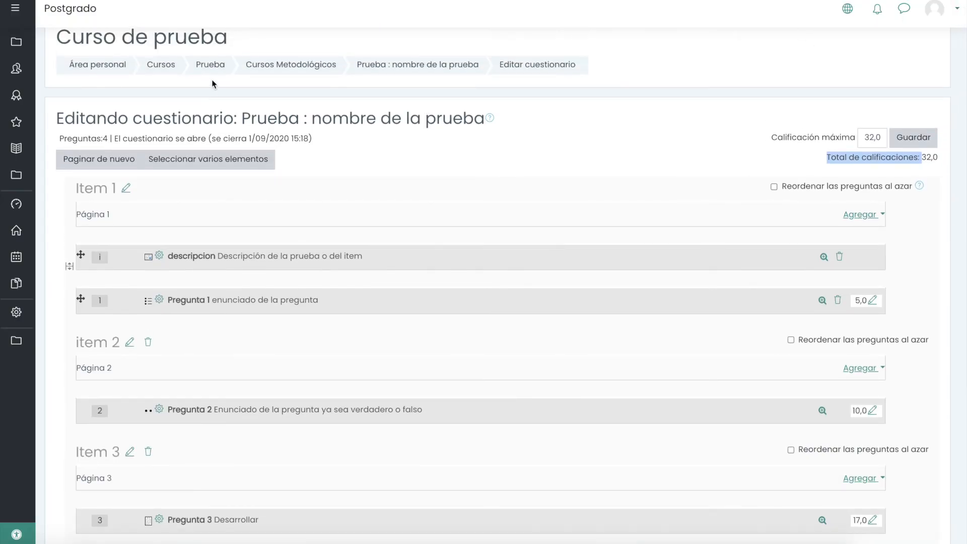
click(397, 71)
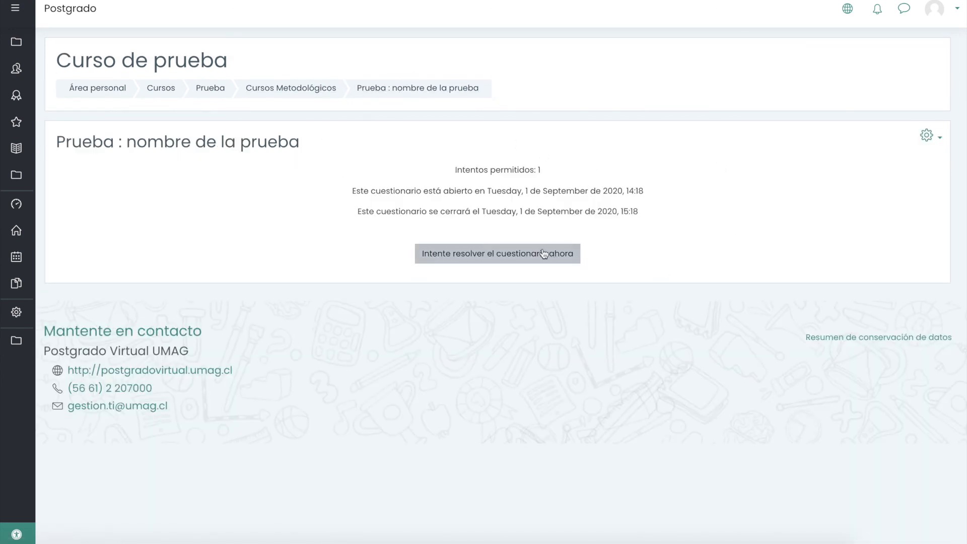
click(930, 143)
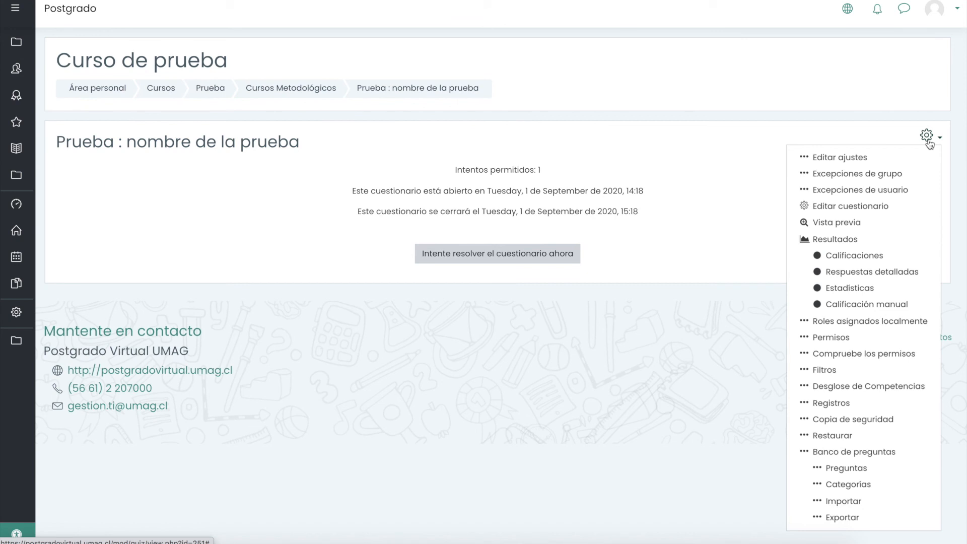
click(880, 210)
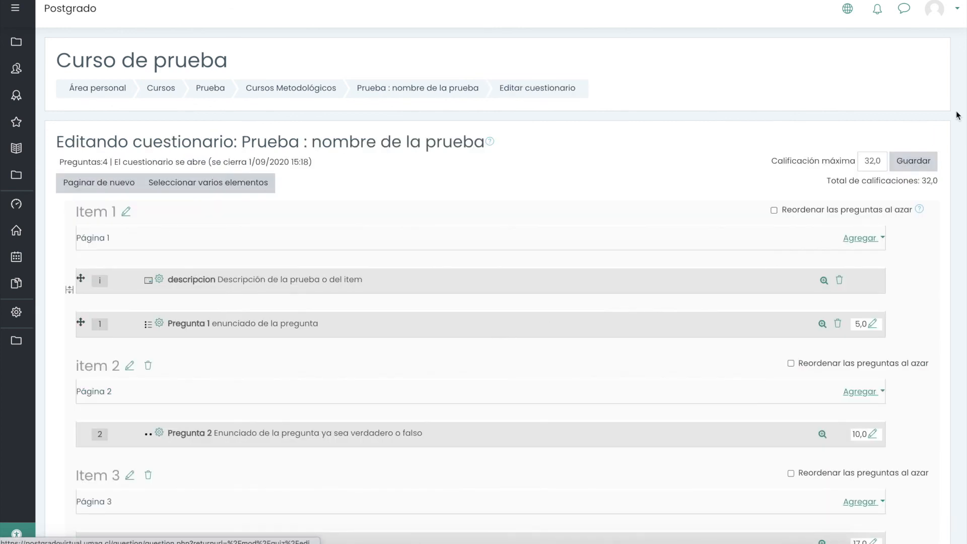